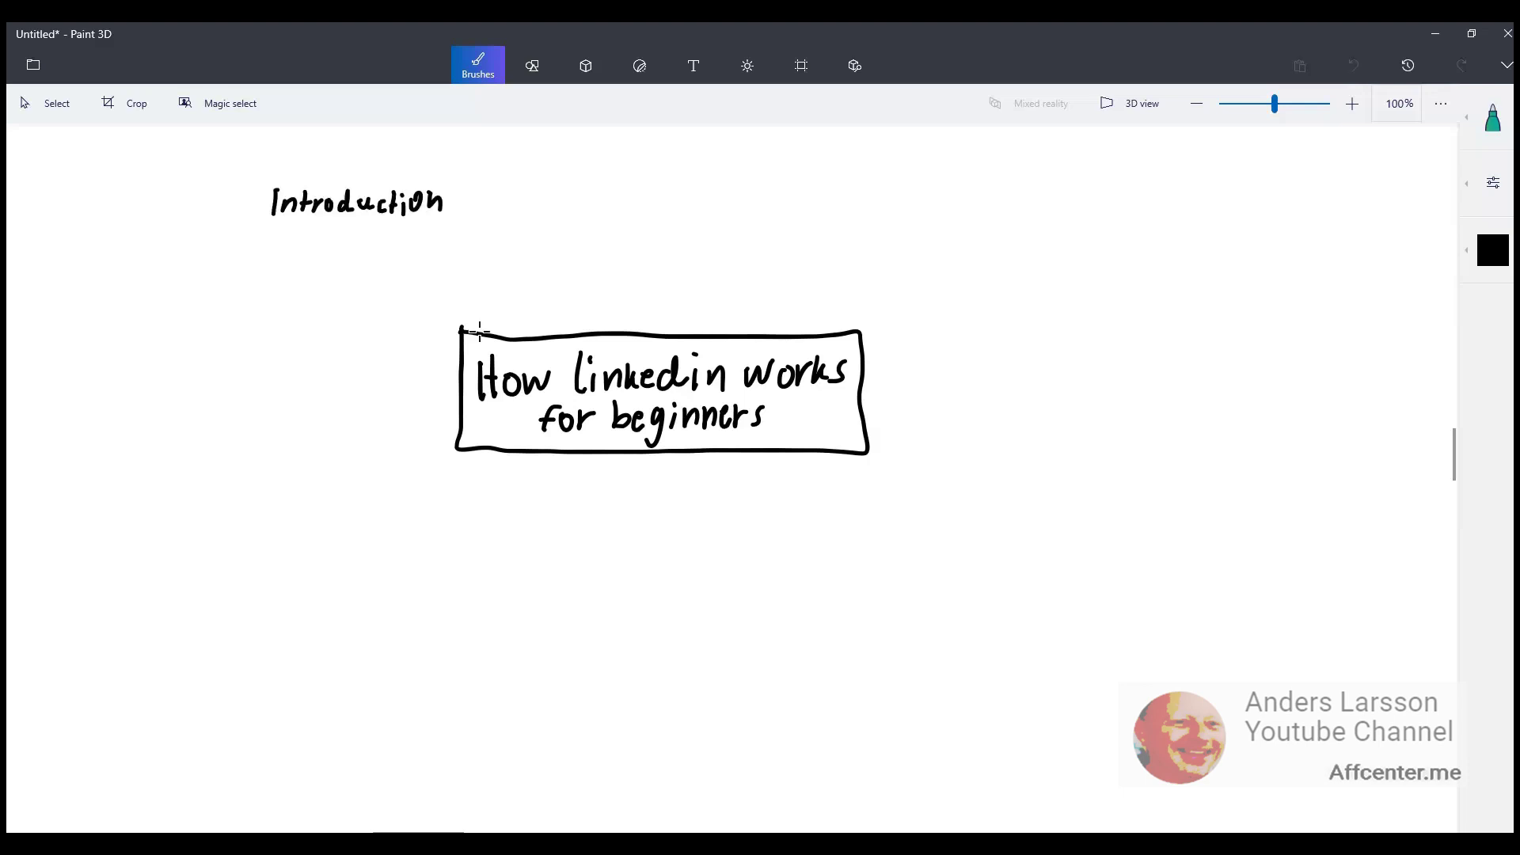
# Step: Draw curved connector lines linking the "How linkedin works for beginners" box to "Introduction" and "2 traffic tricks"
pyautogui.moveTo(480, 331)
pyautogui.mouseDown()
pyautogui.moveTo(478, 311)
pyautogui.moveTo(410, 272)
pyautogui.moveTo(380, 221)
pyautogui.mouseUp()
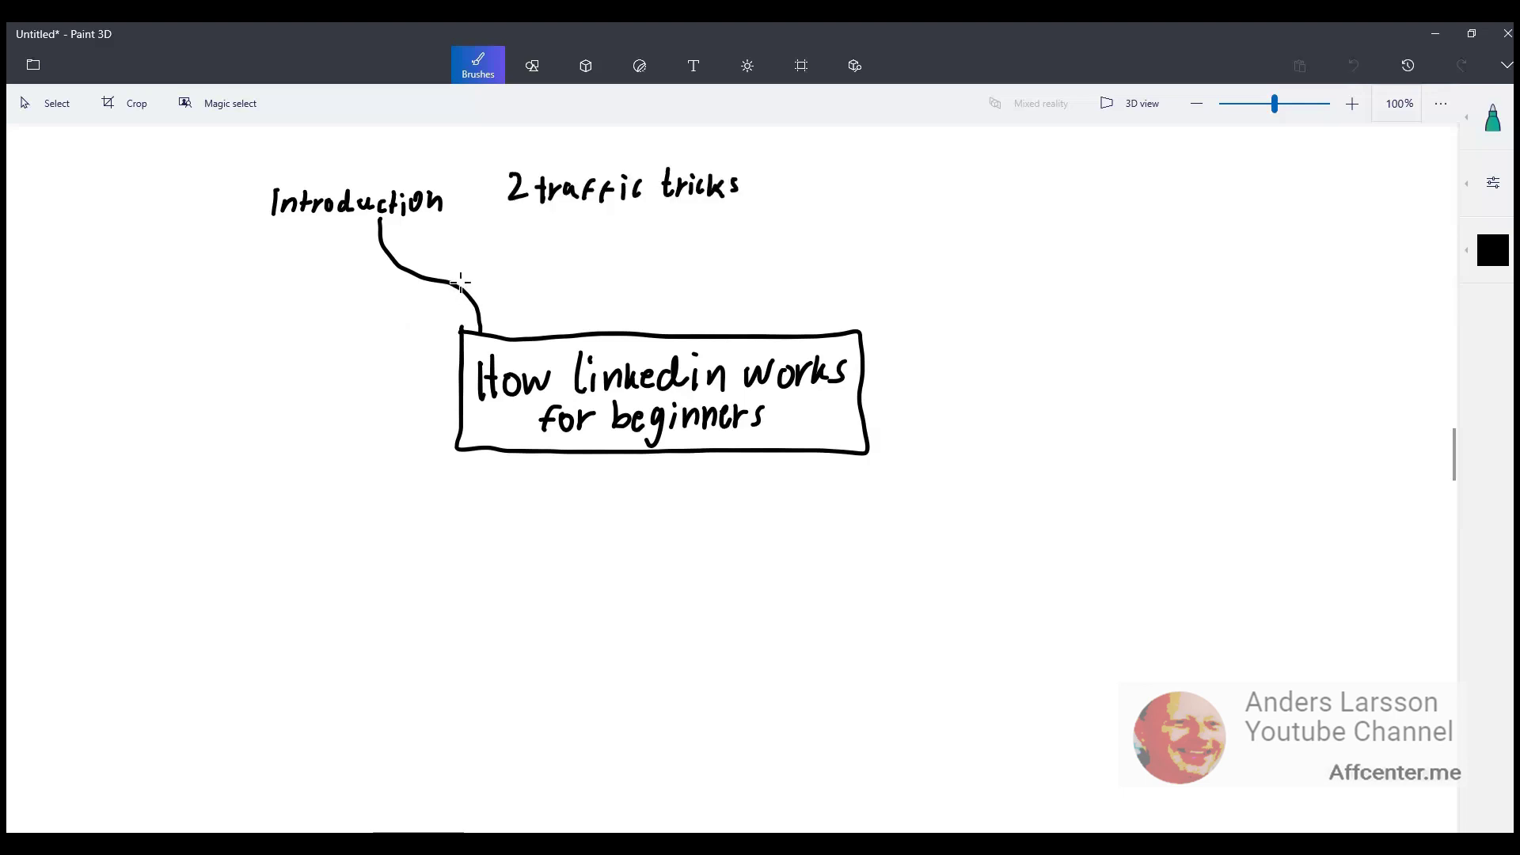
pyautogui.moveTo(459, 282); pyautogui.dragTo(554, 208)
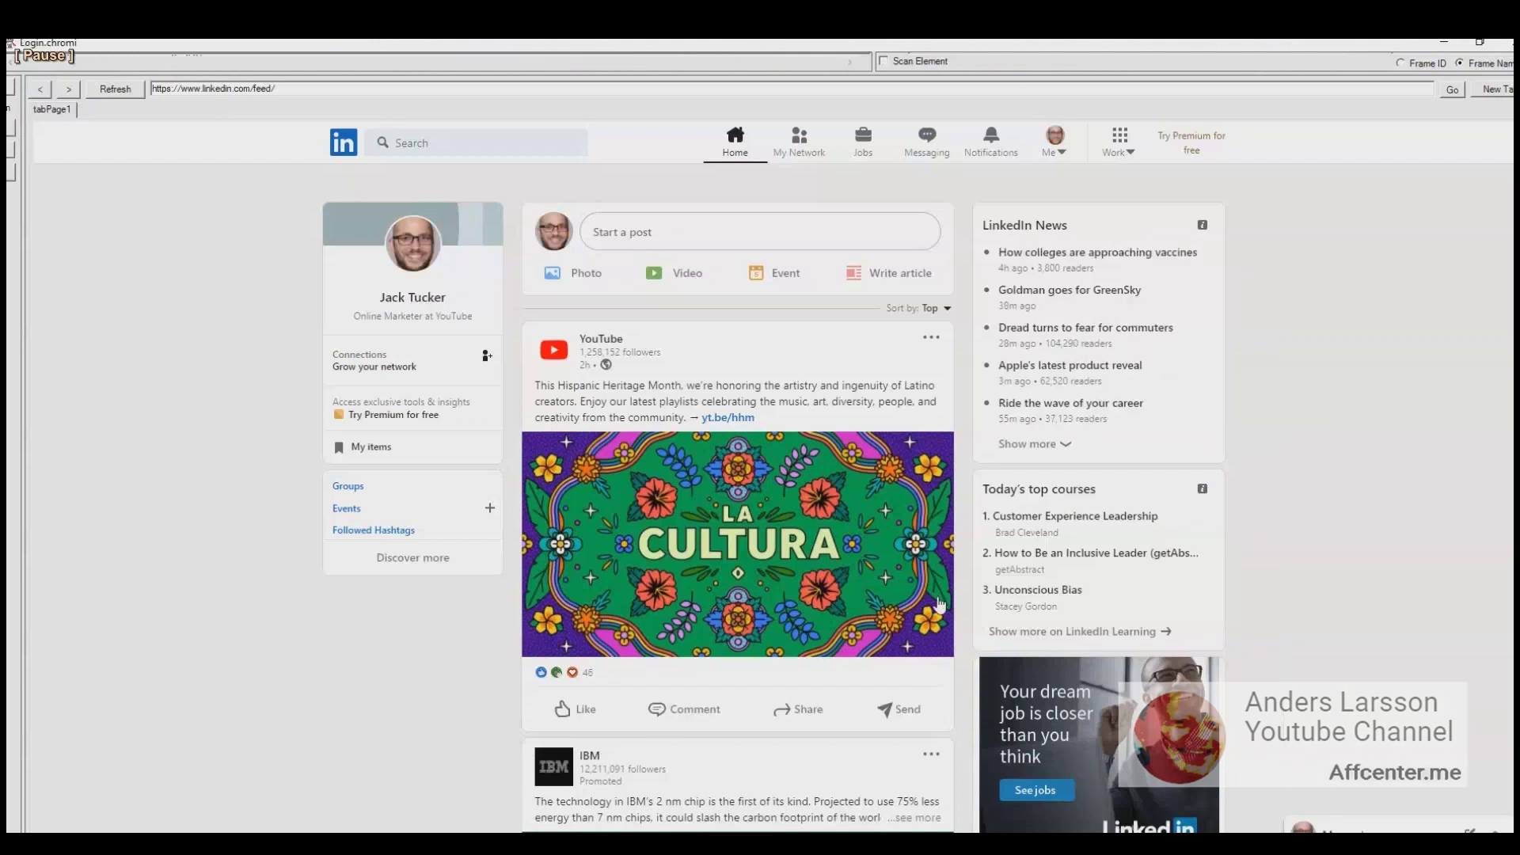
# Step: In LinkedIn, view the account's own profile and publish the owl picture post reading "This is my first post. Just testing they platform."
pyautogui.click(1055, 142)
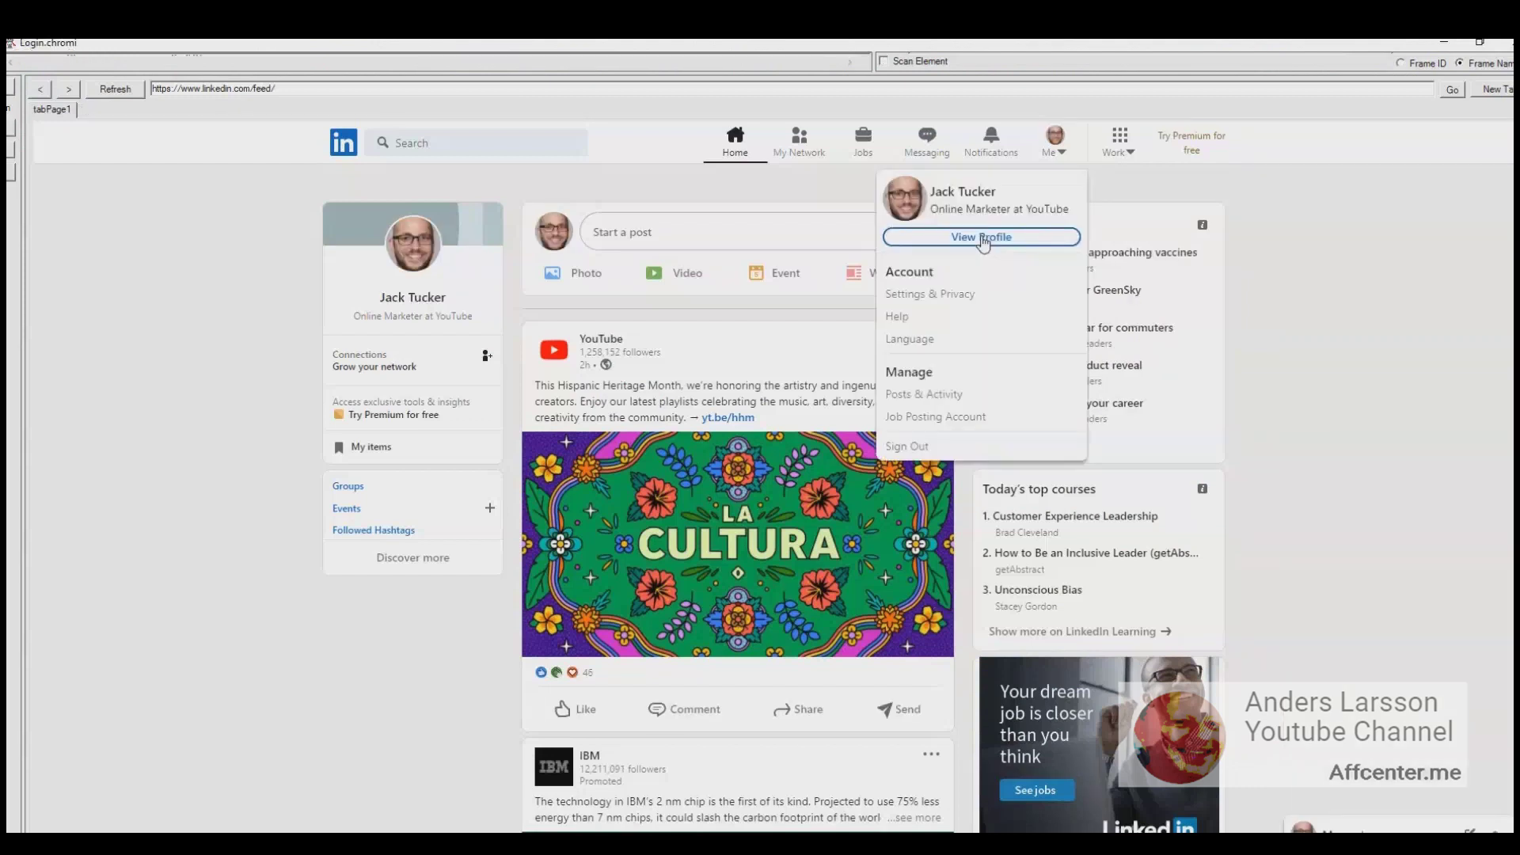
pyautogui.click(982, 236)
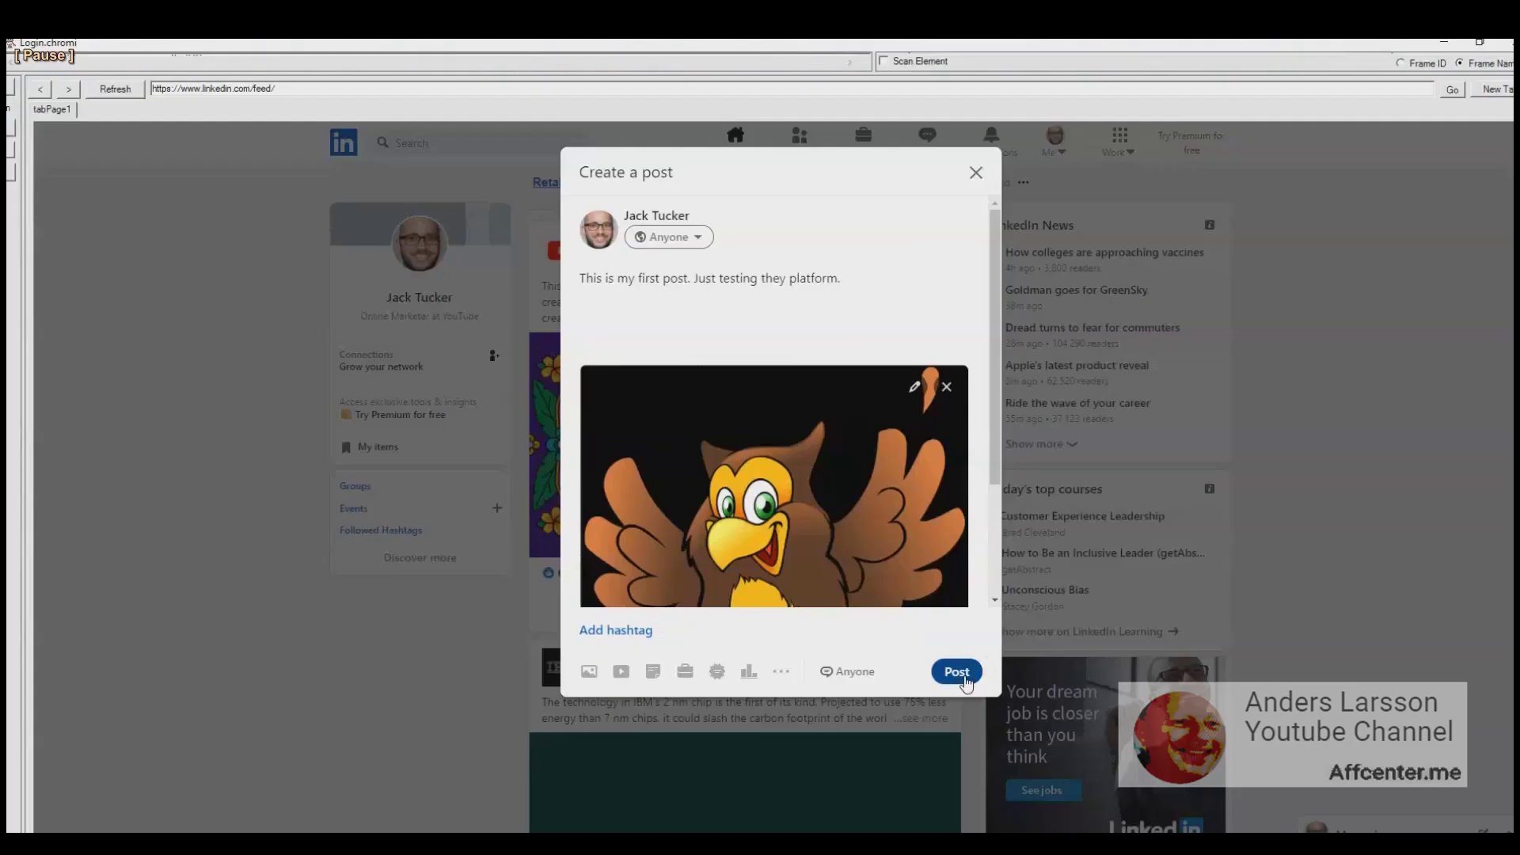
pyautogui.click(965, 678)
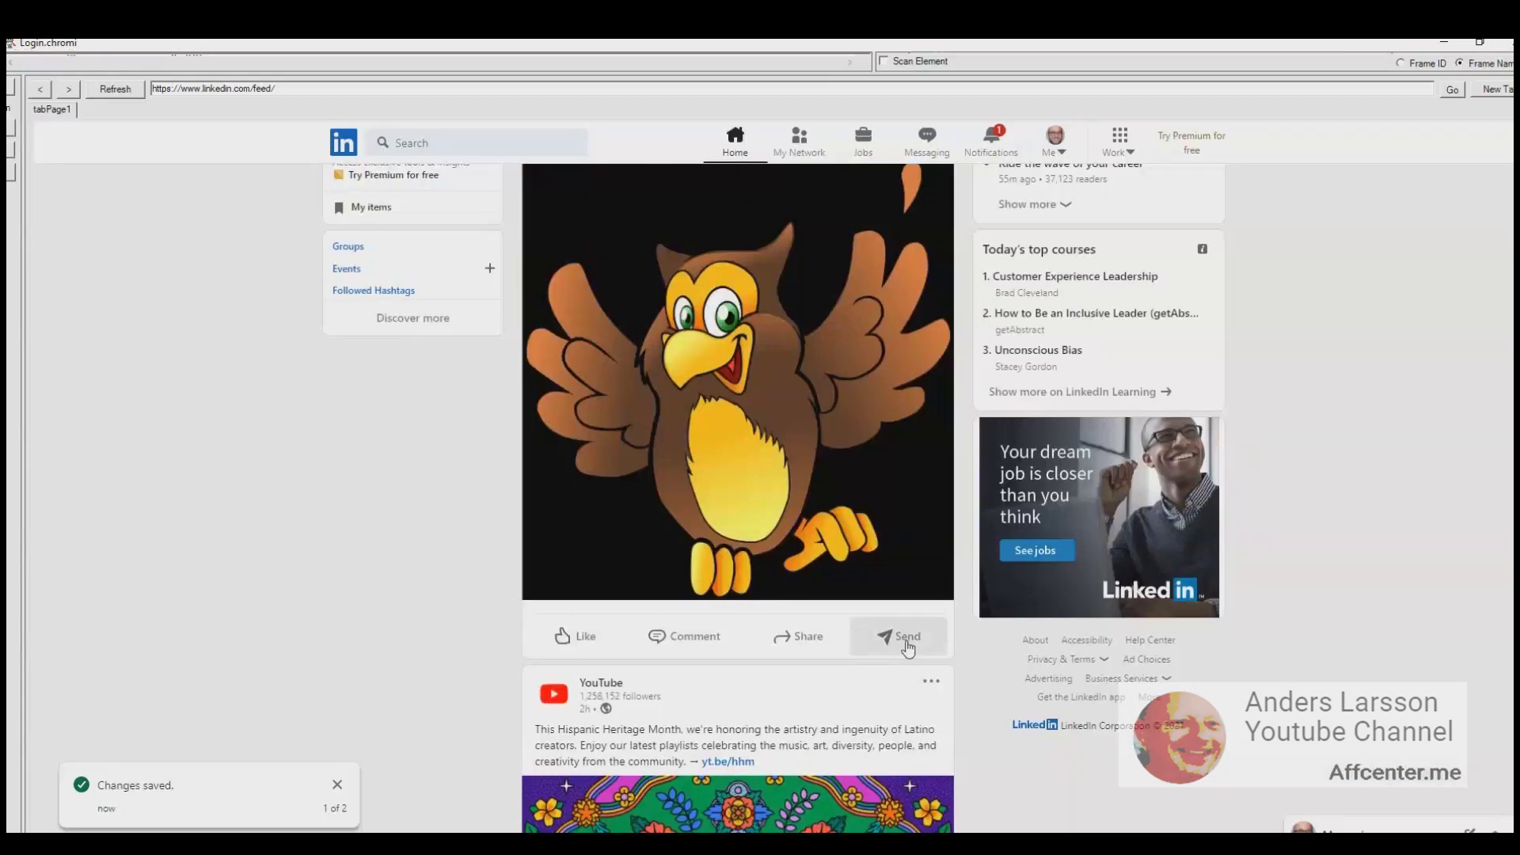
# Step: Try to send the owl post as a private message by entering a recipient's first name
pyautogui.click(902, 637)
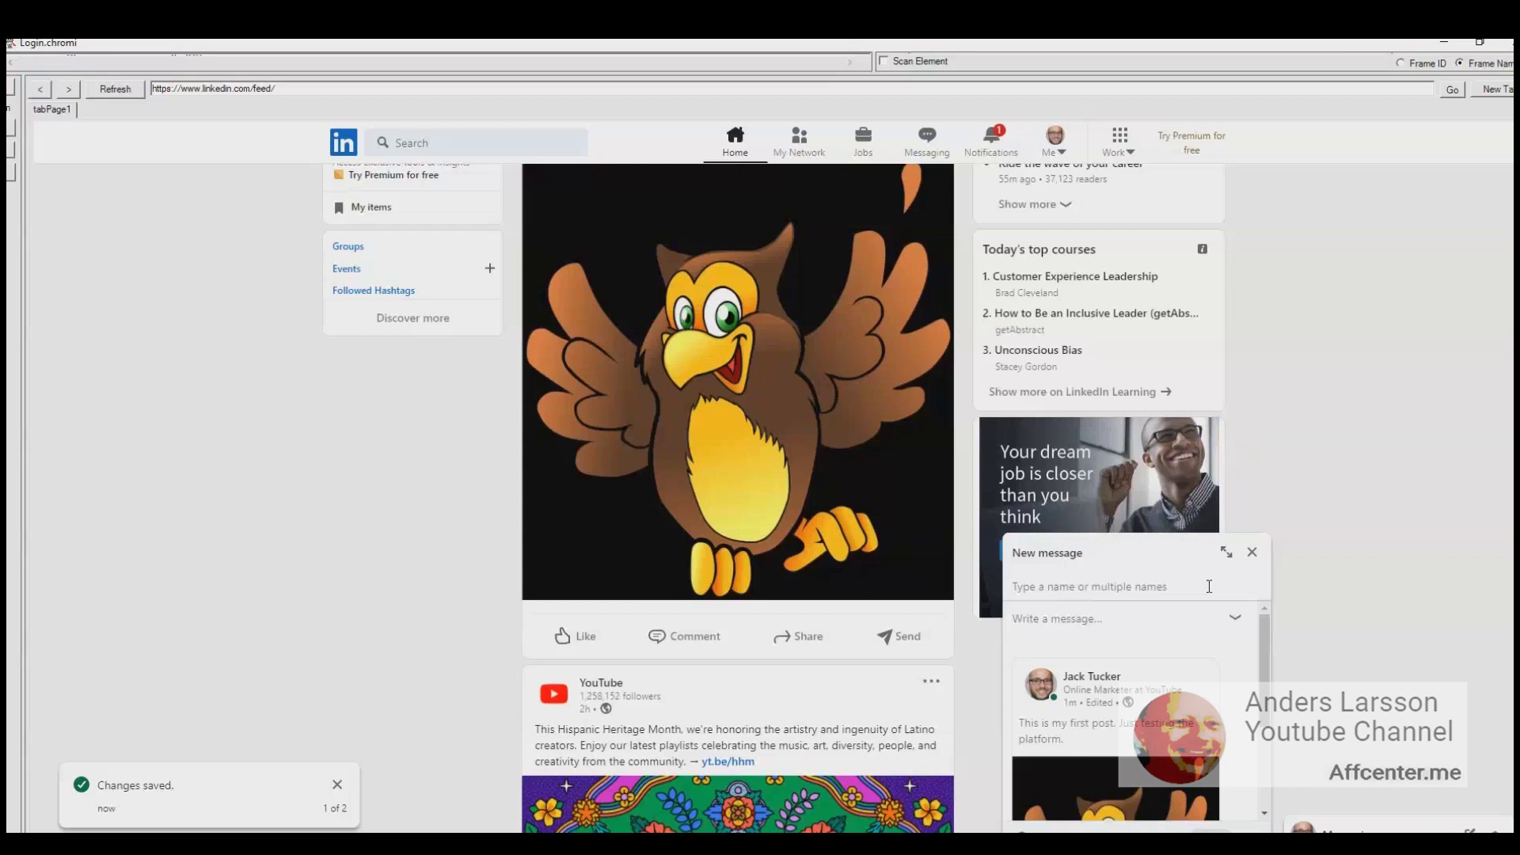
pyautogui.write('Diana')
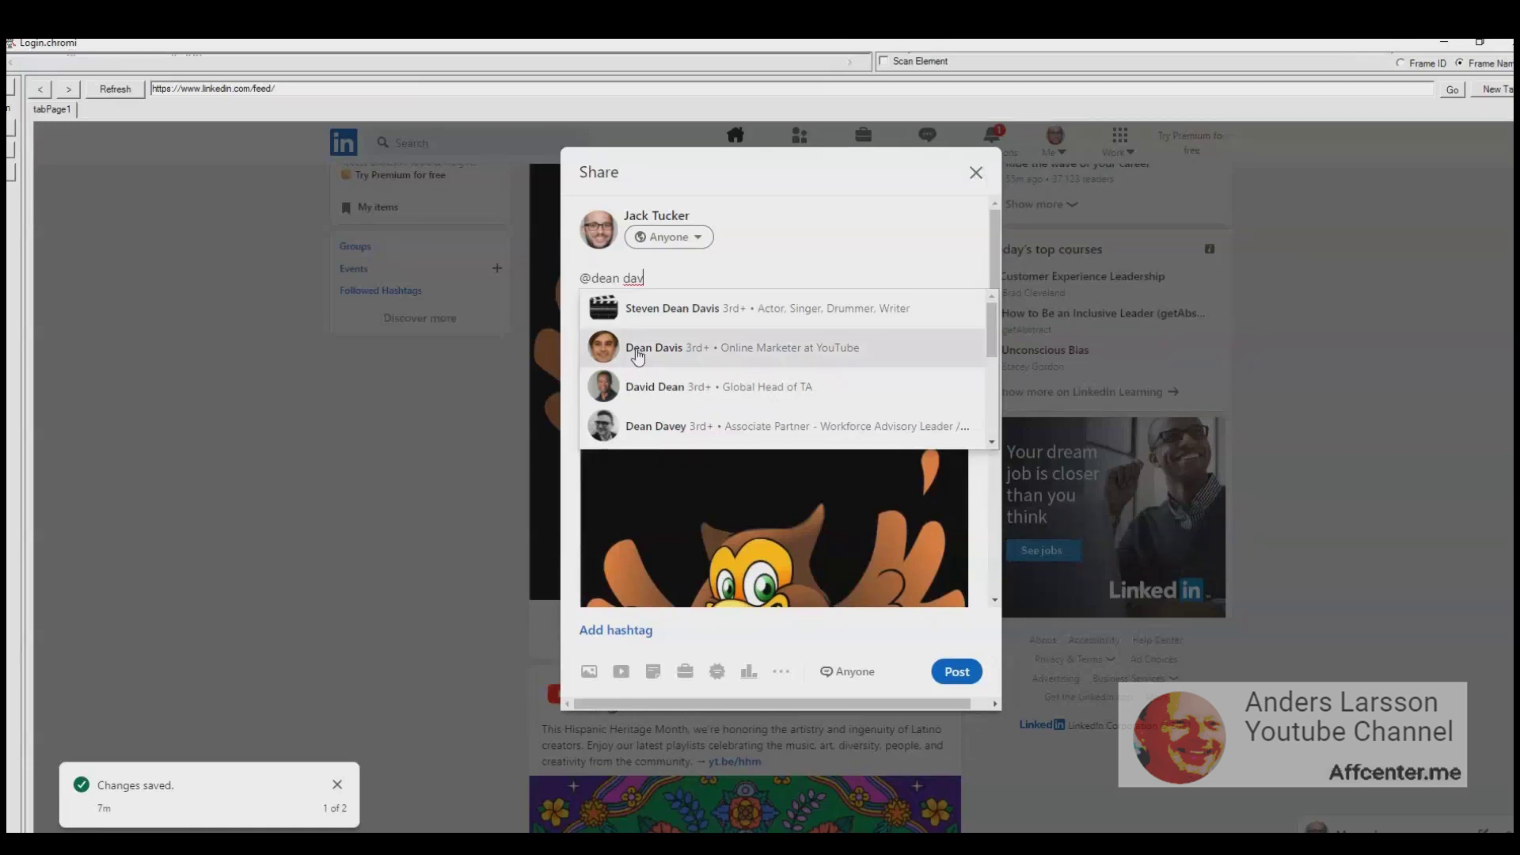
# Step: Share the owl post publicly, mentioning the other online marketer at YouTube and adding "Do you like my first post?" on a new line
pyautogui.click(638, 357)
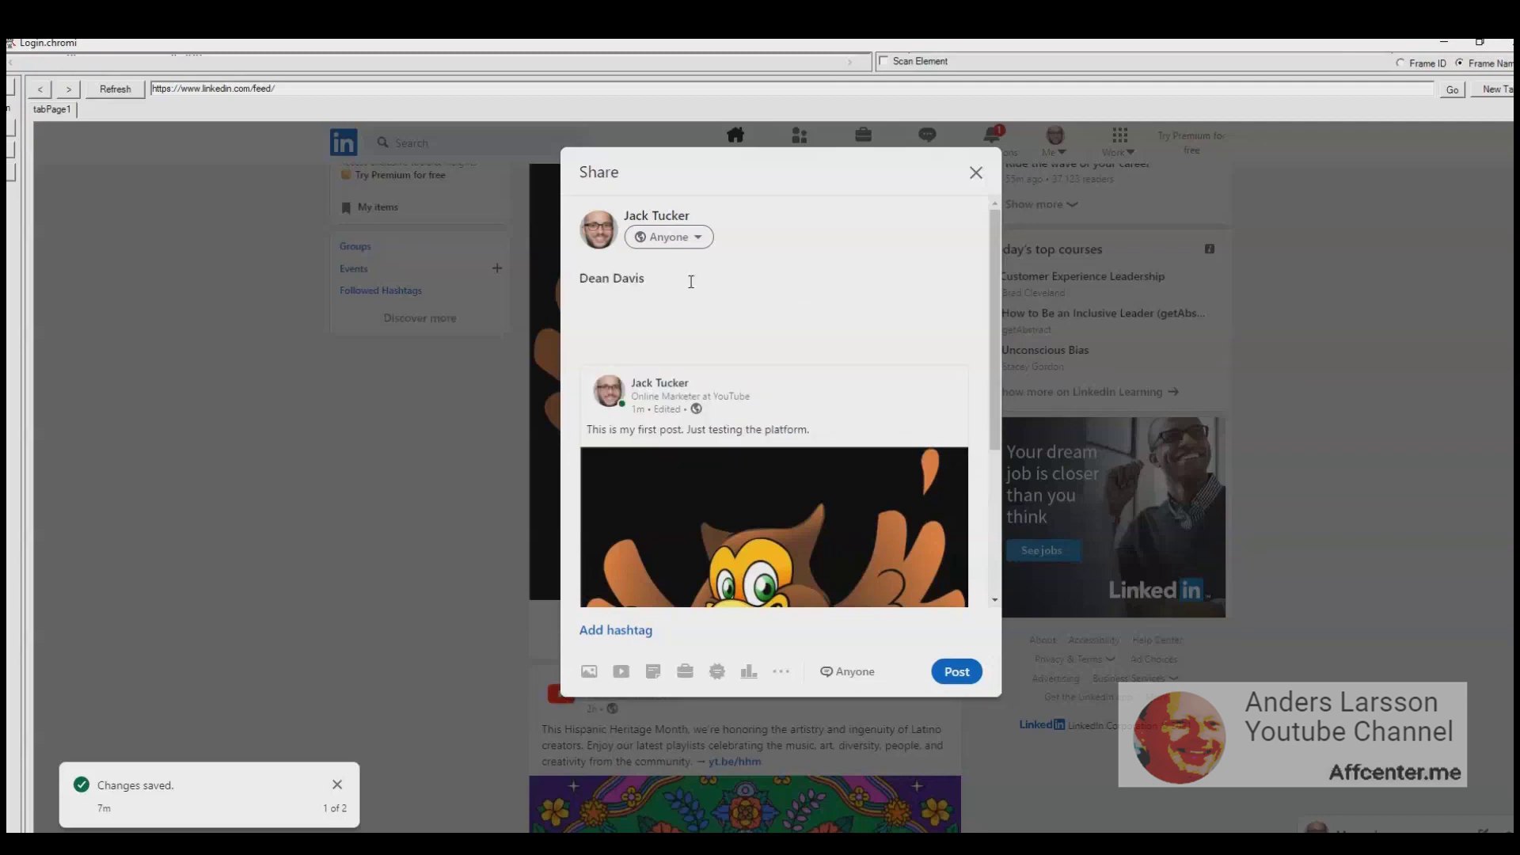
pyautogui.press('Return')
pyautogui.write('Do you like my first post?')
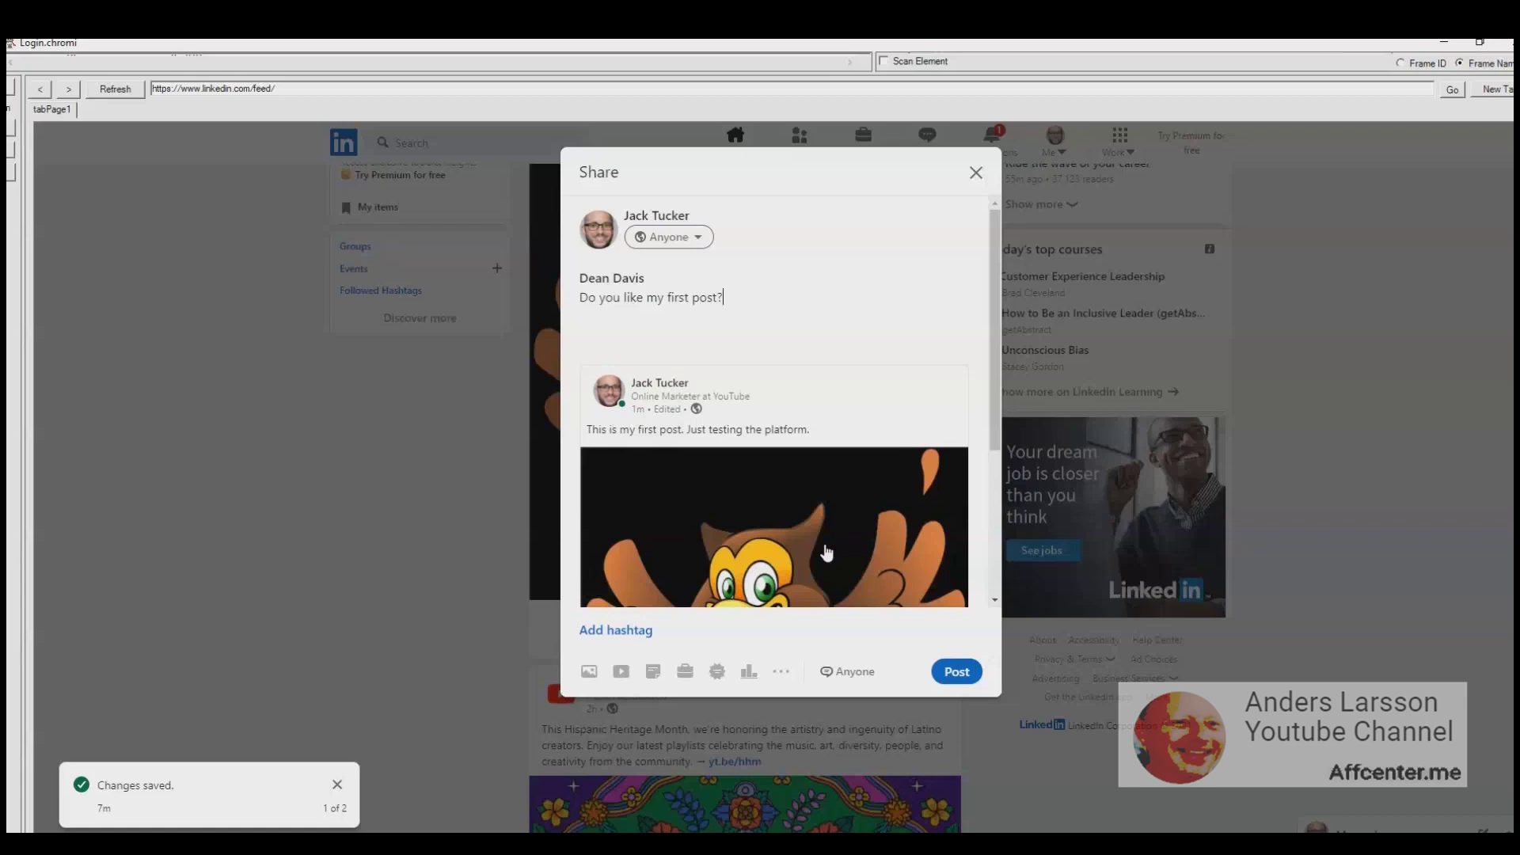
pyautogui.click(956, 671)
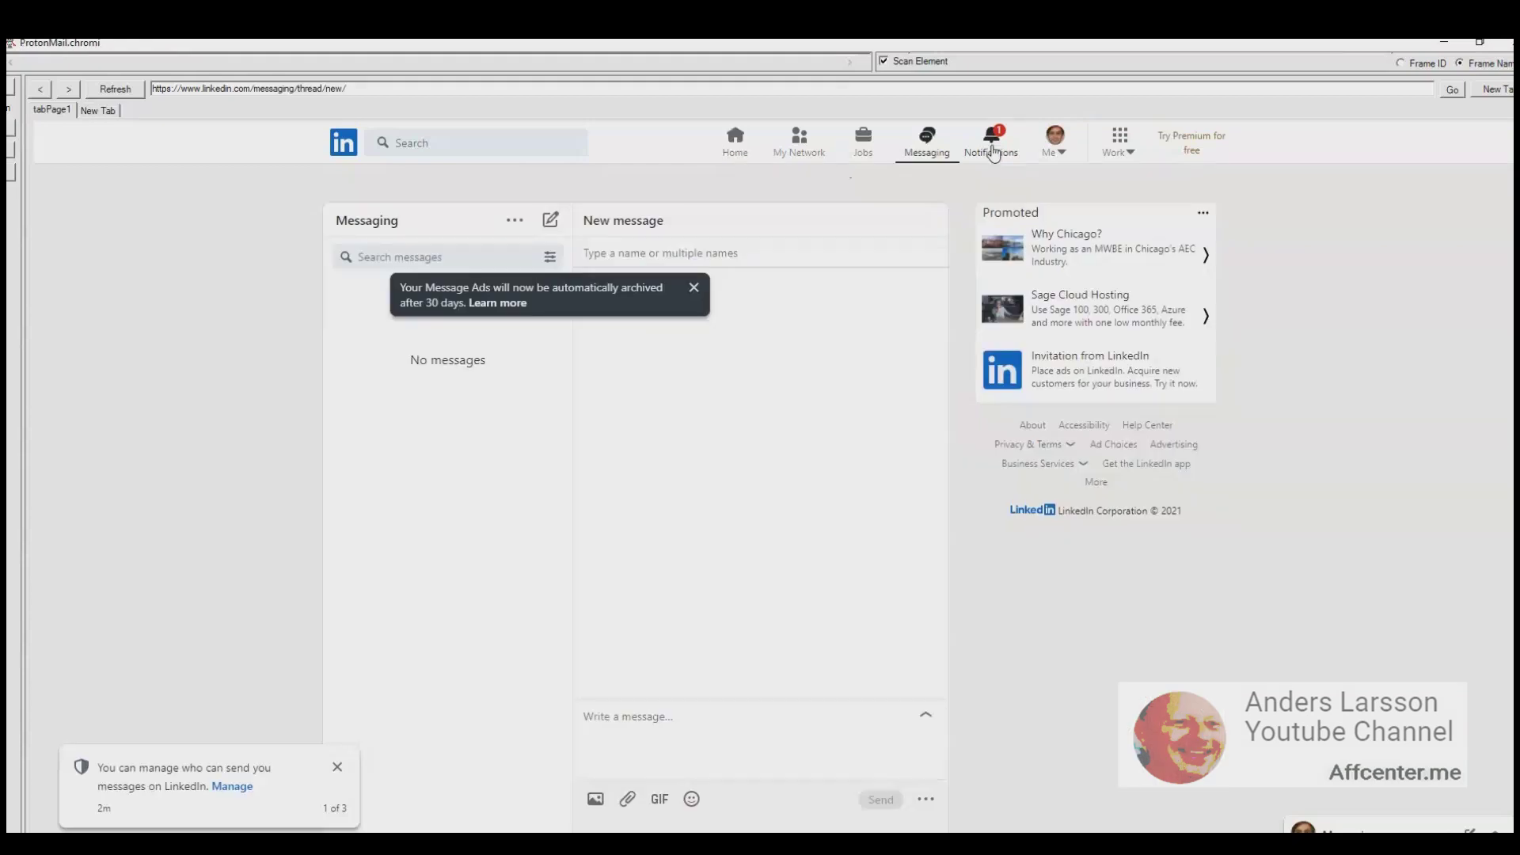
# Step: In the second account, check the options of the mention notification and open the post it refers to
pyautogui.click(995, 151)
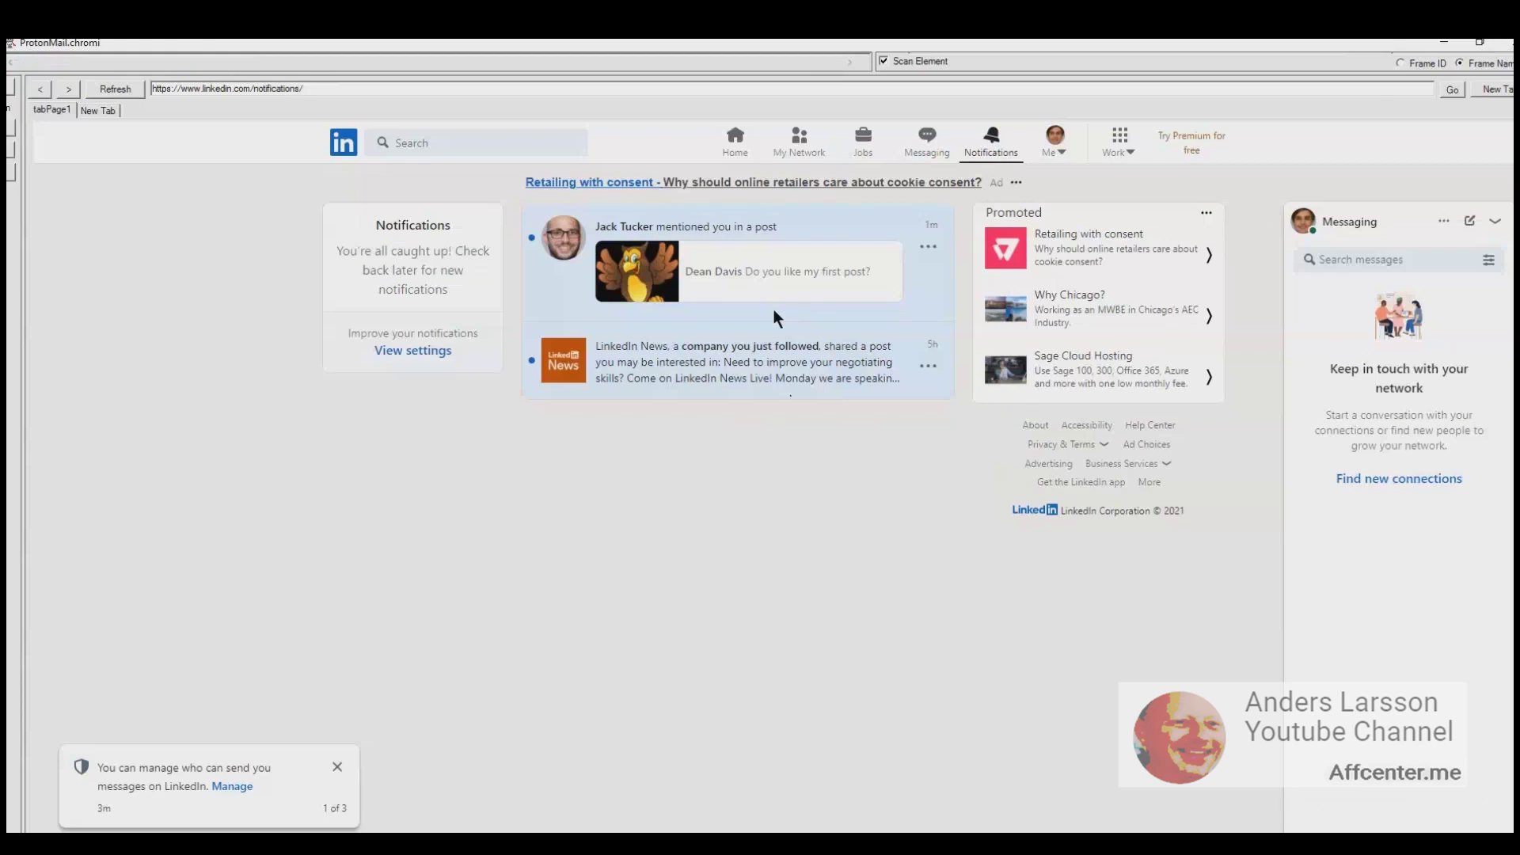
pyautogui.click(928, 249)
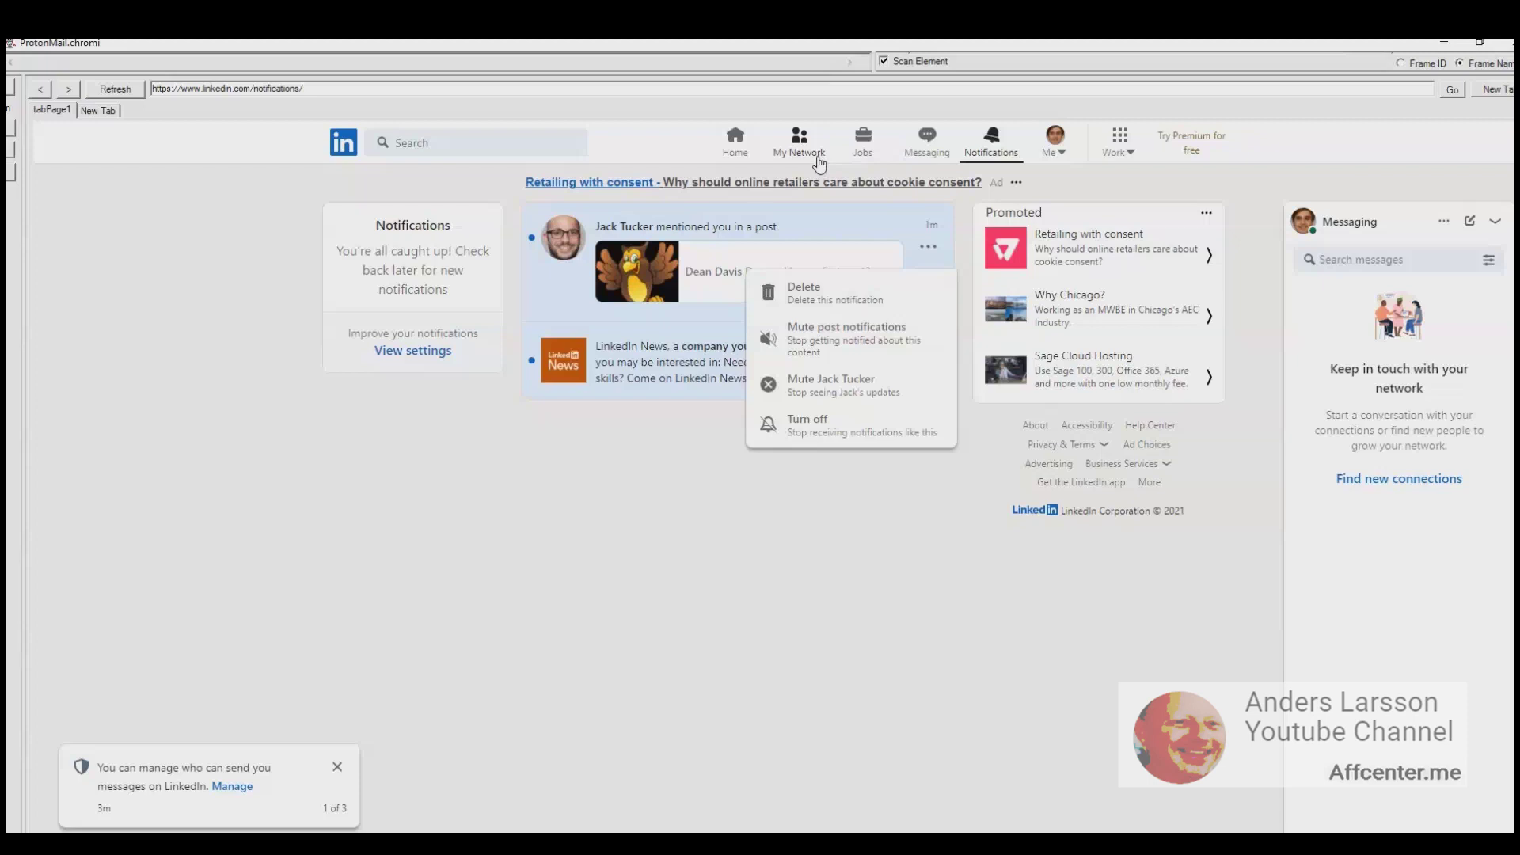
pyautogui.click(703, 270)
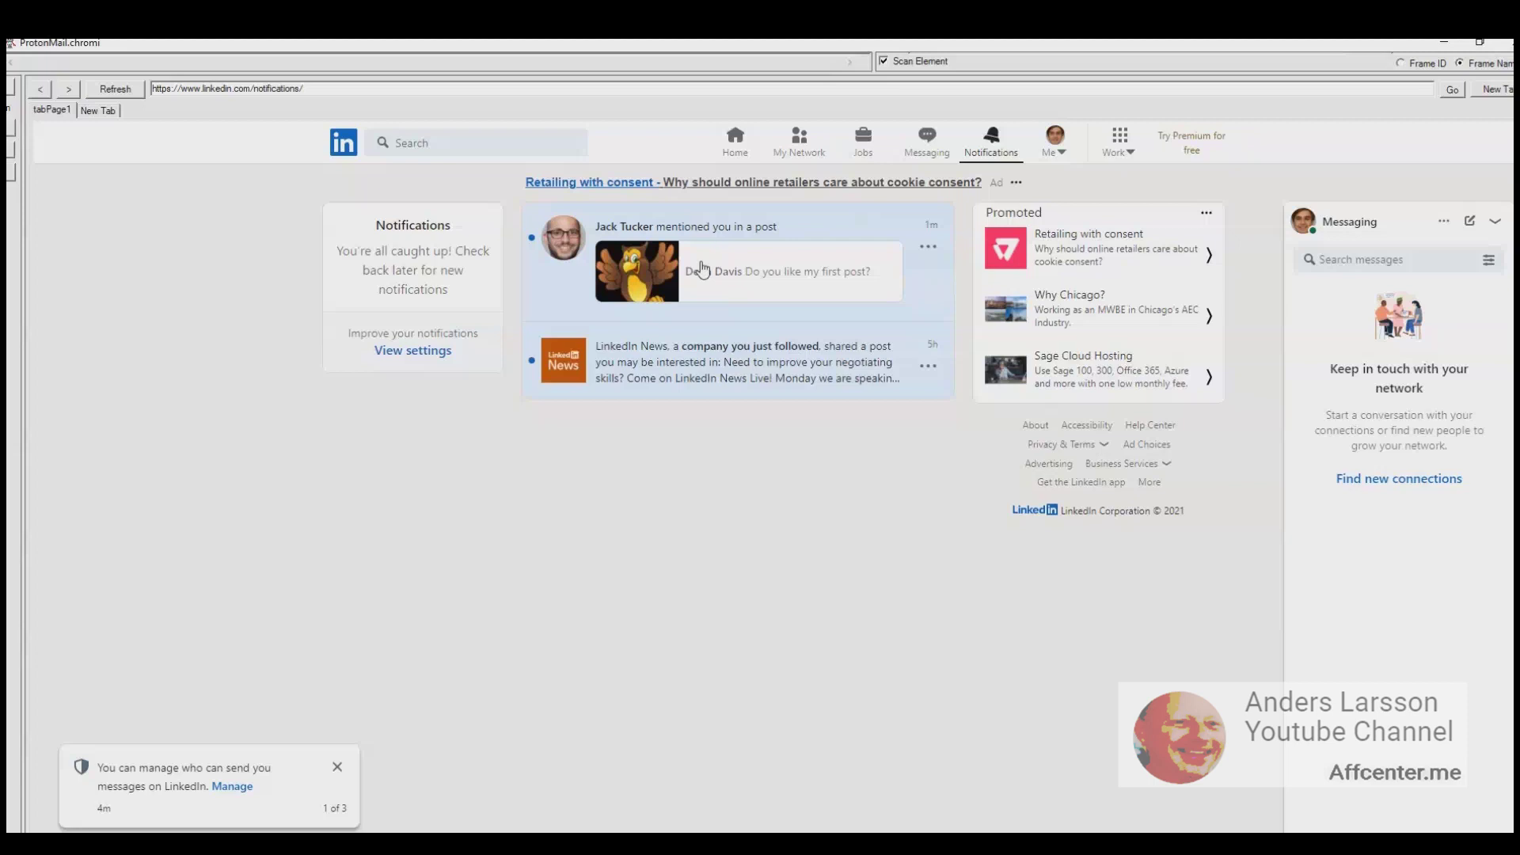
pyautogui.click(703, 270)
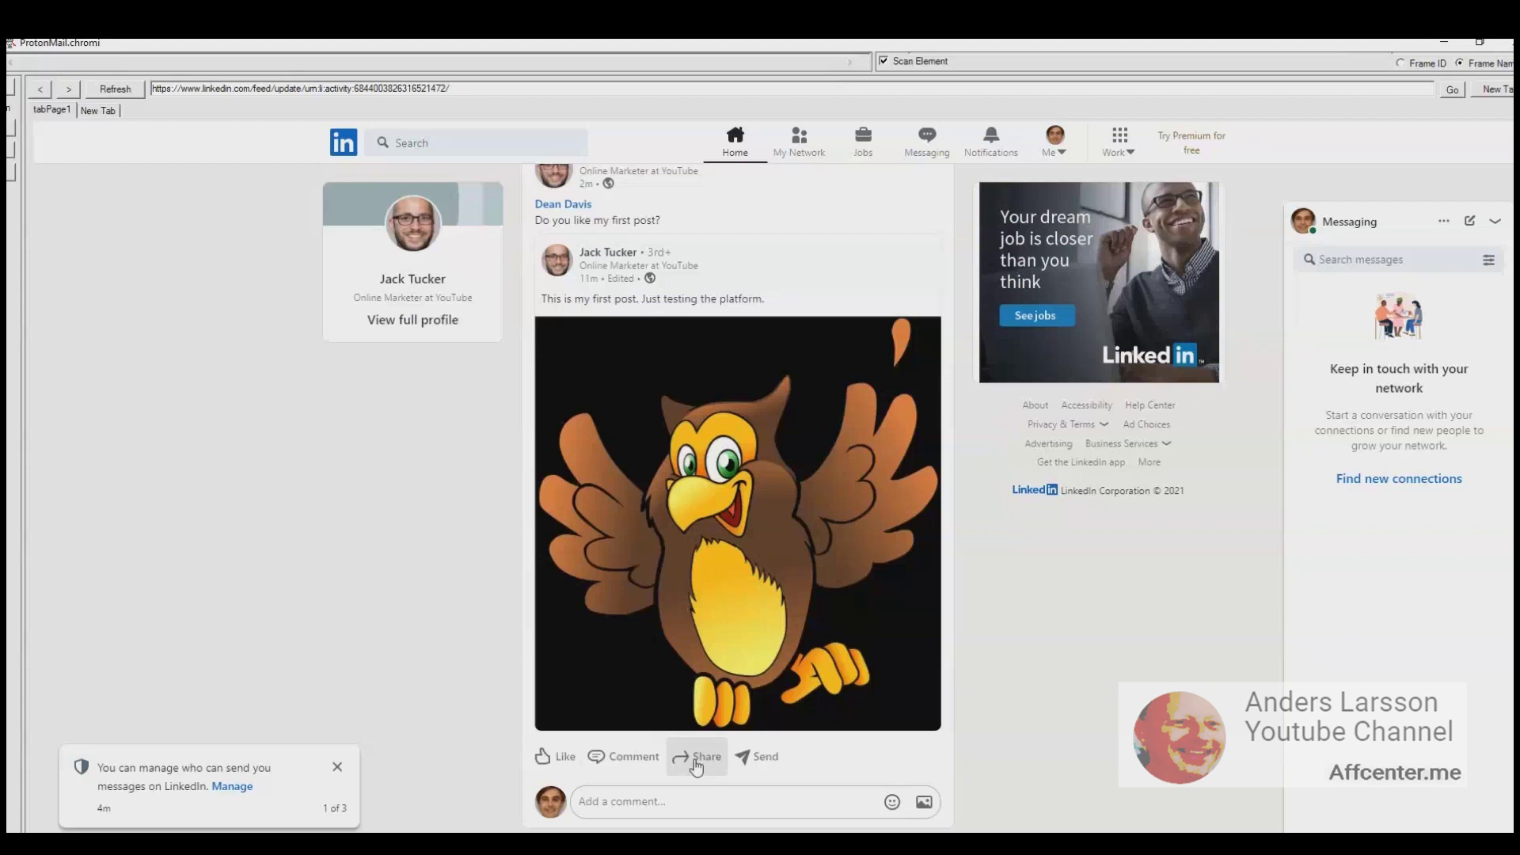
# Step: Examine the sharing dialog for the owl post from the second account
pyautogui.press('Pause')
pyautogui.click(704, 760)
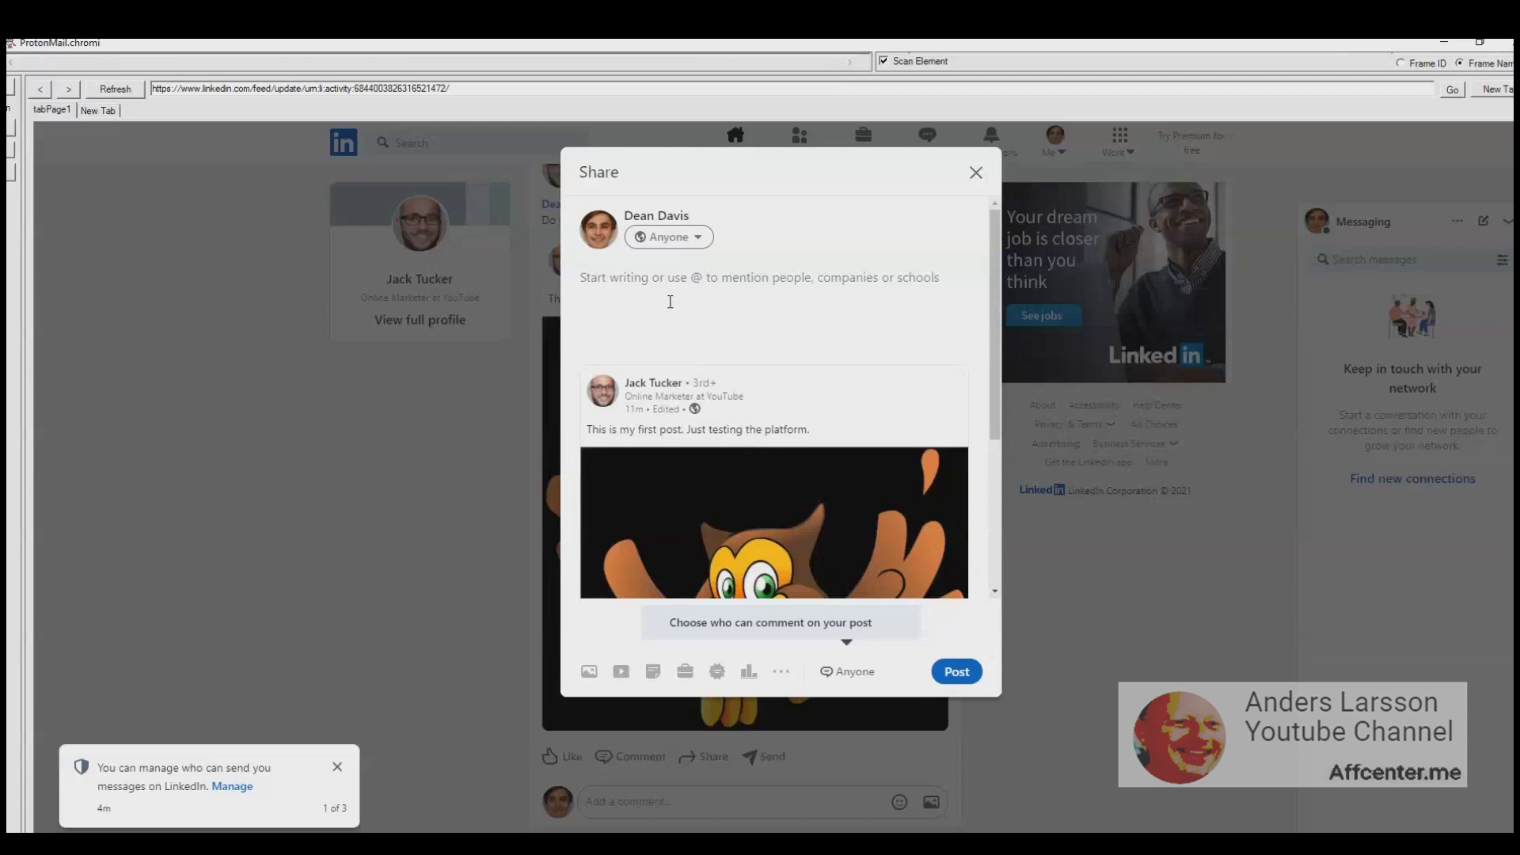
pyautogui.press('Pause')
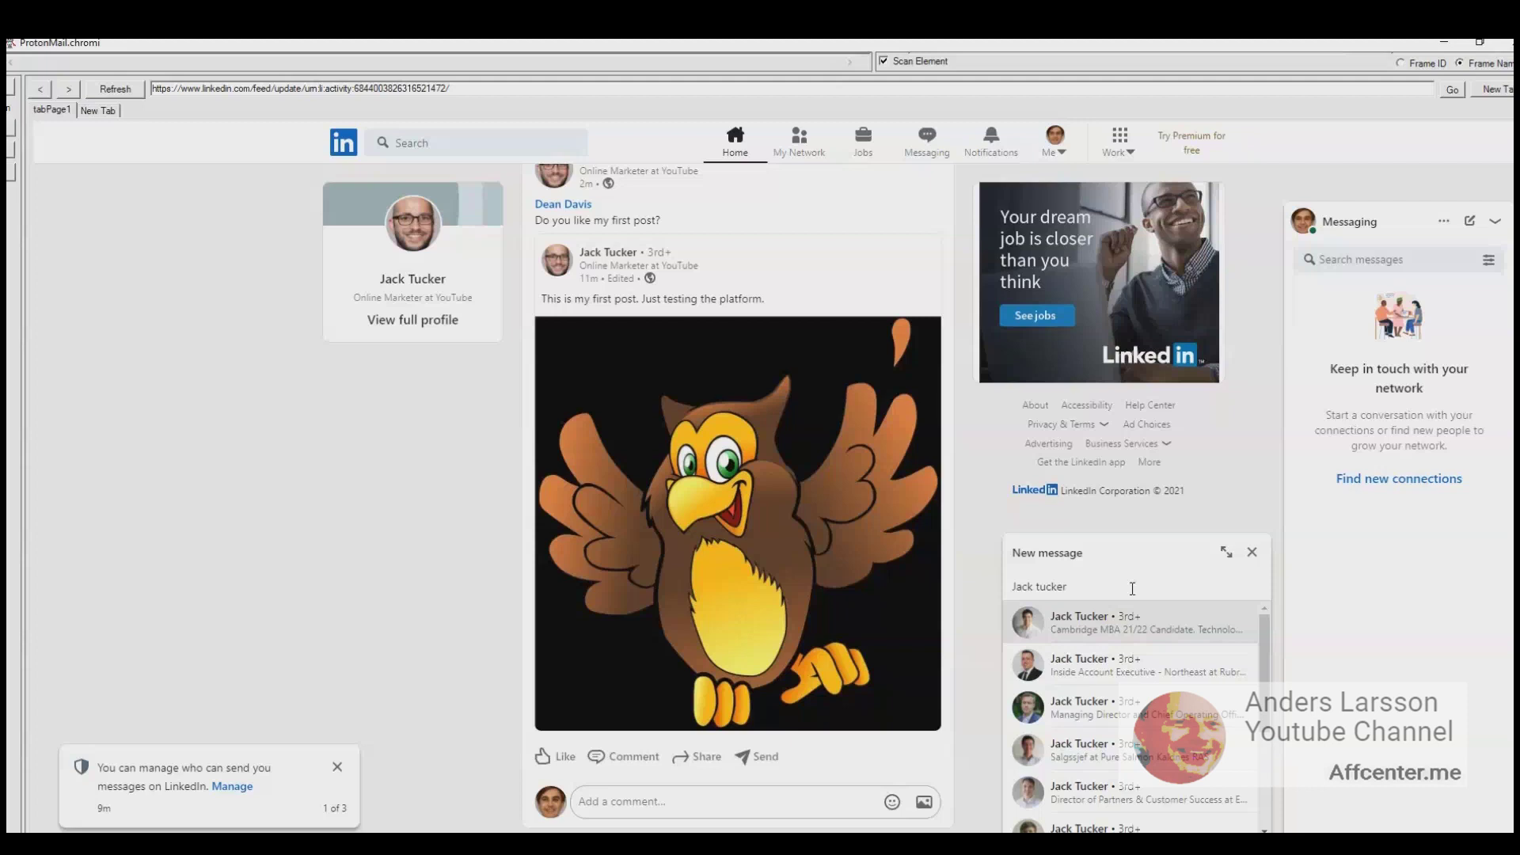
# Step: Try to send the post privately to its author, narrowing the recipient search with "marketer" and reopening the new message
pyautogui.write('marketer')
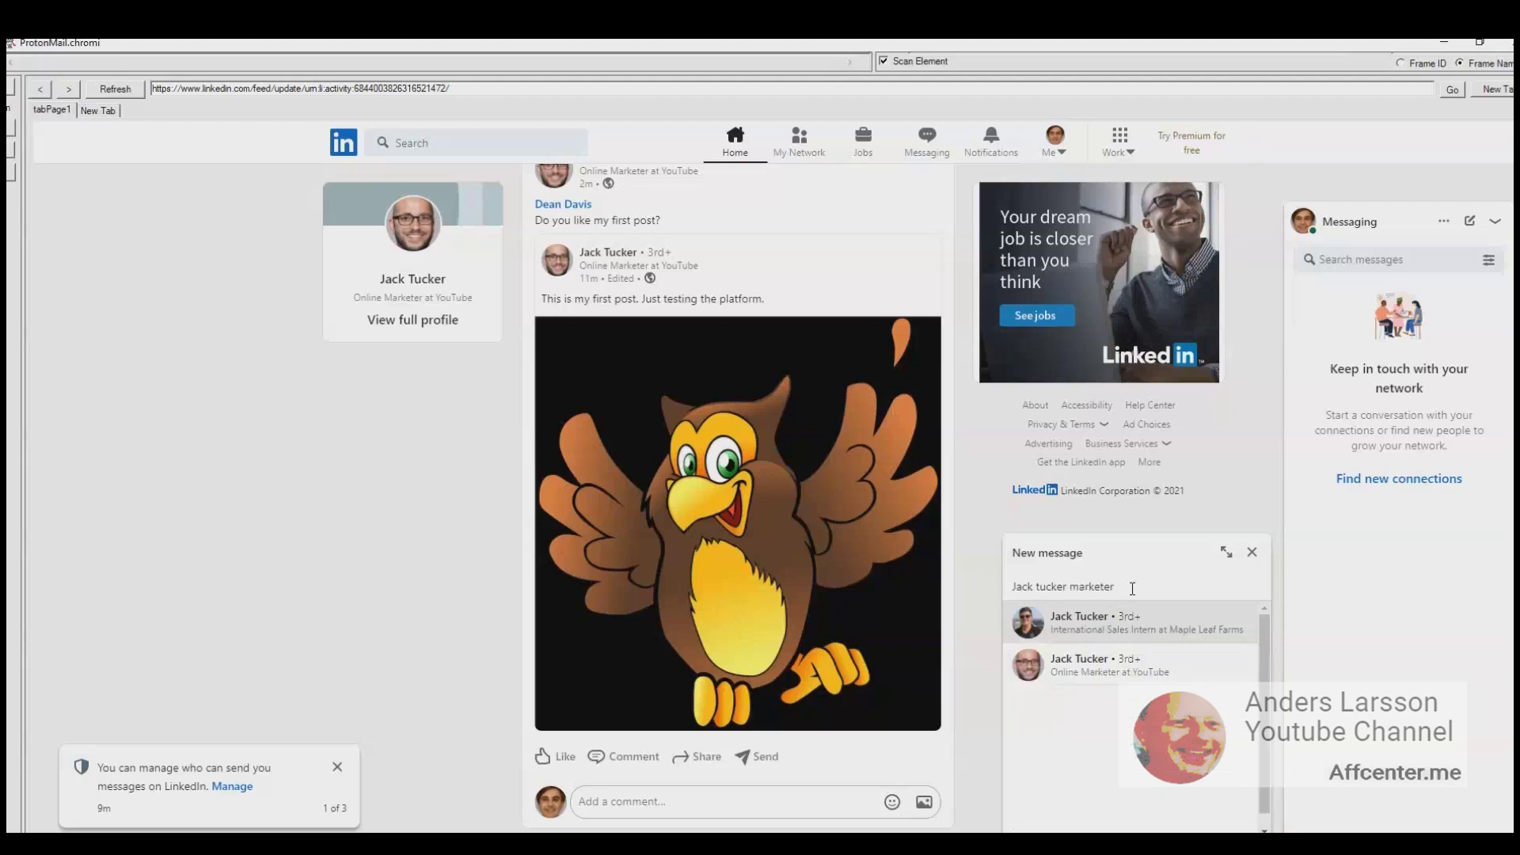
pyautogui.click(1104, 675)
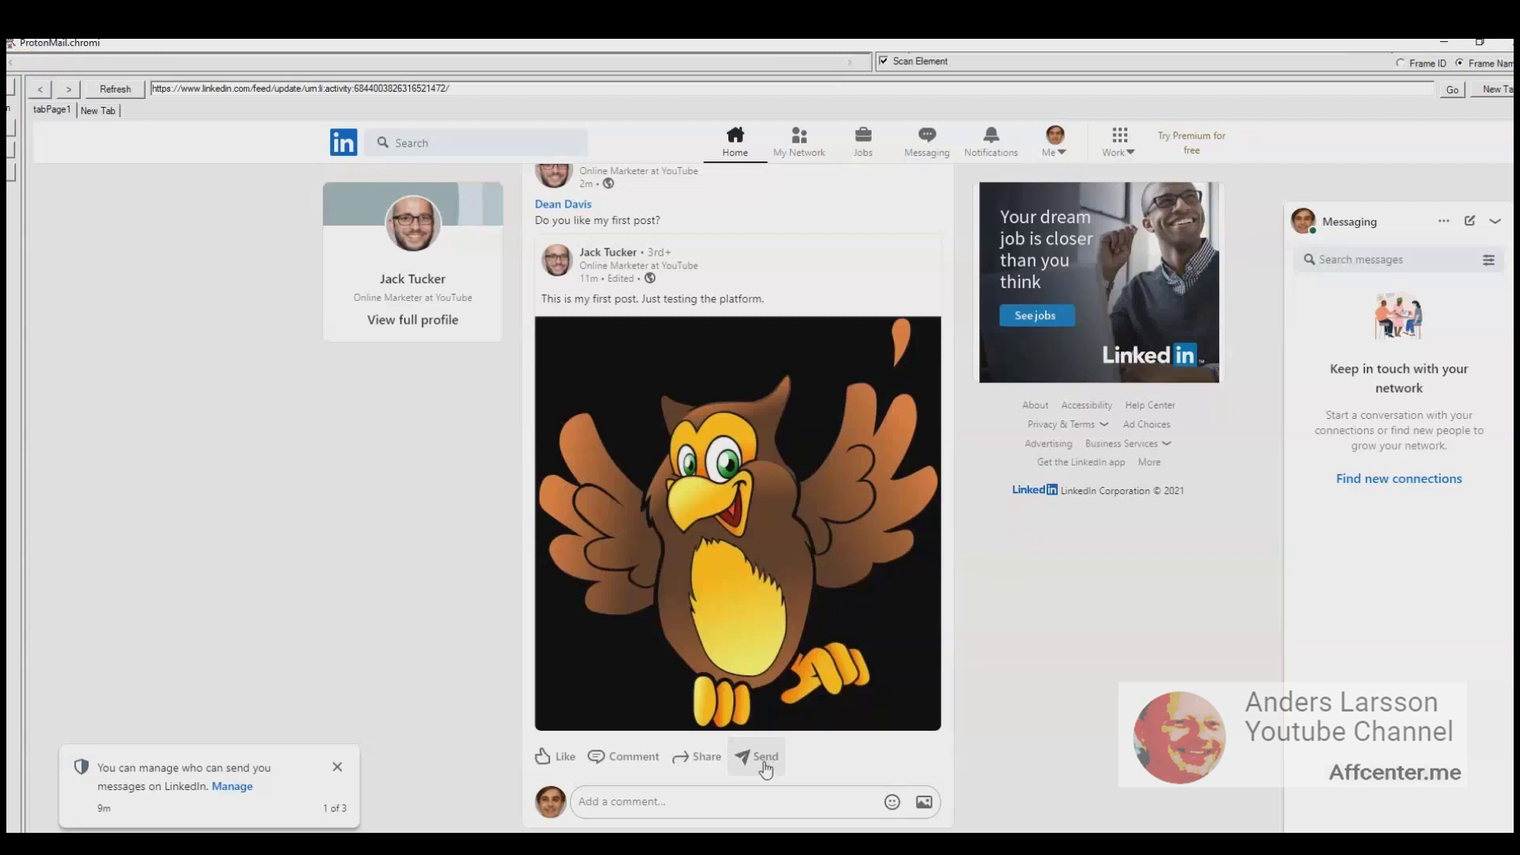
pyautogui.click(764, 758)
pyautogui.moveTo(1072, 675)
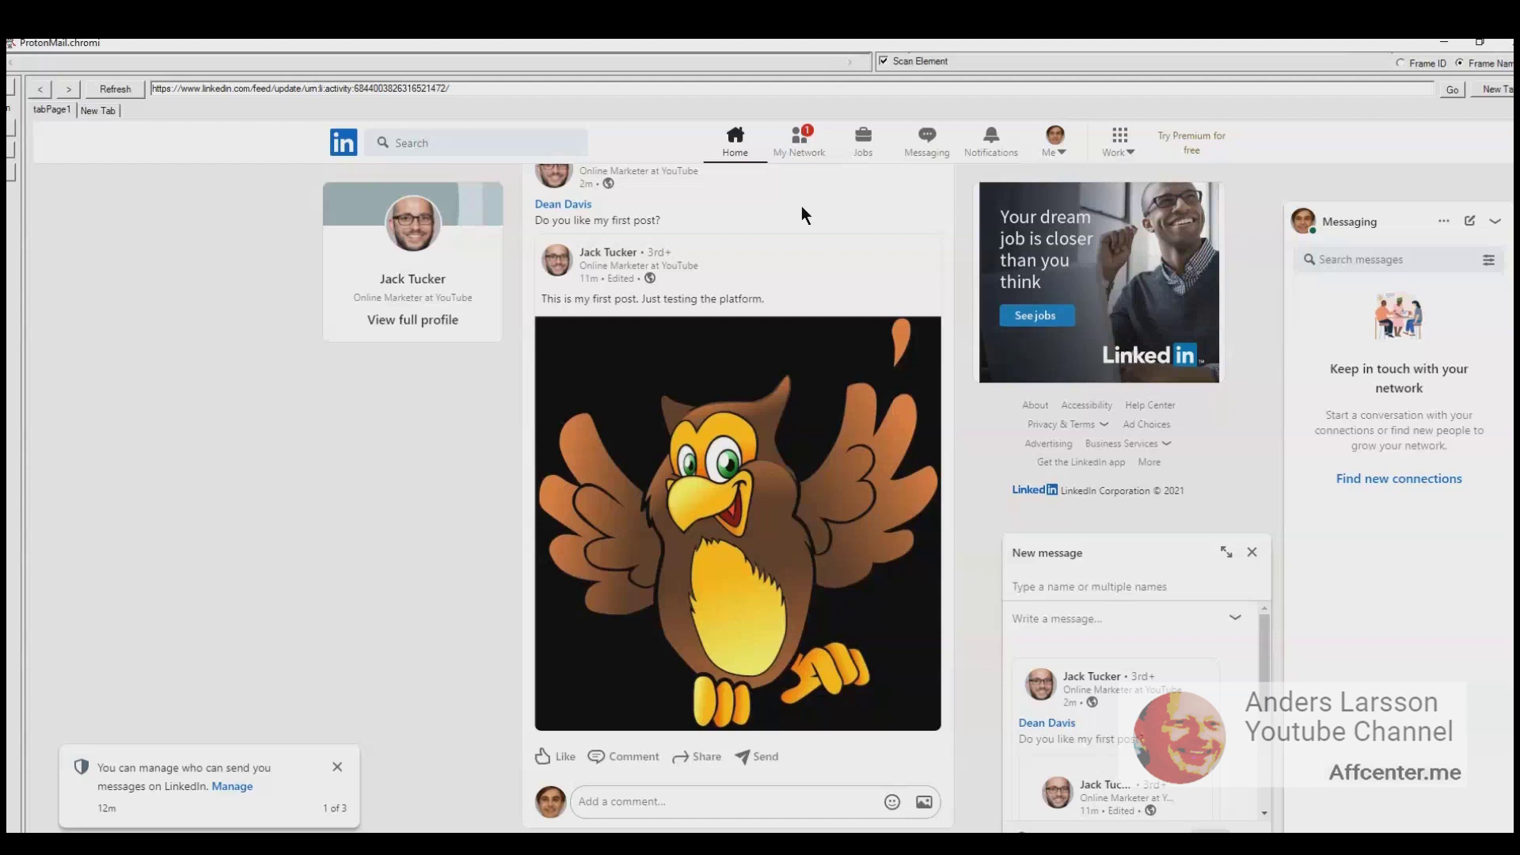
# Step: Review the accepted invitation in the network and send the new connection a message thanking them for accepting the invite
pyautogui.click(814, 156)
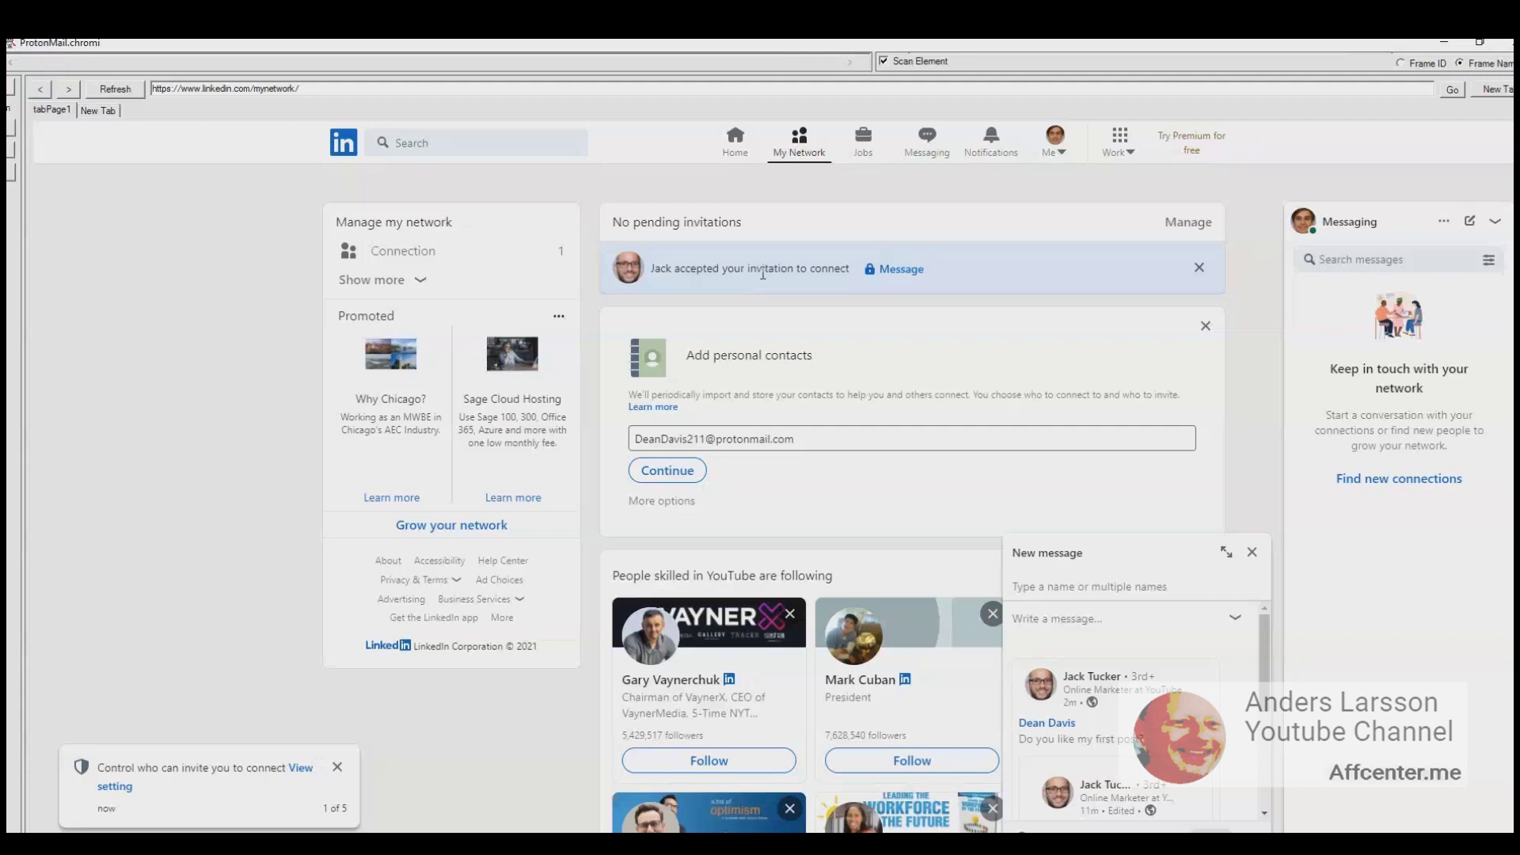
pyautogui.click(900, 269)
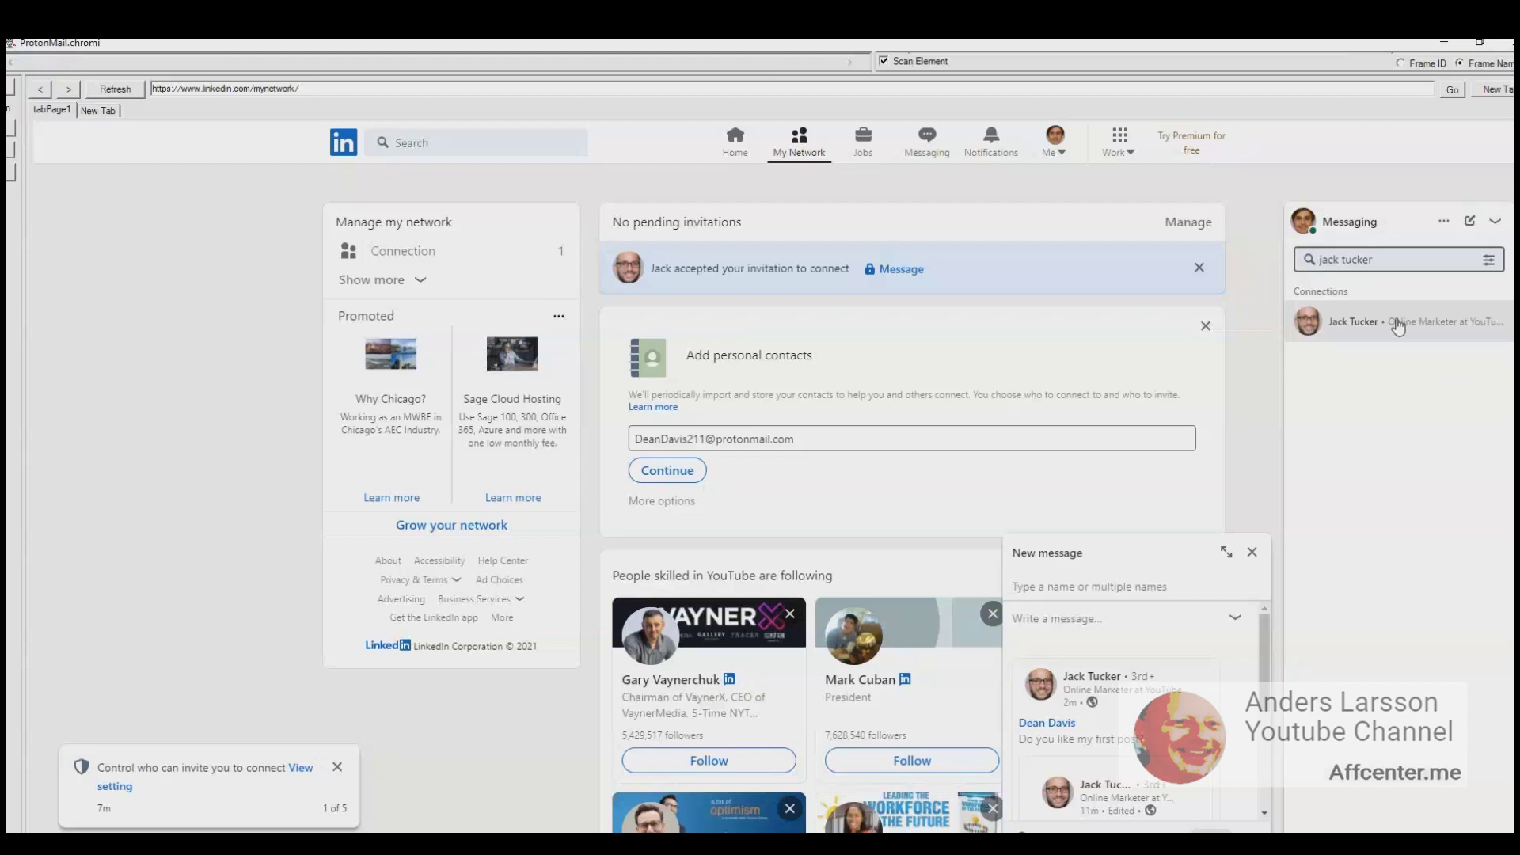
pyautogui.click(1397, 325)
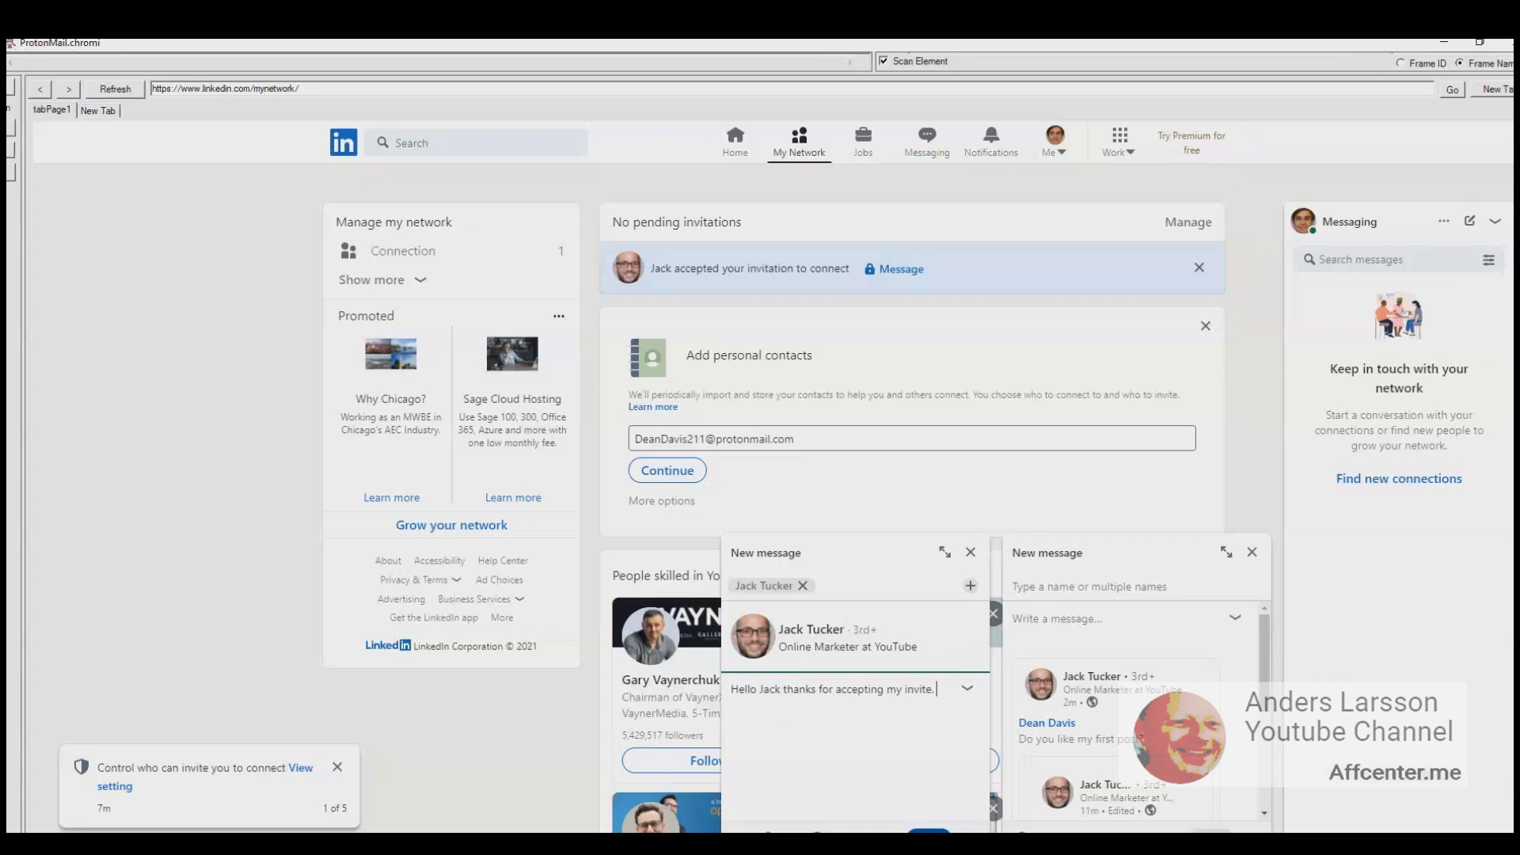
pyautogui.press('Return')
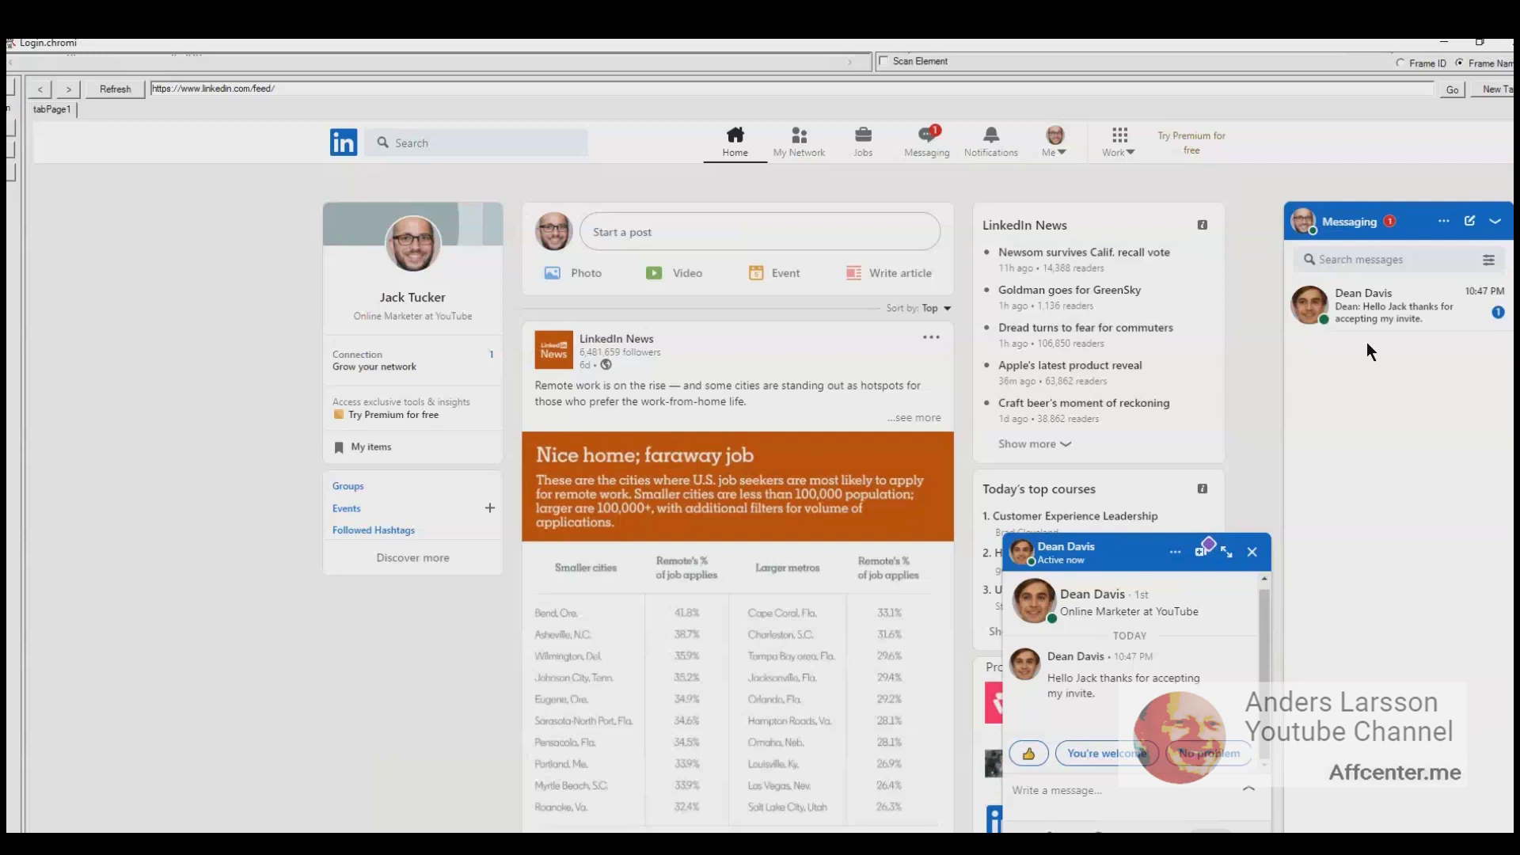
# Step: In the first account, answer the received message with the suggested reply "You're welcome"
pyautogui.click(1112, 790)
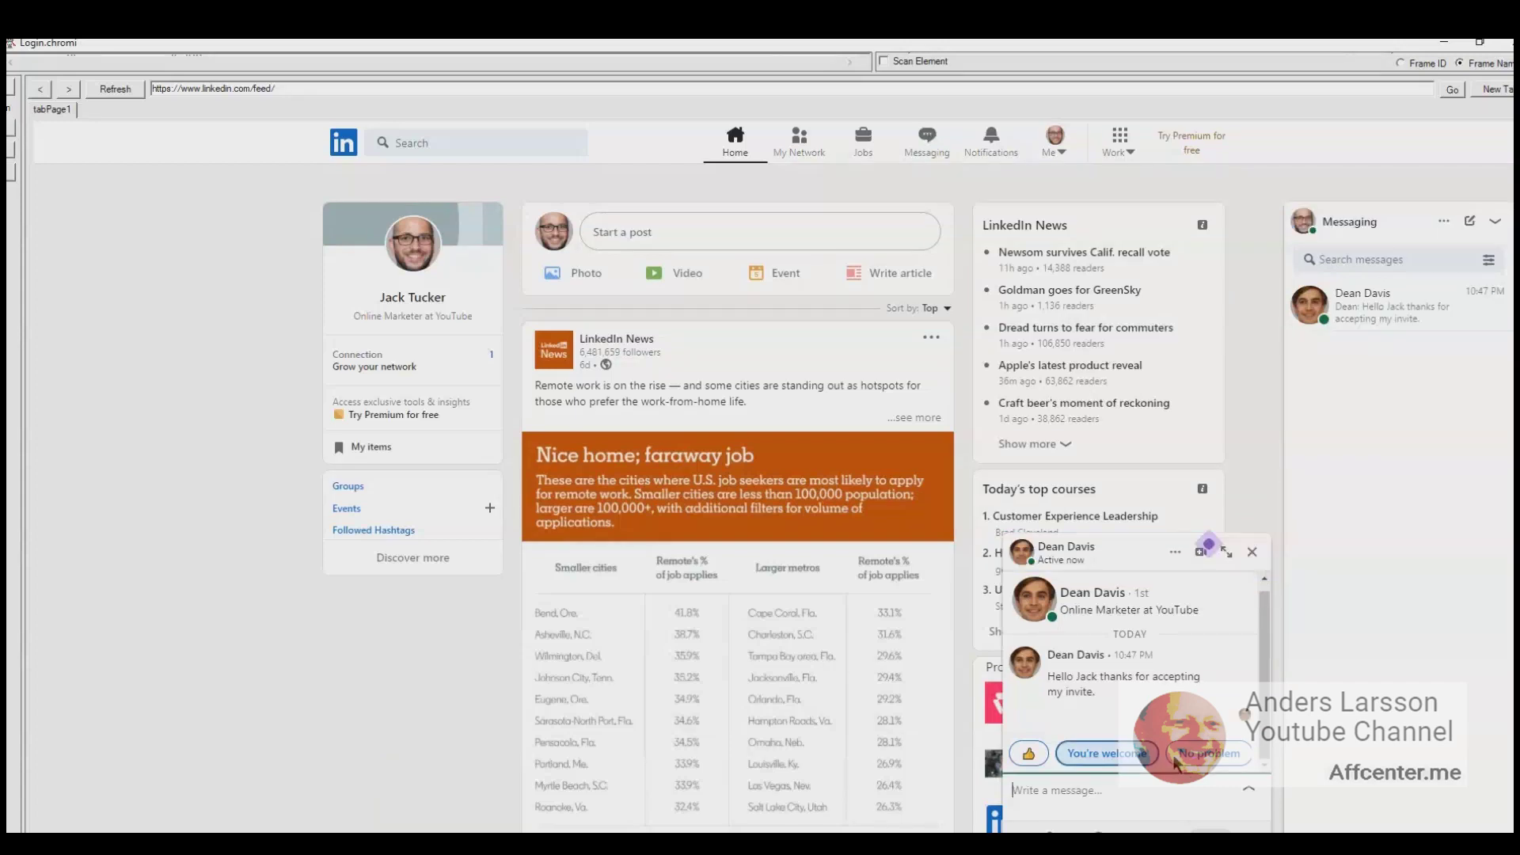
pyautogui.click(1124, 753)
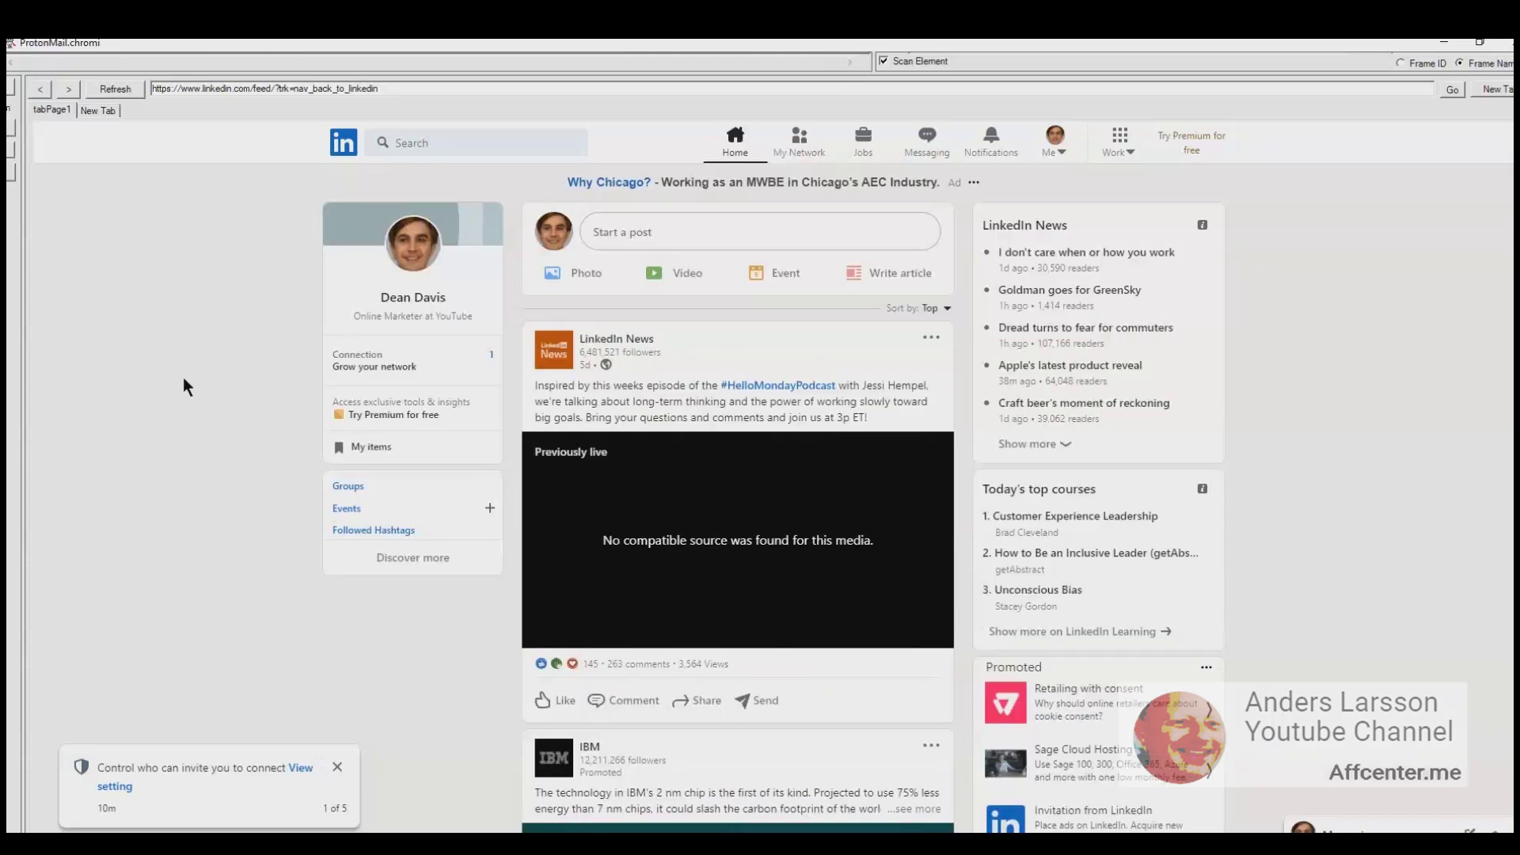
# Step: View the list of connections in the second account and the network page in the first account
pyautogui.click(429, 363)
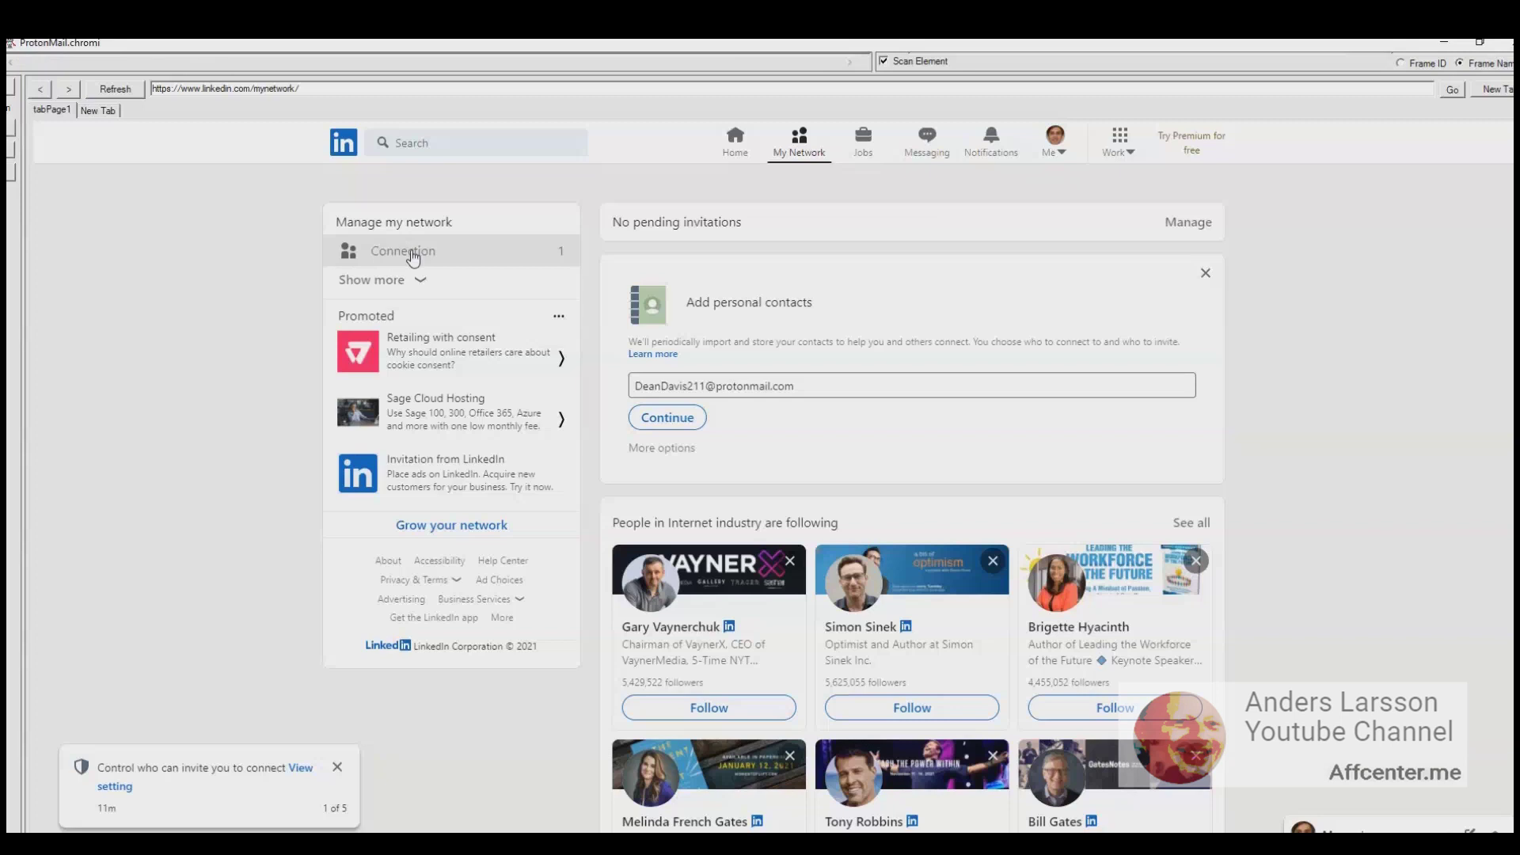
pyautogui.click(413, 254)
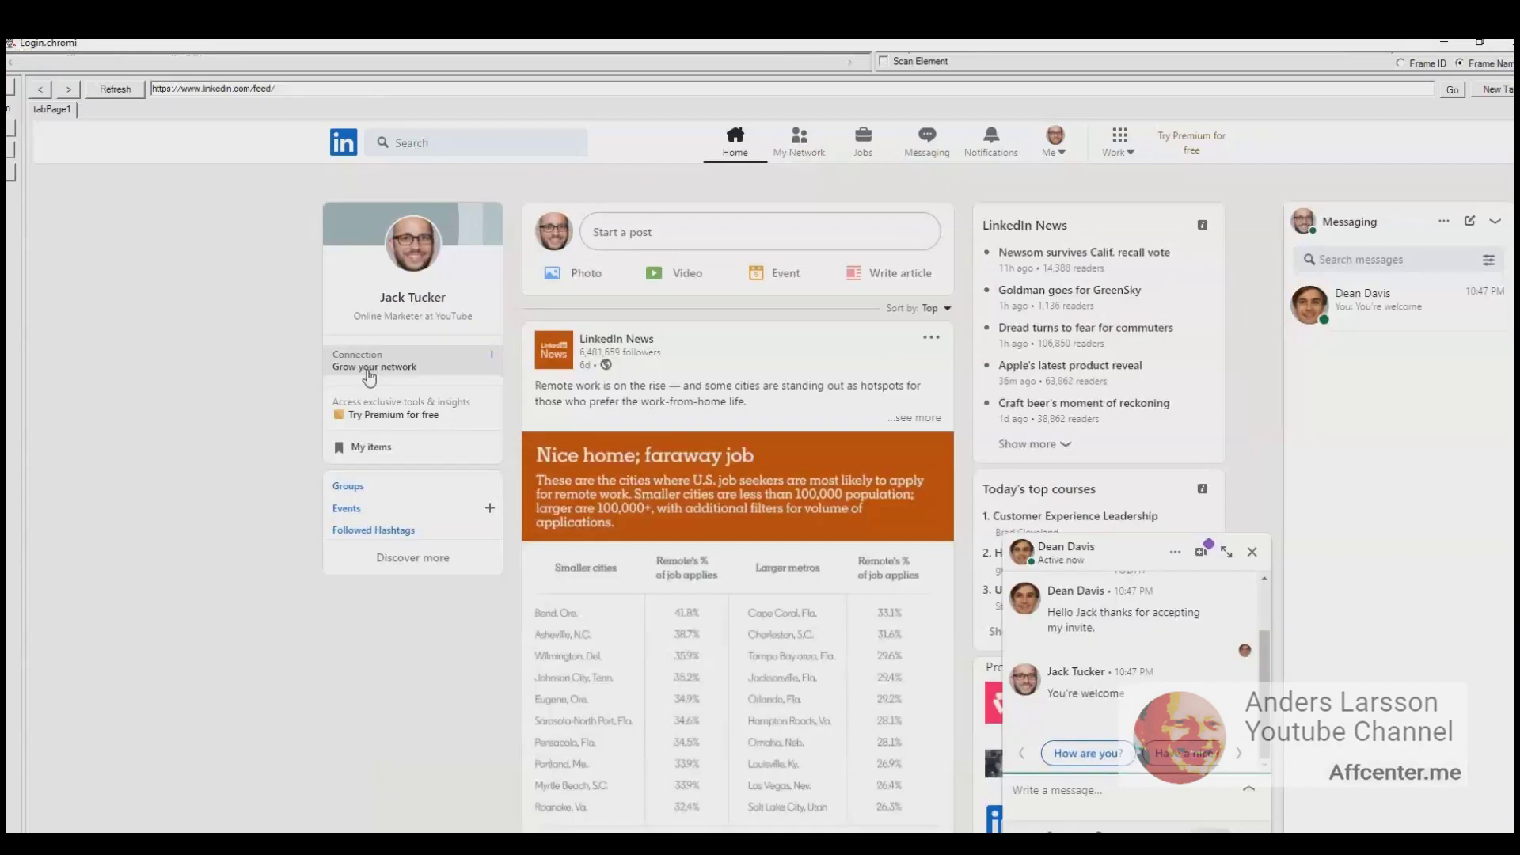
pyautogui.click(369, 372)
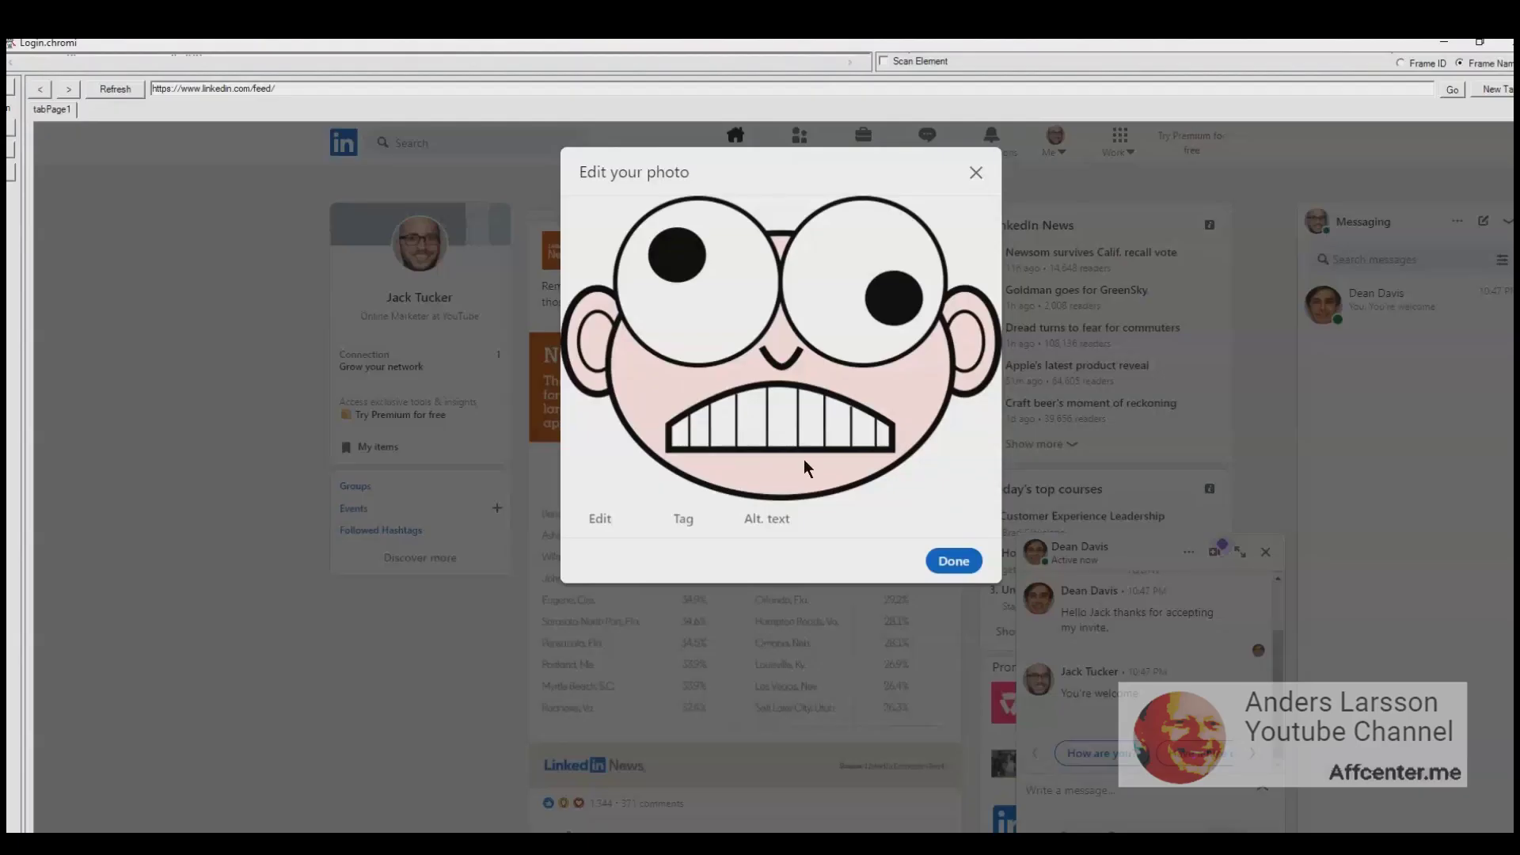
# Step: From the first account, publish a post with the cartoon face picture and a text post containing "I sometimes hack my .... crack"
pyautogui.click(954, 562)
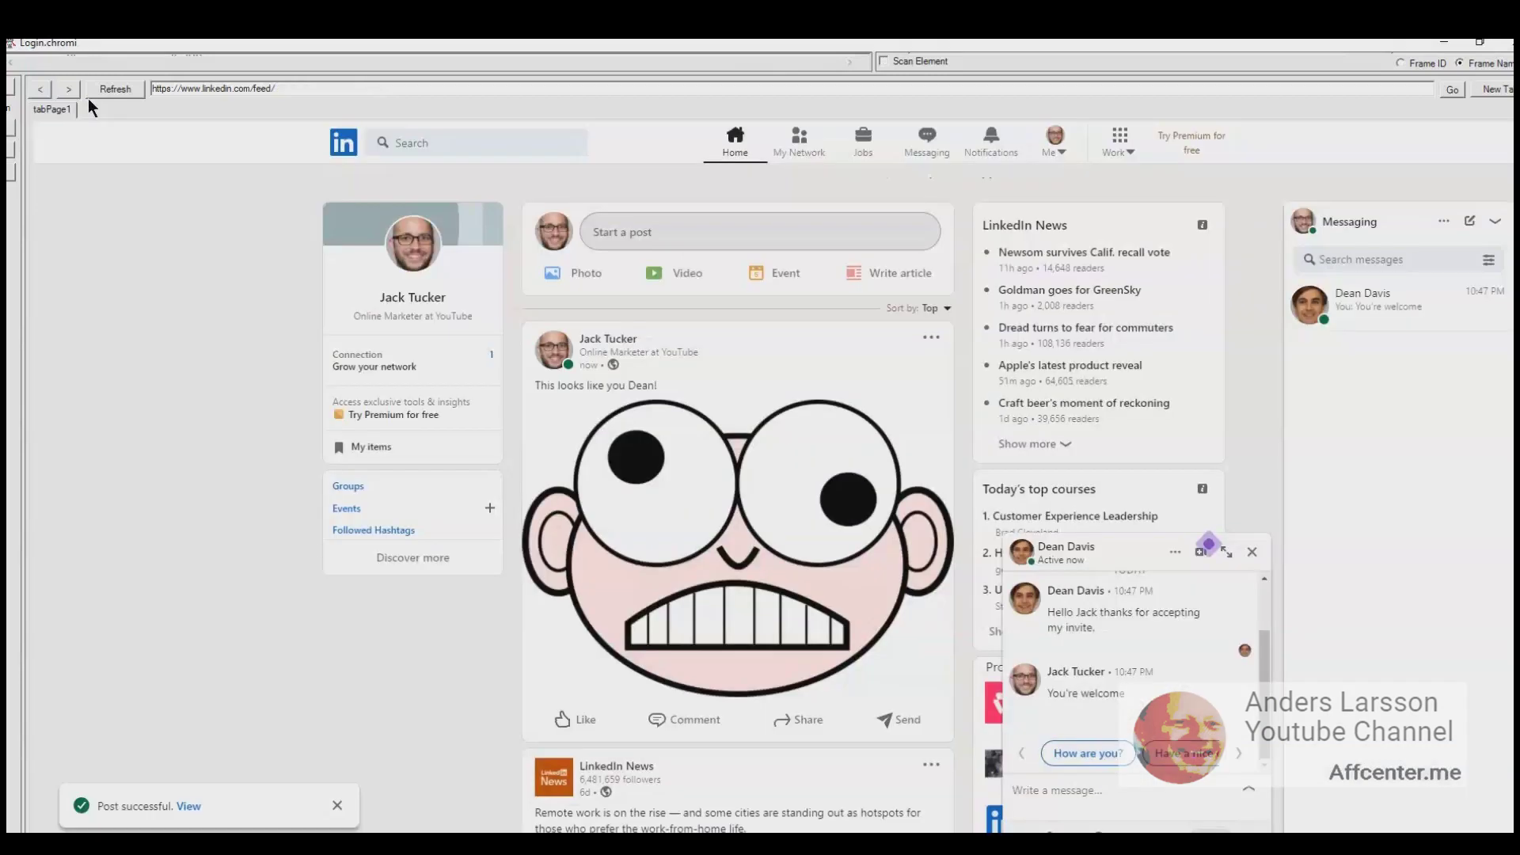
pyautogui.click(93, 96)
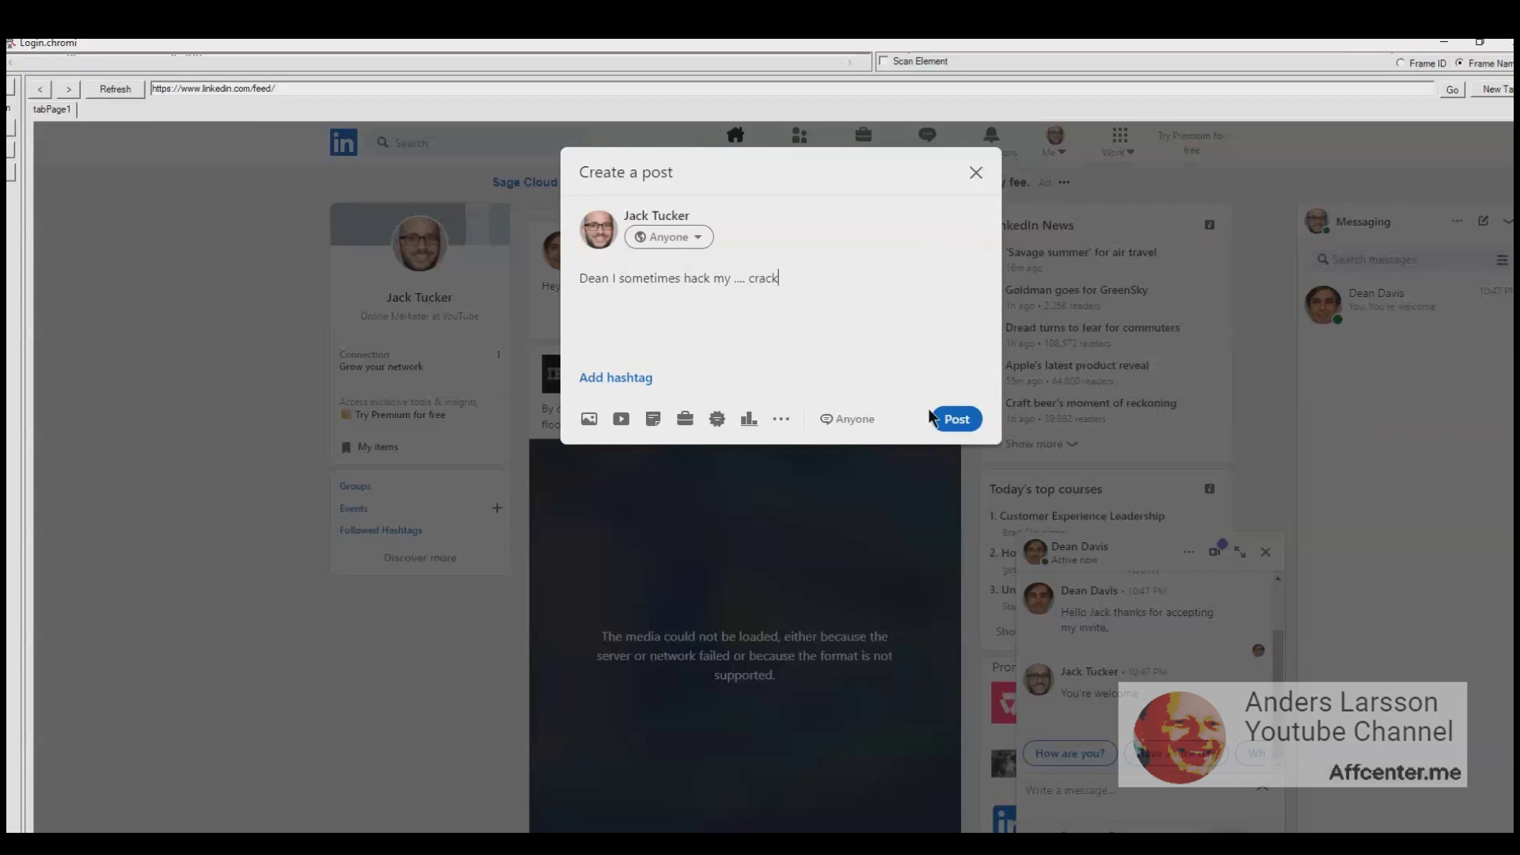
pyautogui.click(934, 418)
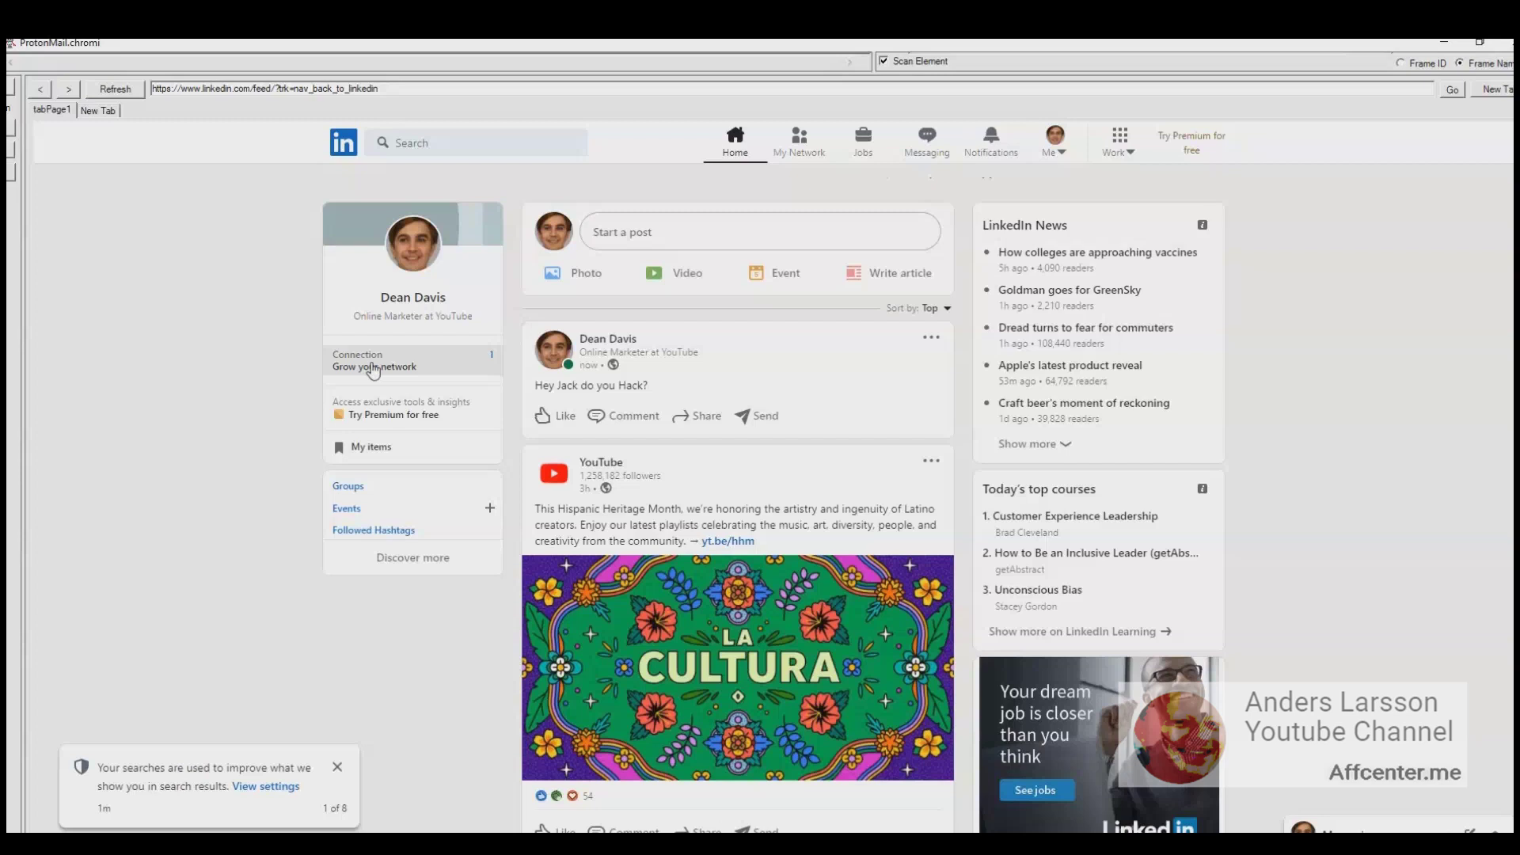
# Step: In the second account, remove the only person from the list of connections and confirm the removal
pyautogui.click(373, 367)
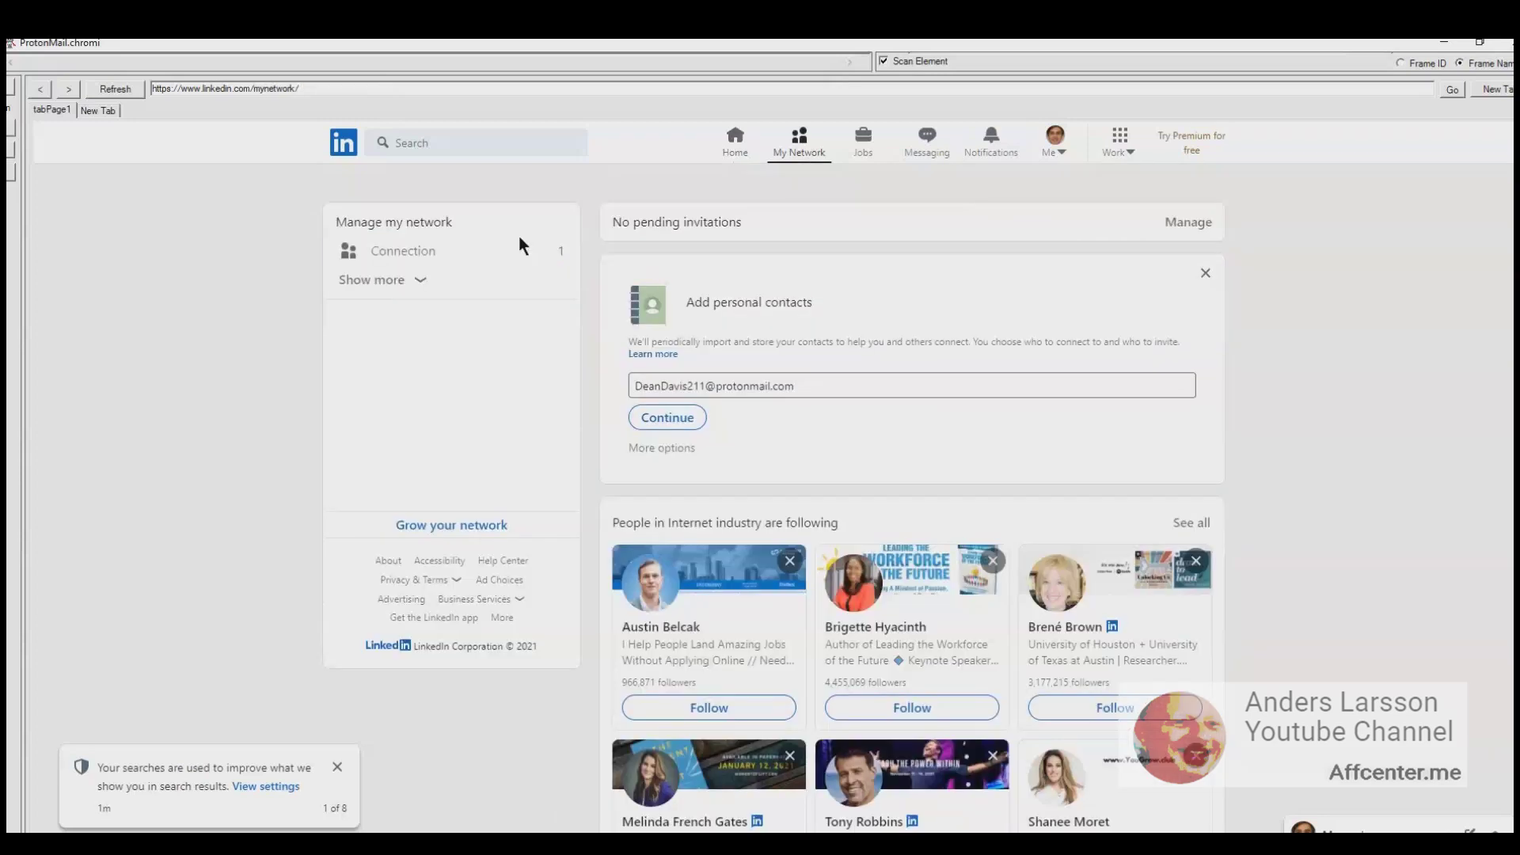
pyautogui.click(519, 246)
pyautogui.click(915, 311)
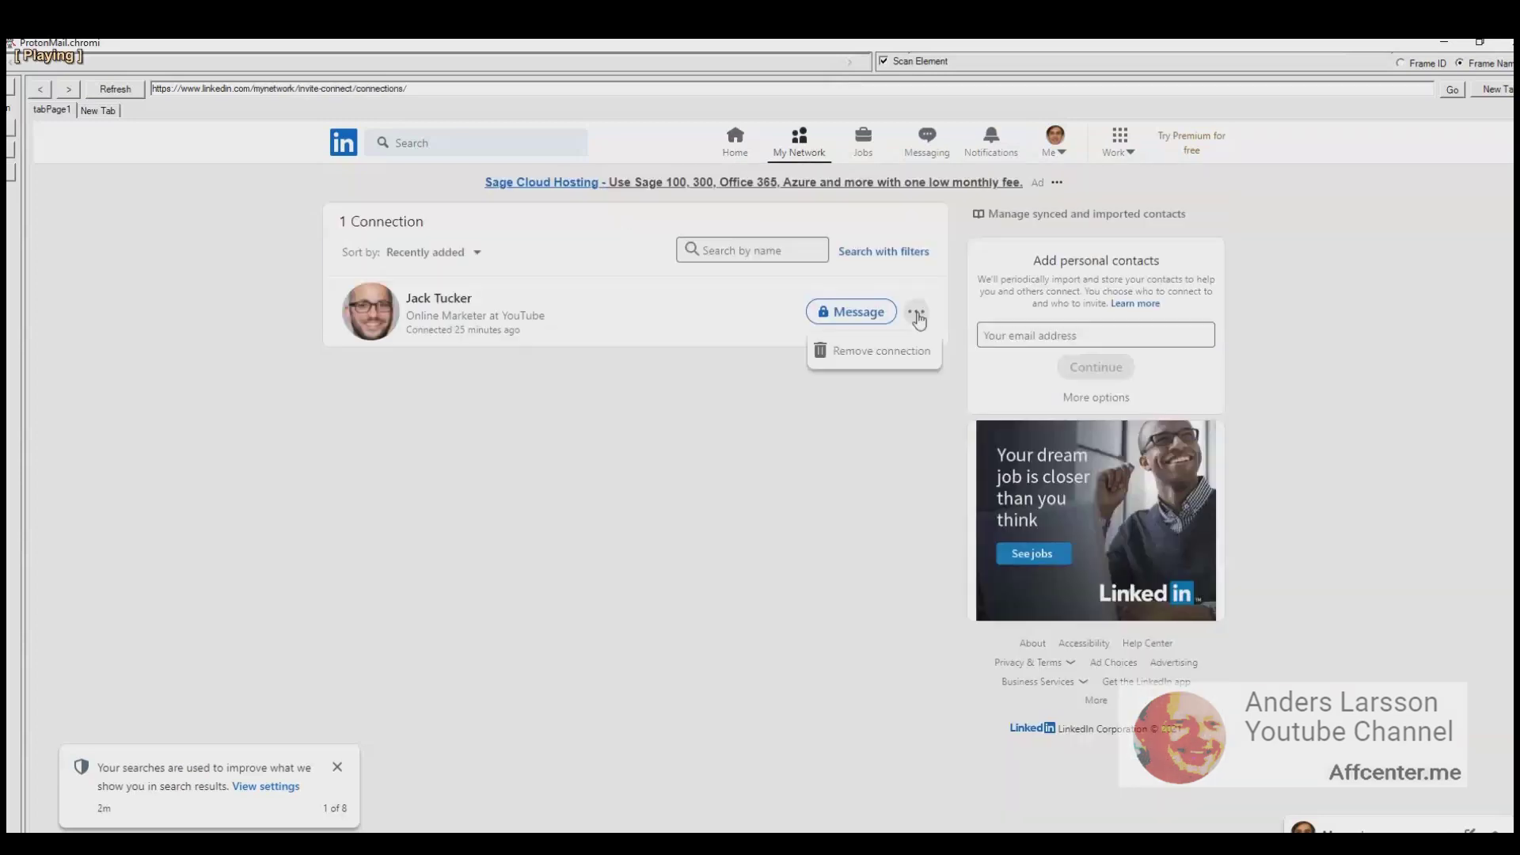
pyautogui.click(873, 364)
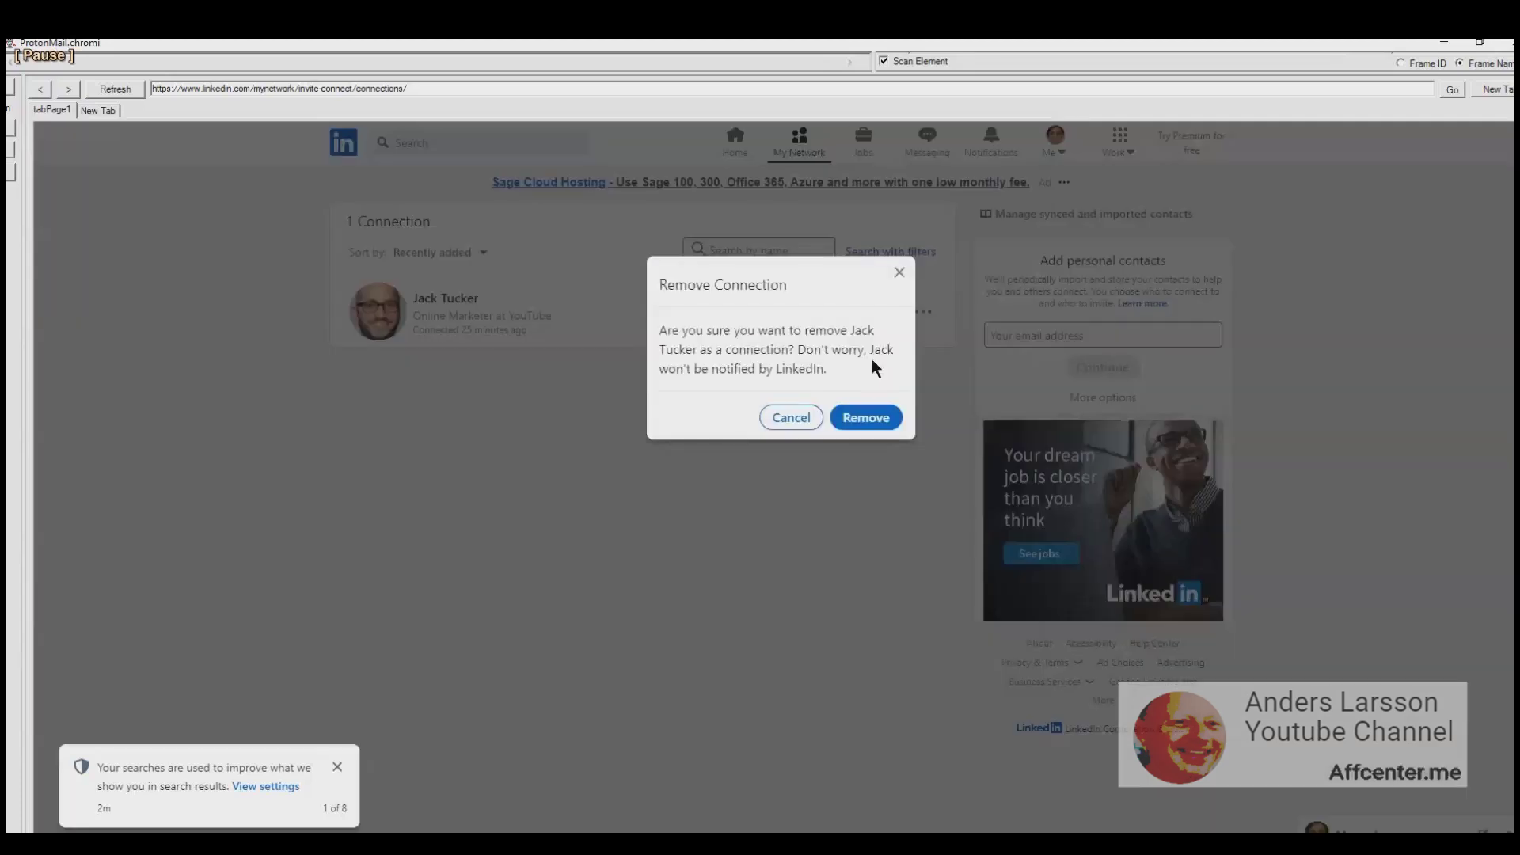
pyautogui.click(867, 417)
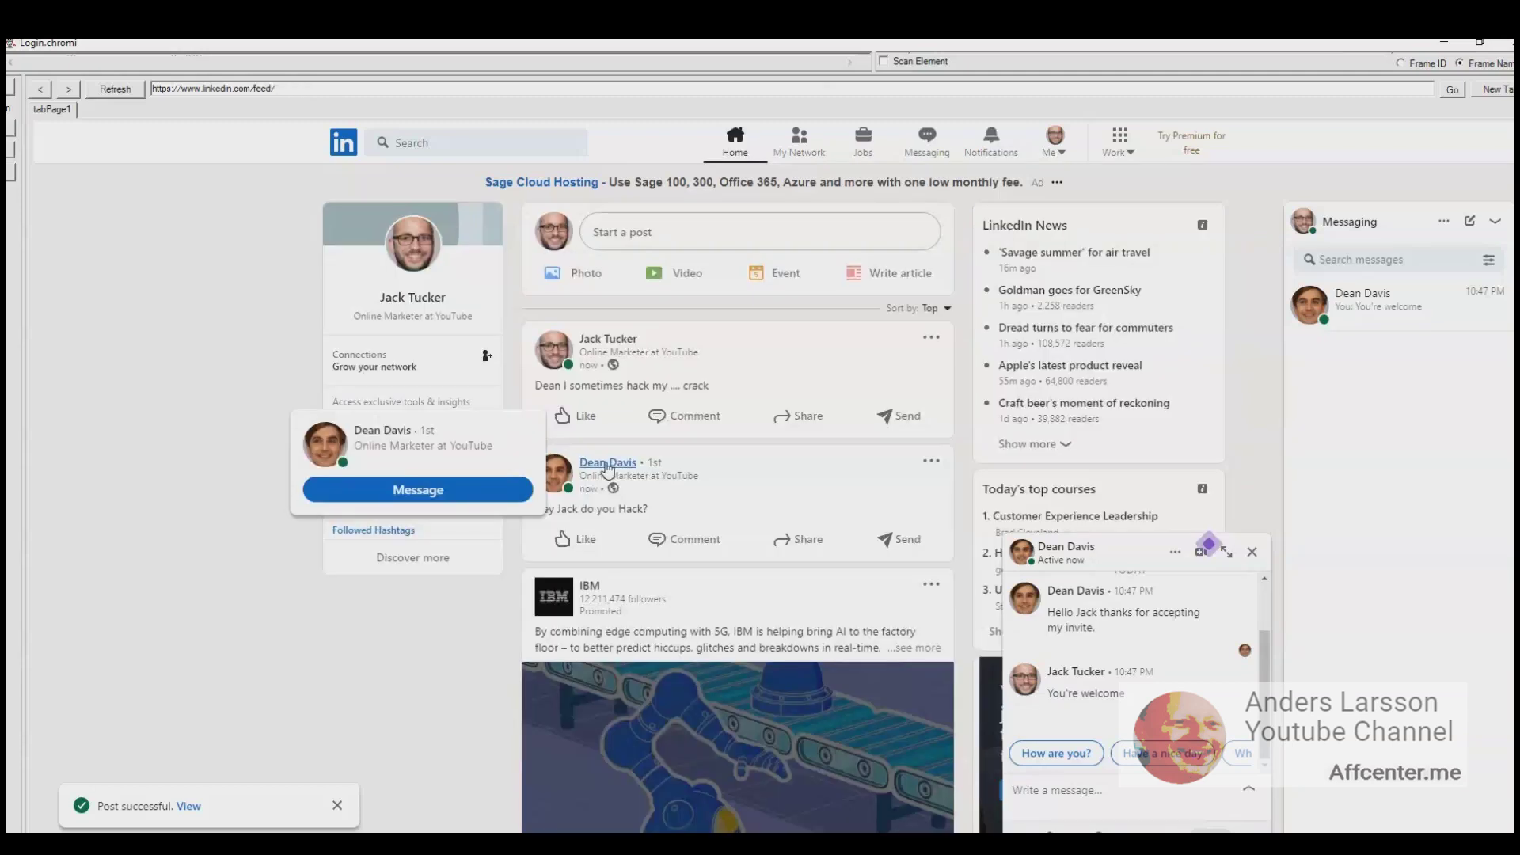
# Step: From the first account, open the former contact's profile and send a new connection invitation with a note asking "why did you kick me out?"
pyautogui.click(607, 463)
pyautogui.click(608, 463)
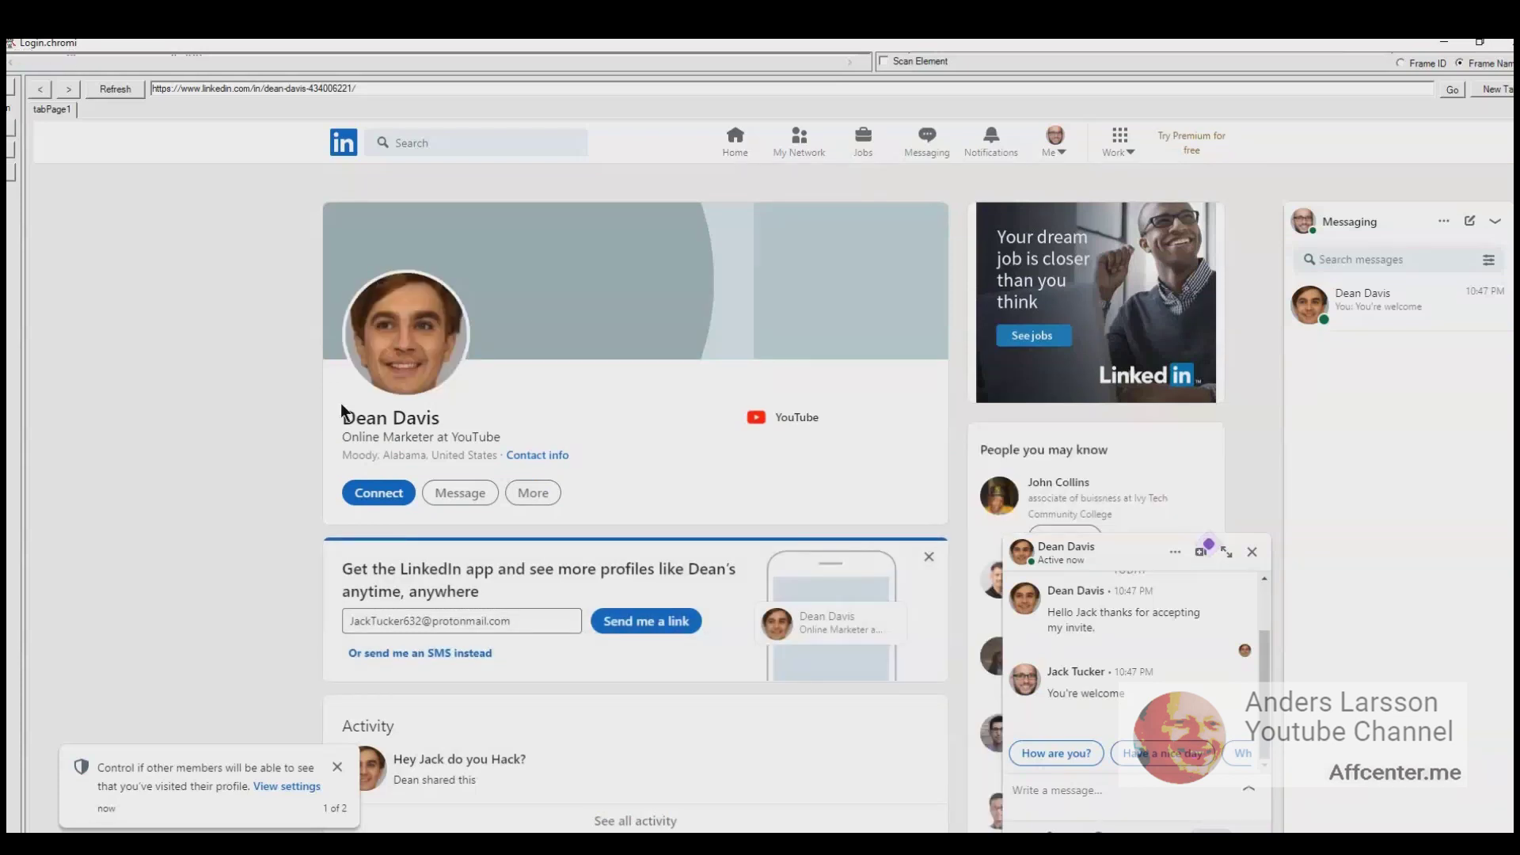
pyautogui.click(378, 493)
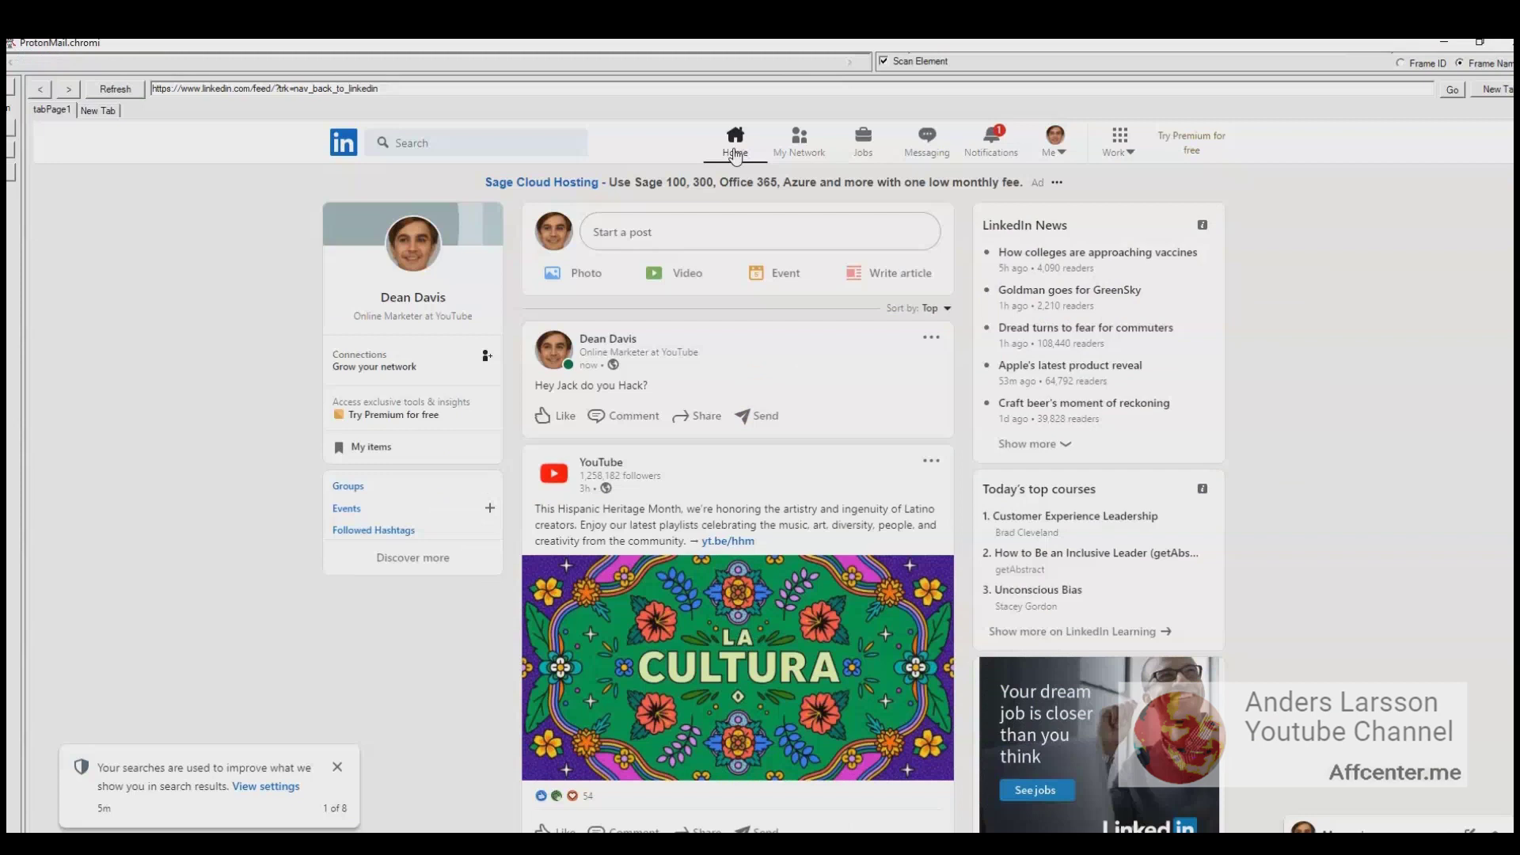
# Step: In the second account, check the notifications and answer the received connection invitation with the message "Because you look like an egg"
pyautogui.click(992, 146)
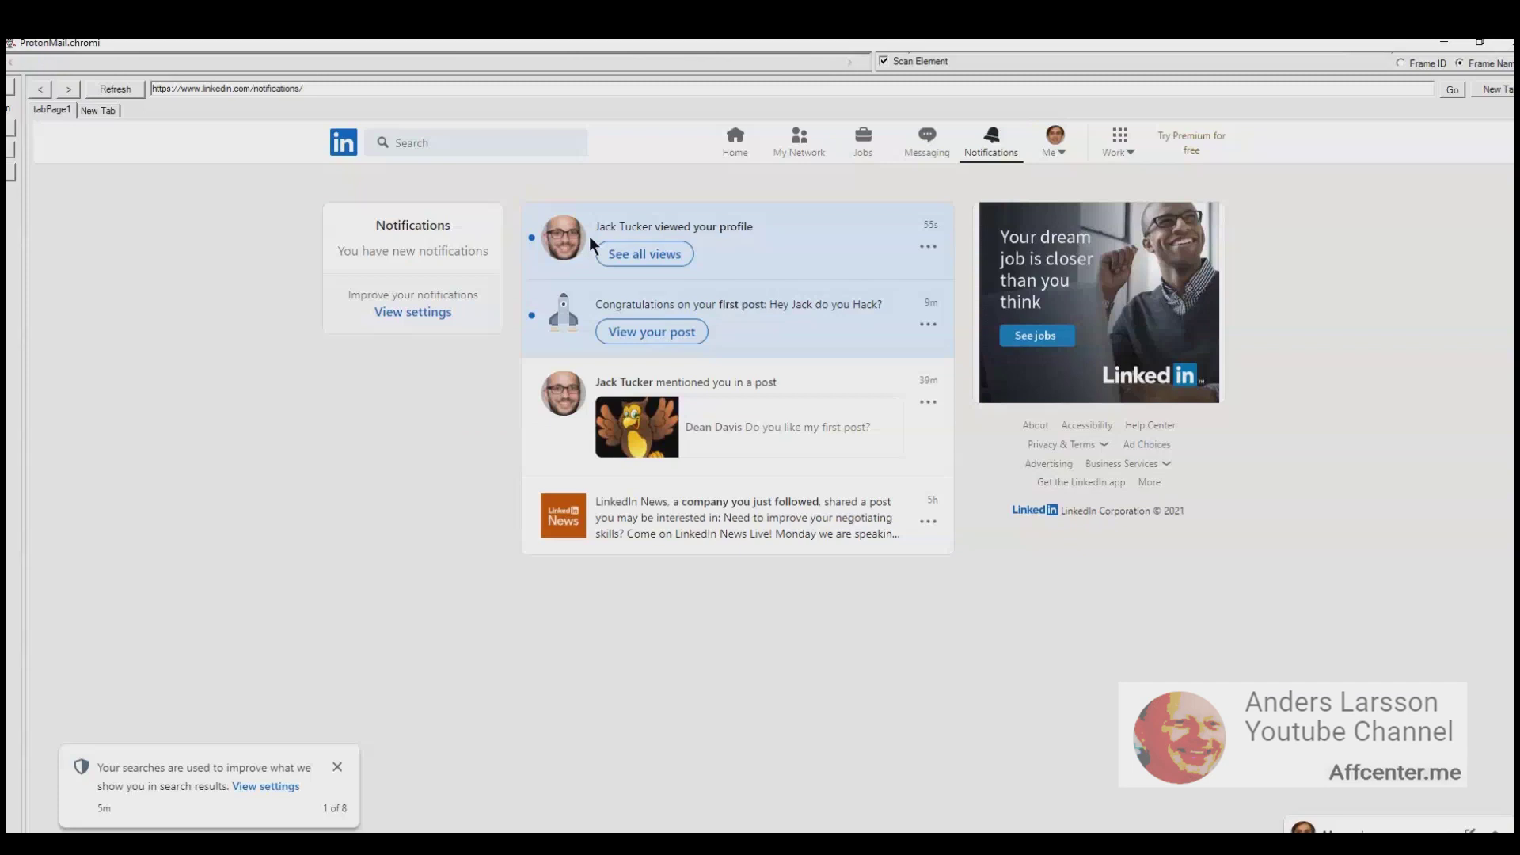
pyautogui.click(642, 342)
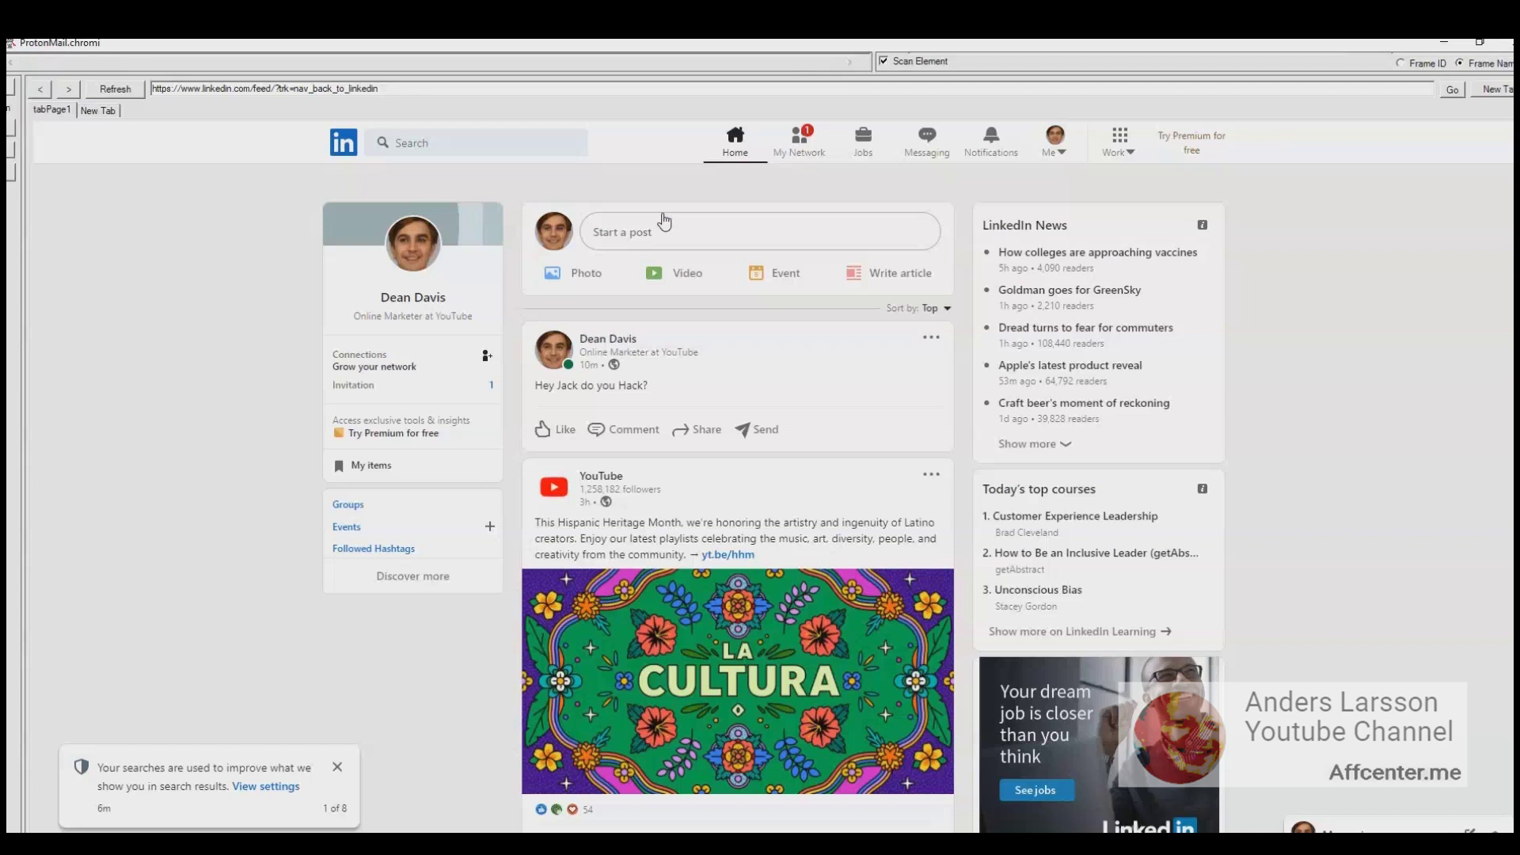
pyautogui.click(791, 147)
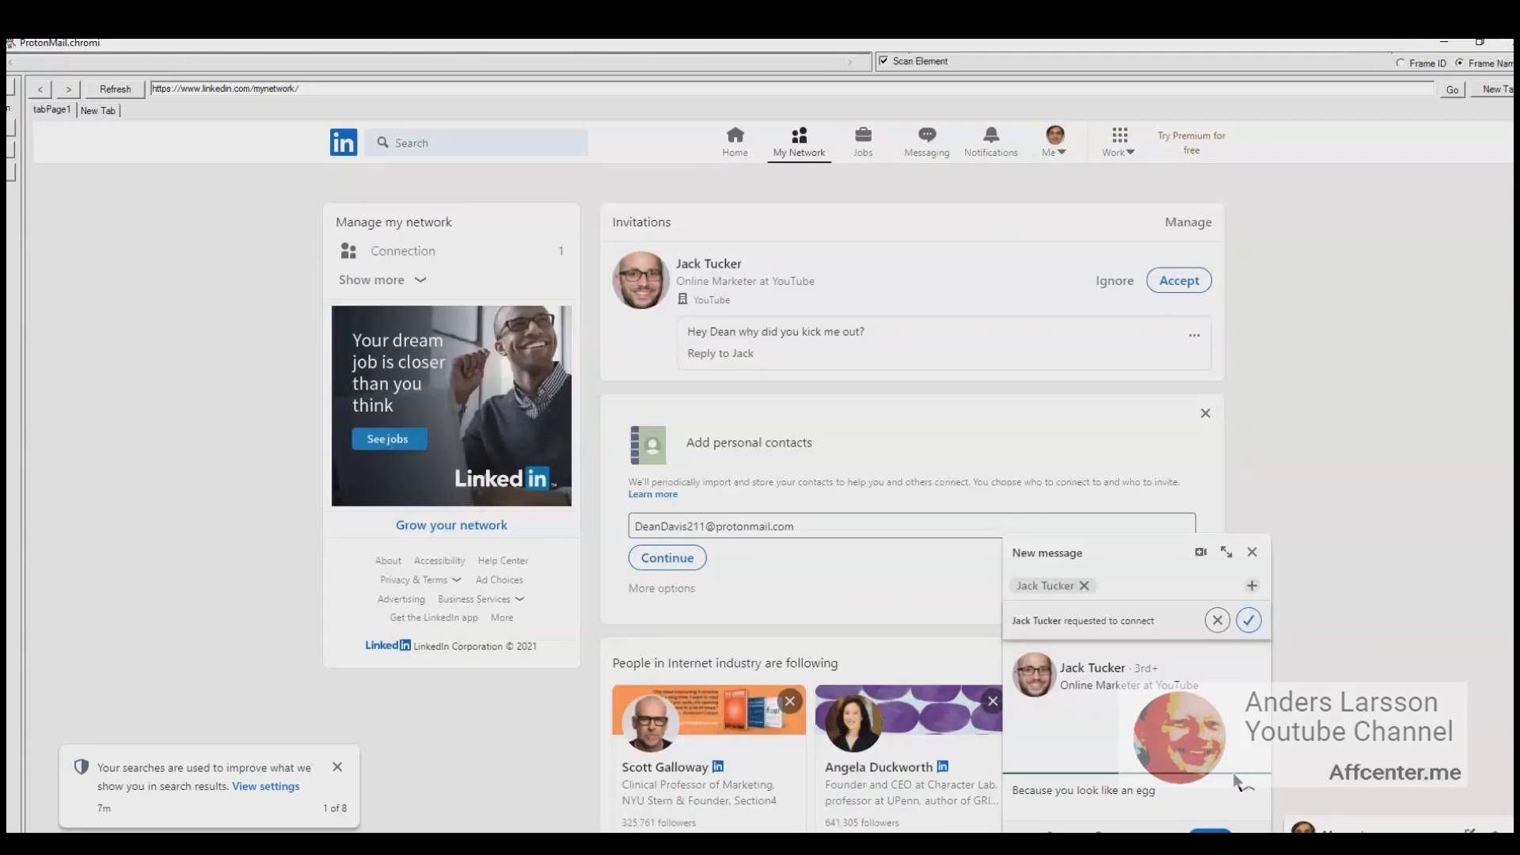
pyautogui.press('Return')
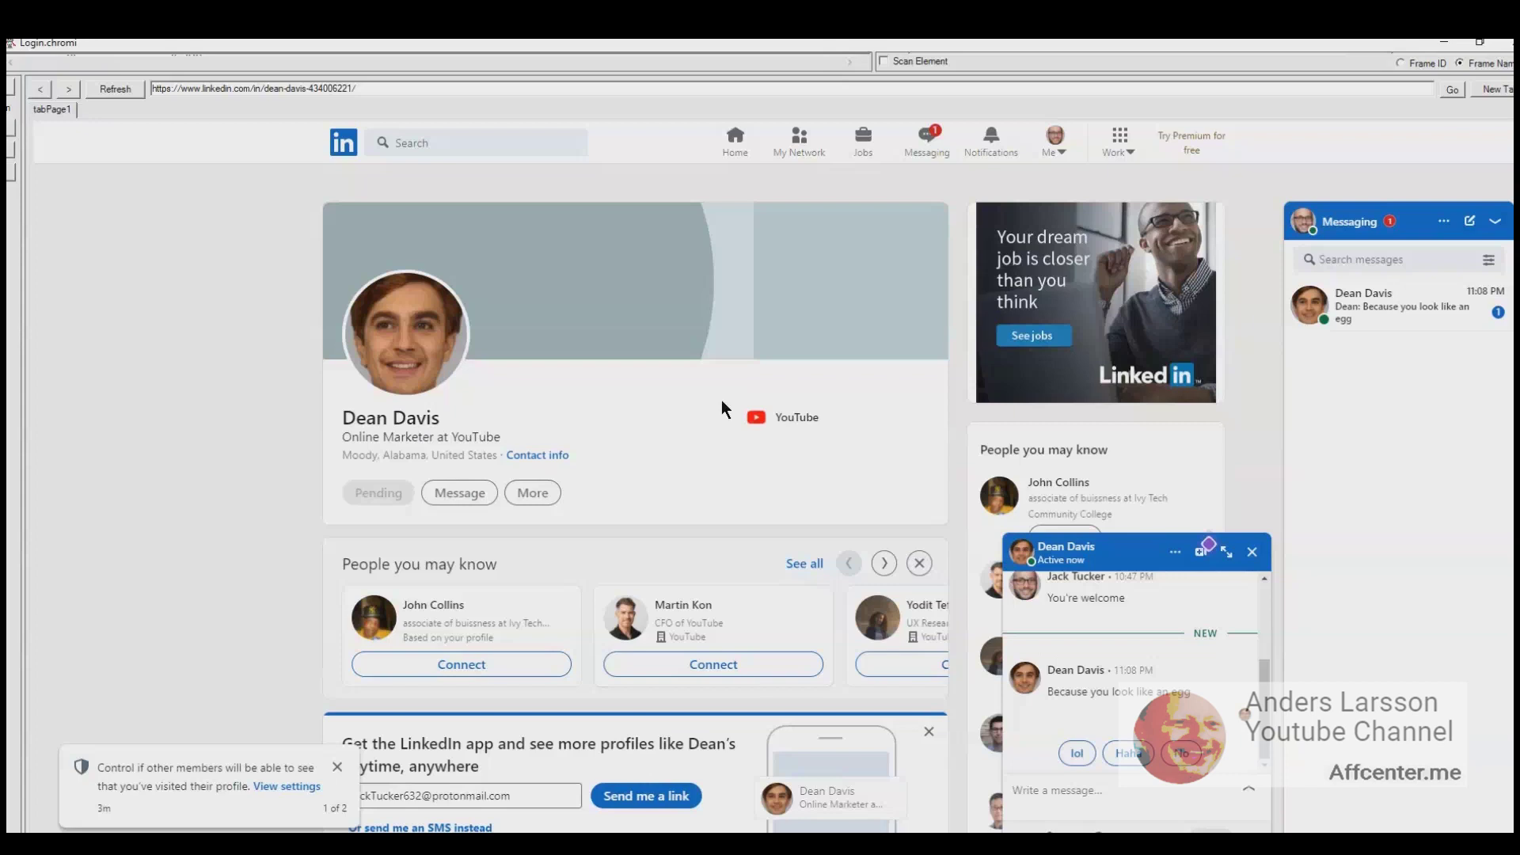
# Step: In the first account, answer the egg message with the suggested reply "Haha"
pyautogui.click(1152, 812)
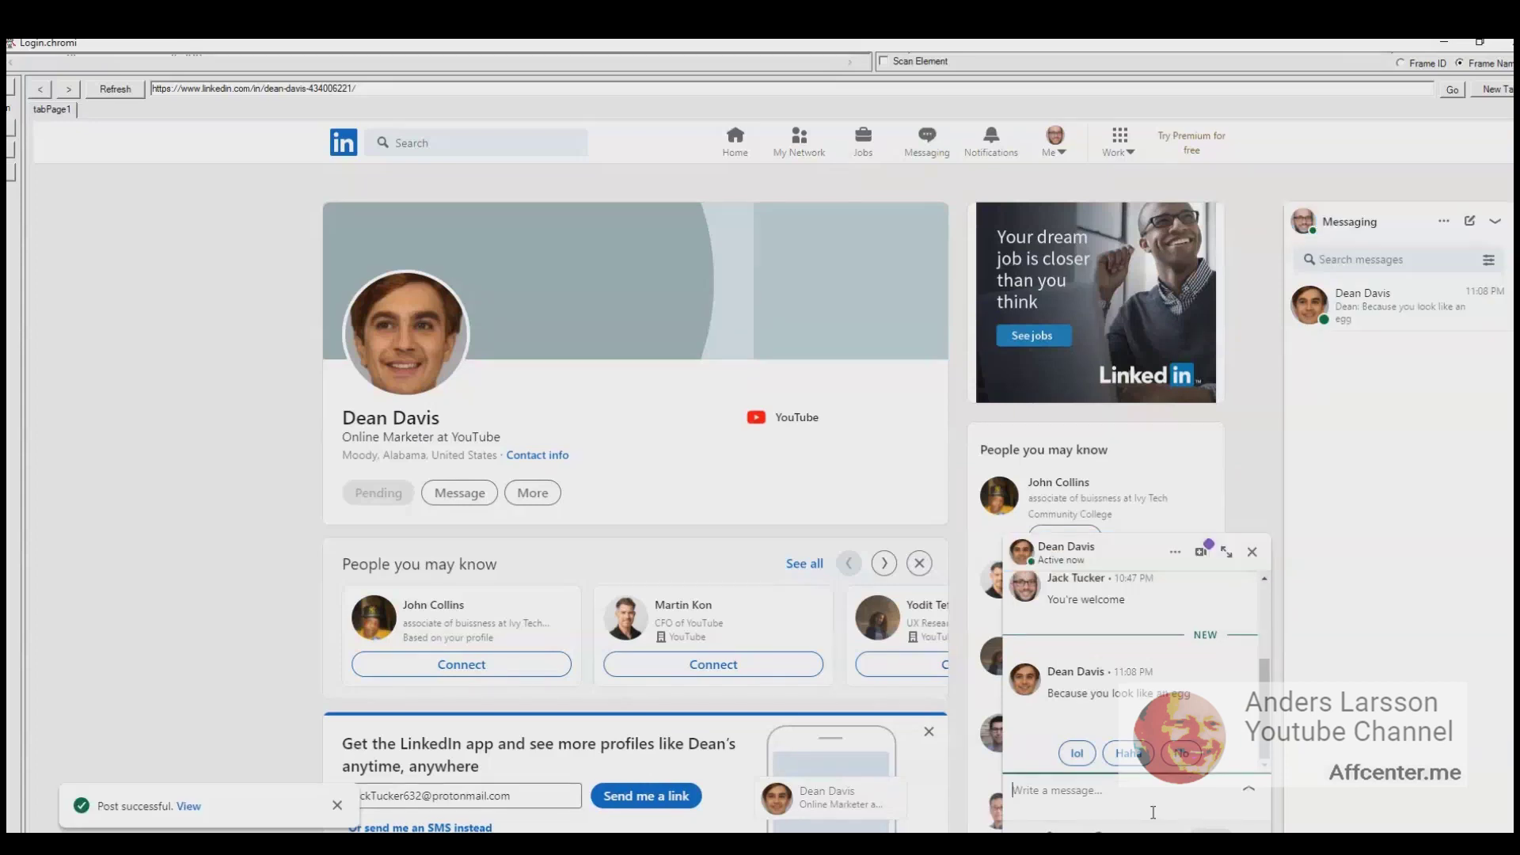
pyautogui.click(1127, 753)
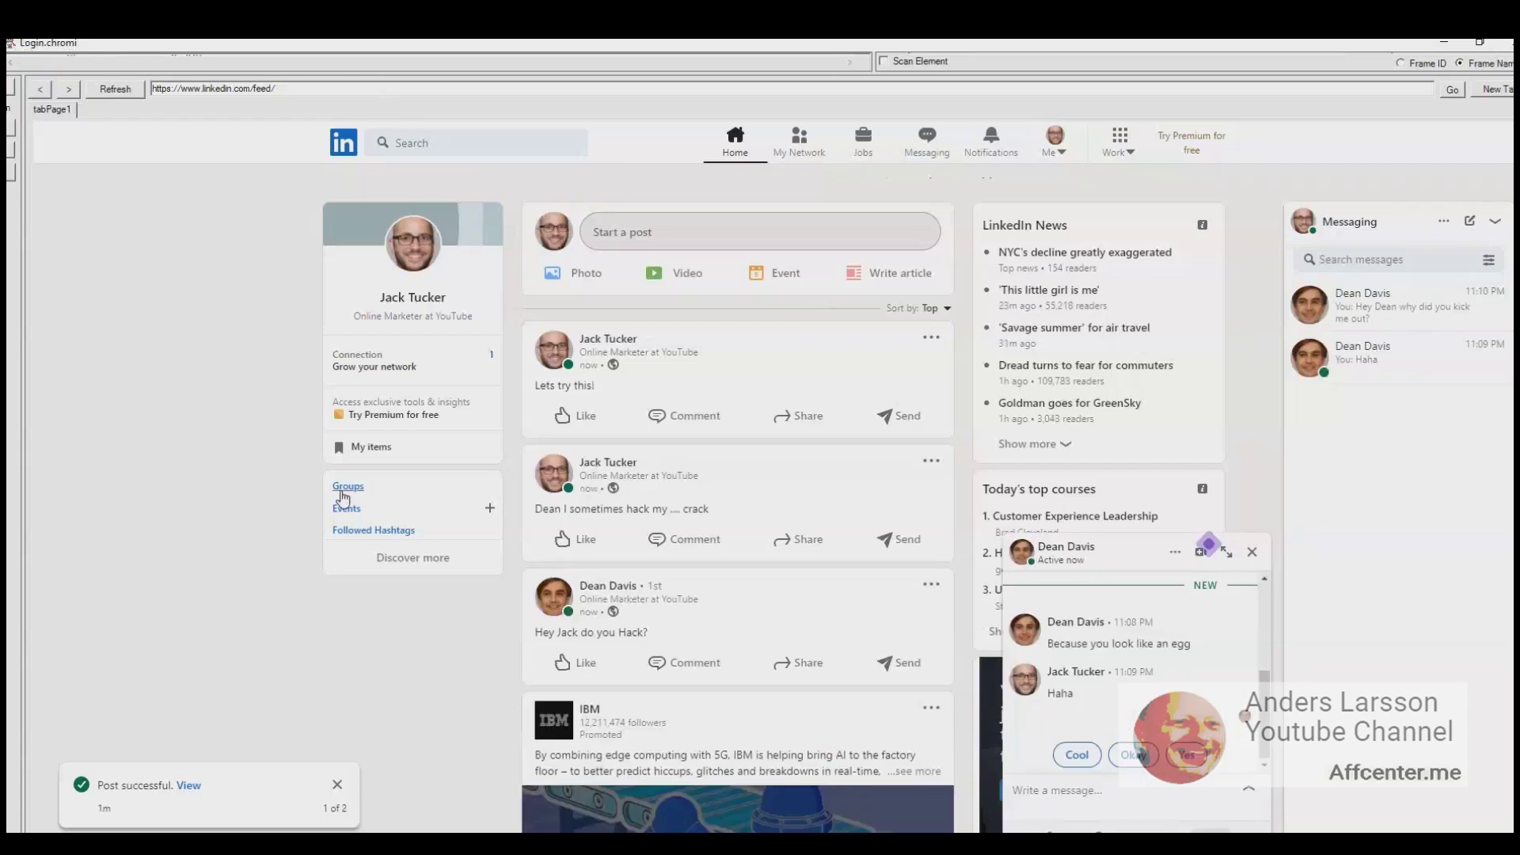
# Step: From the first account, create a listed group for YouTube influencers and marketers, with a description and the rule "Don't call me an egg head"
pyautogui.click(347, 486)
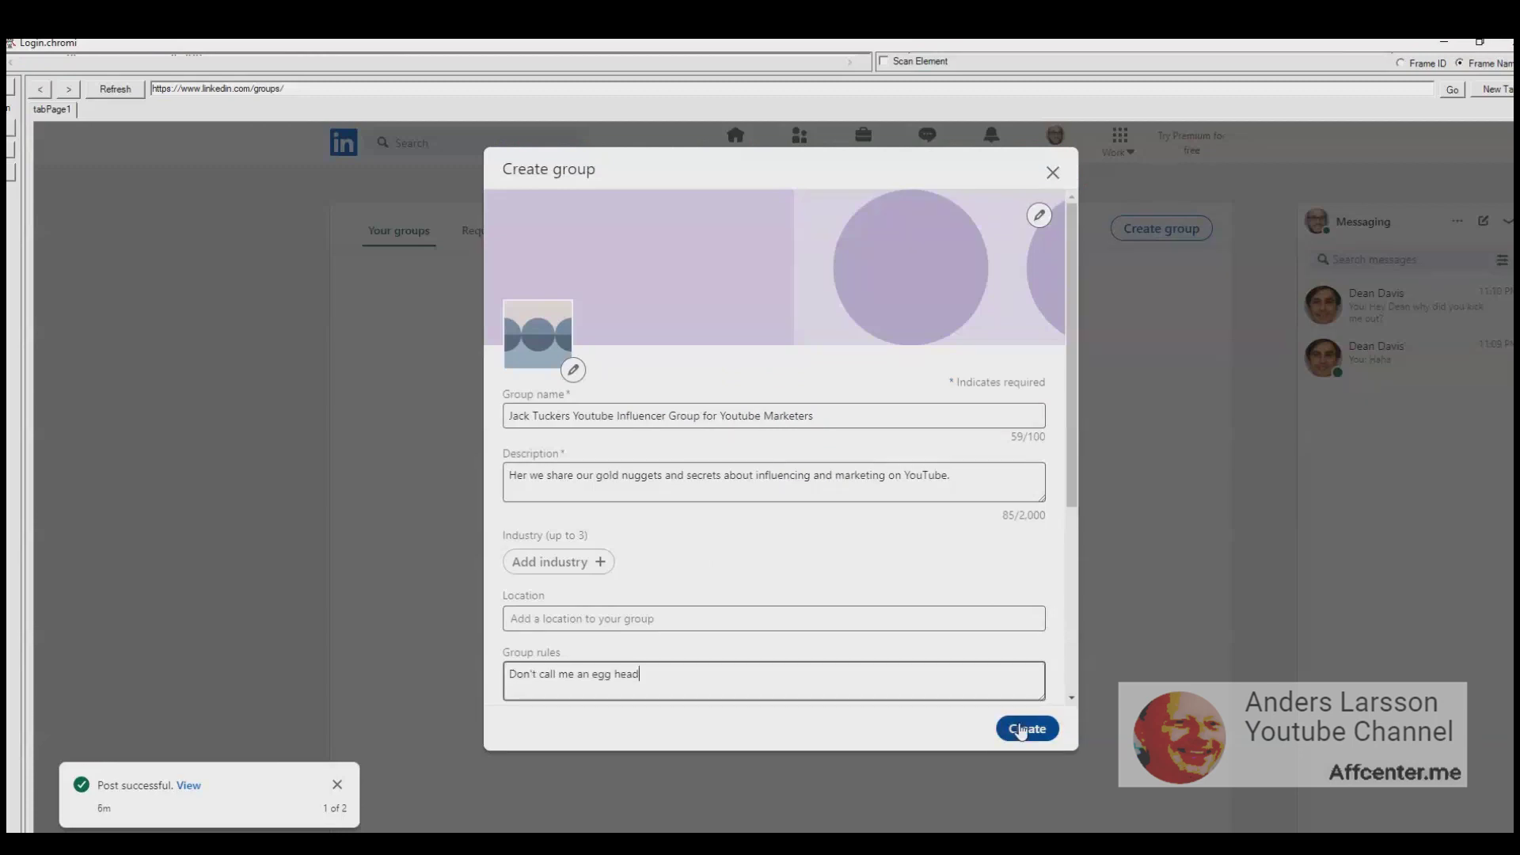
pyautogui.scroll(-2, 1021, 731)
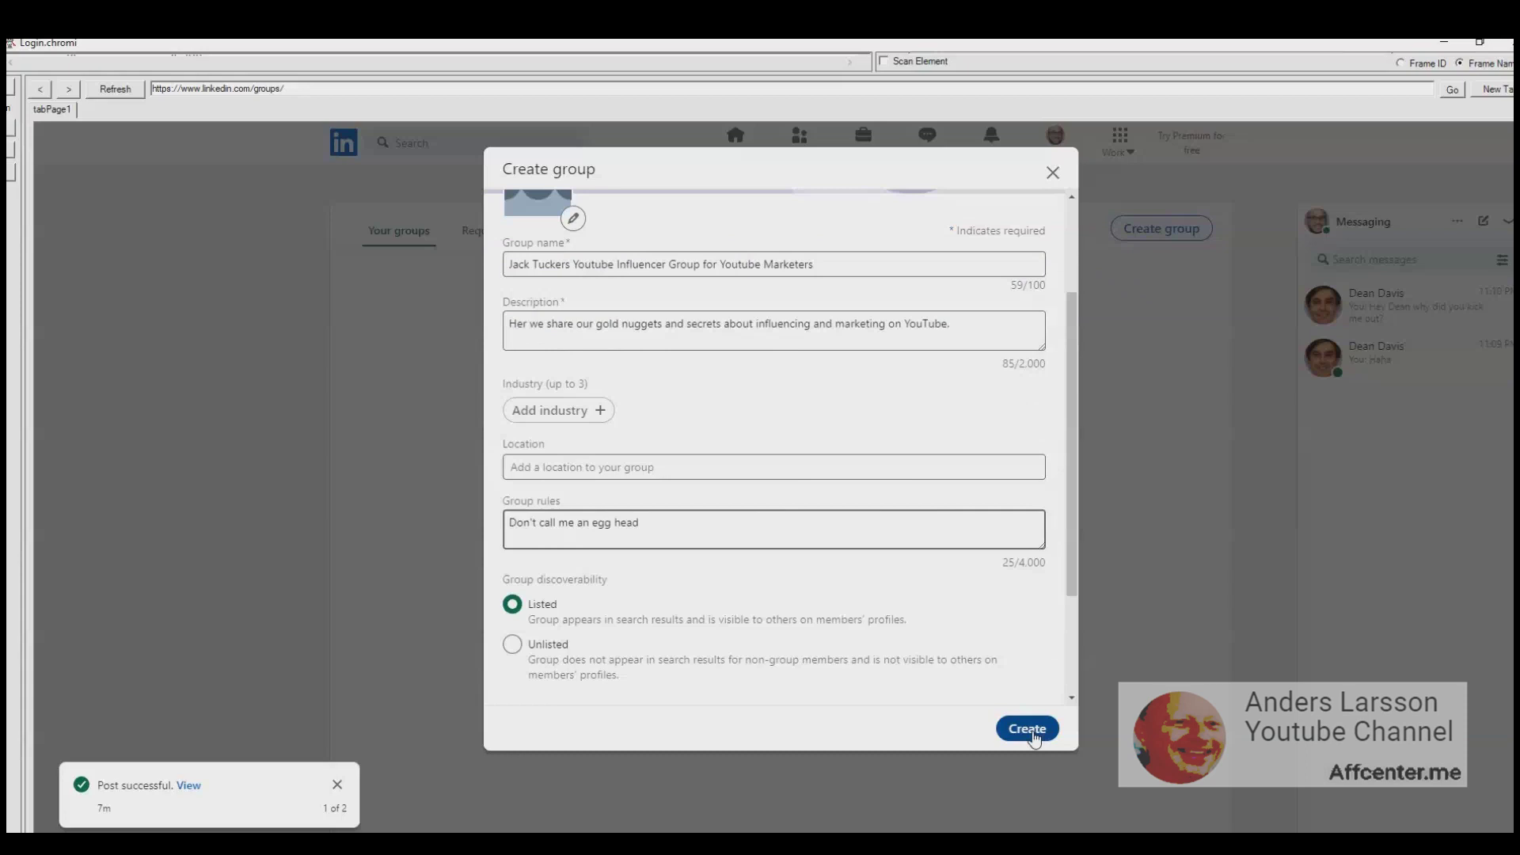
pyautogui.click(1033, 734)
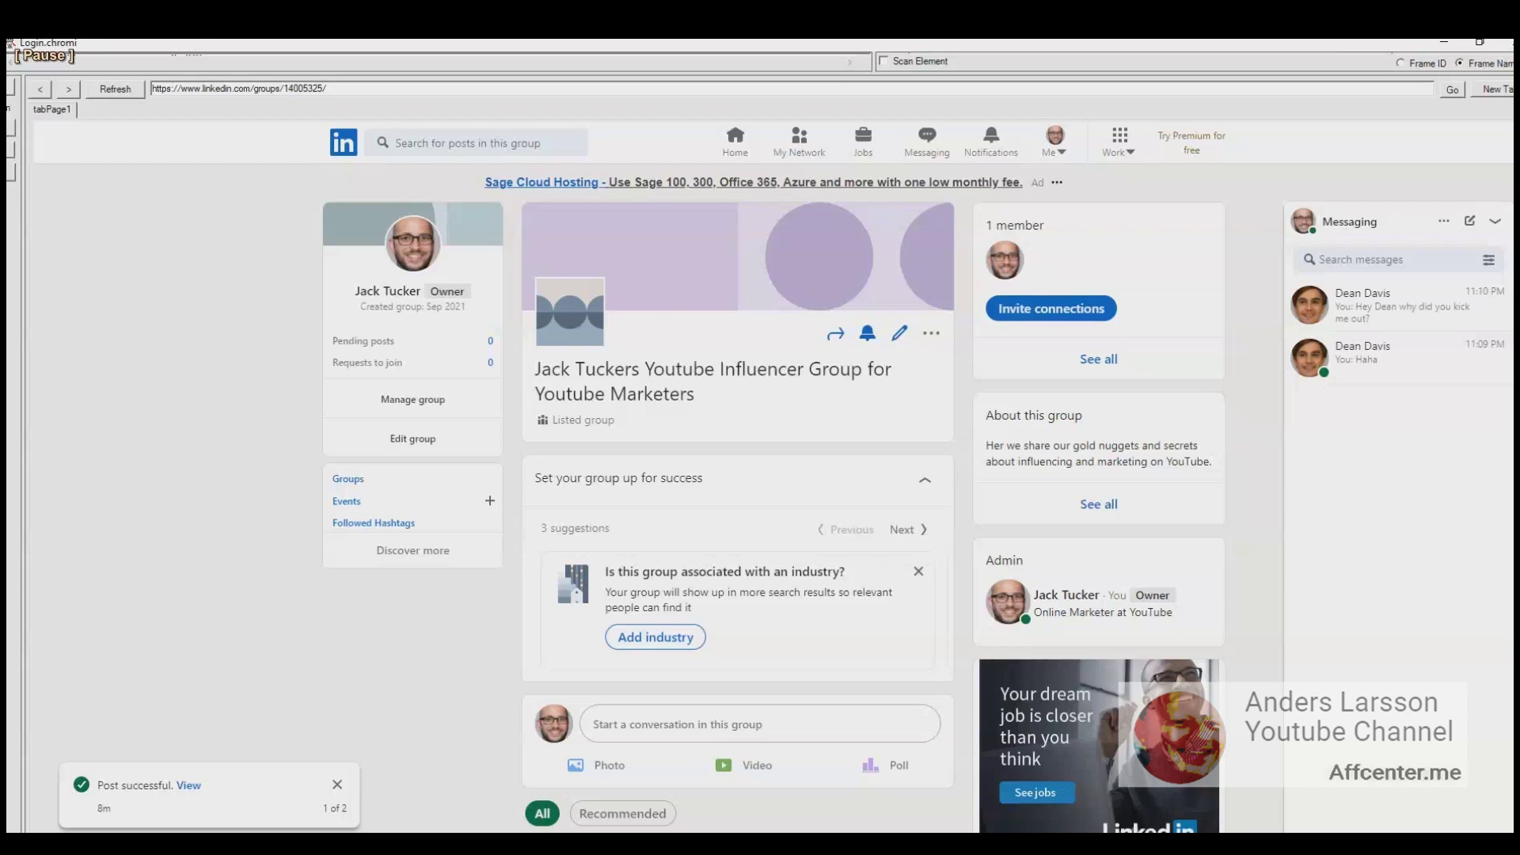
# Step: In the second account, search groups for "youtube influencer group", open the newly created group and request to join it
pyautogui.moveTo(919, 851)
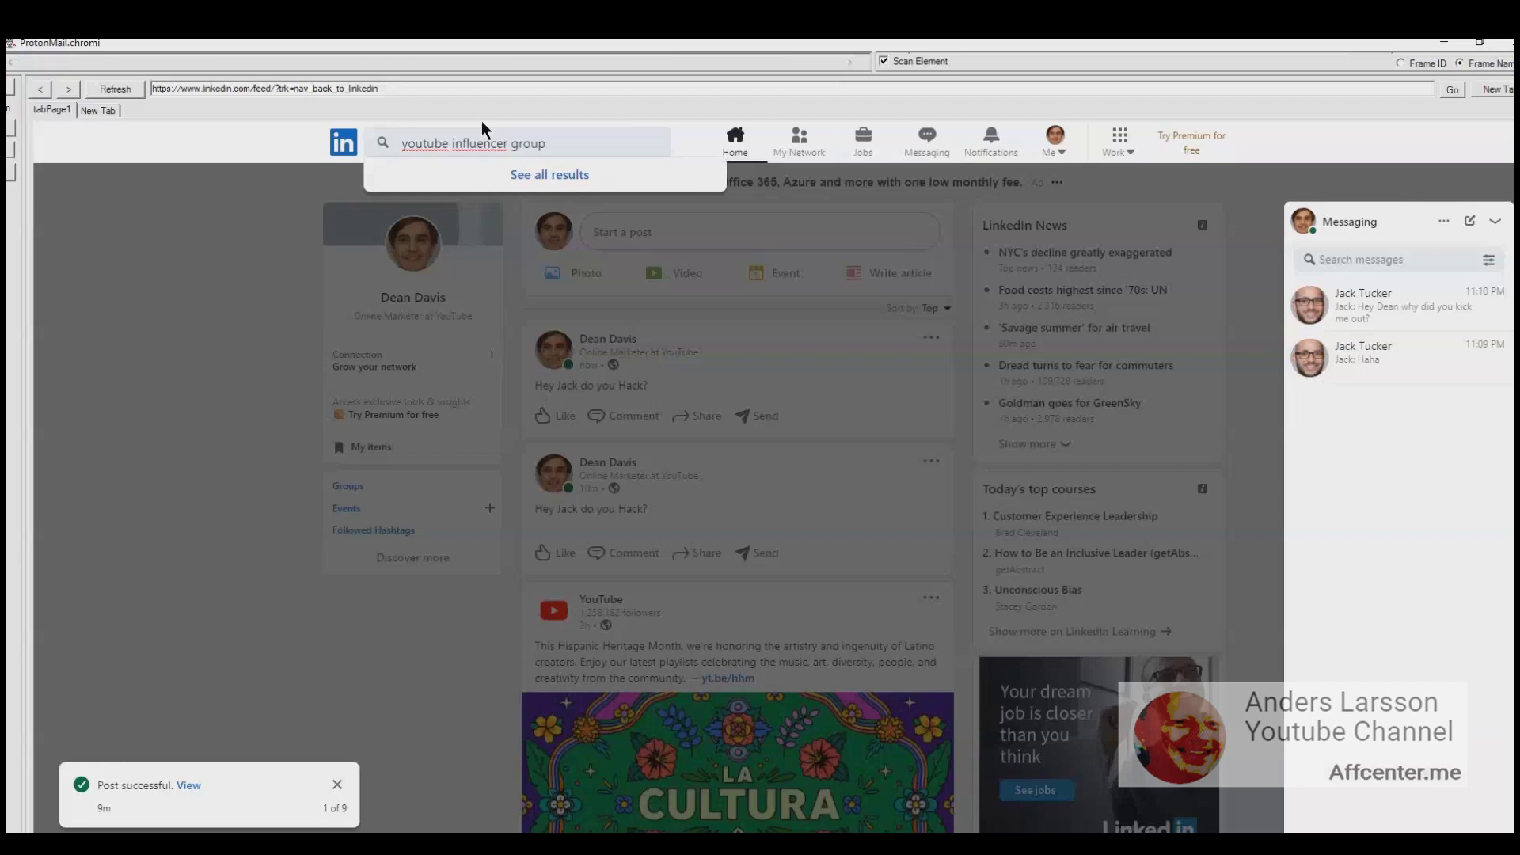
pyautogui.press('Return')
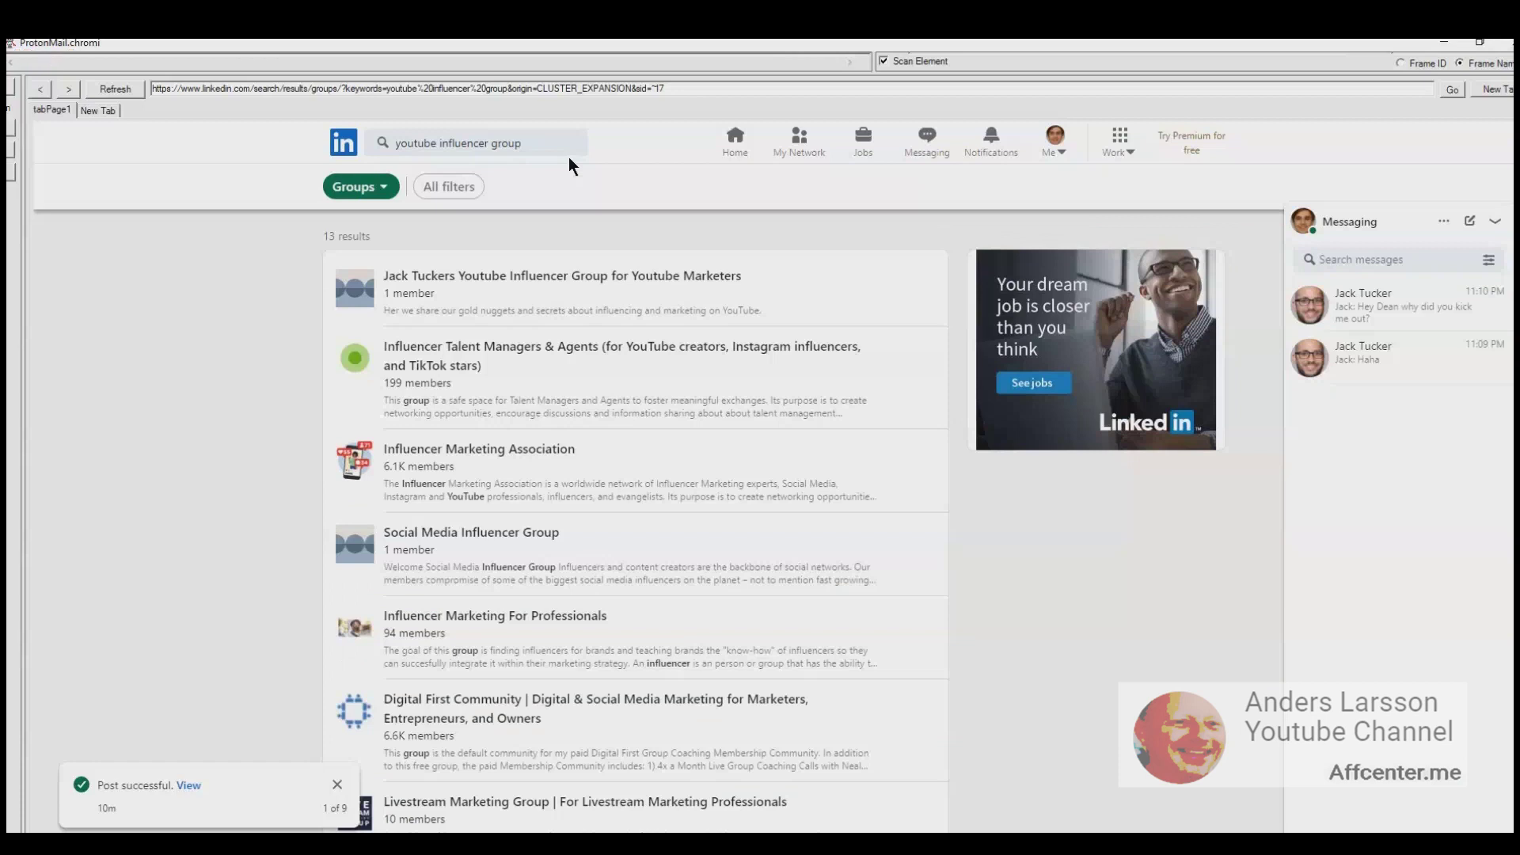
pyautogui.click(512, 276)
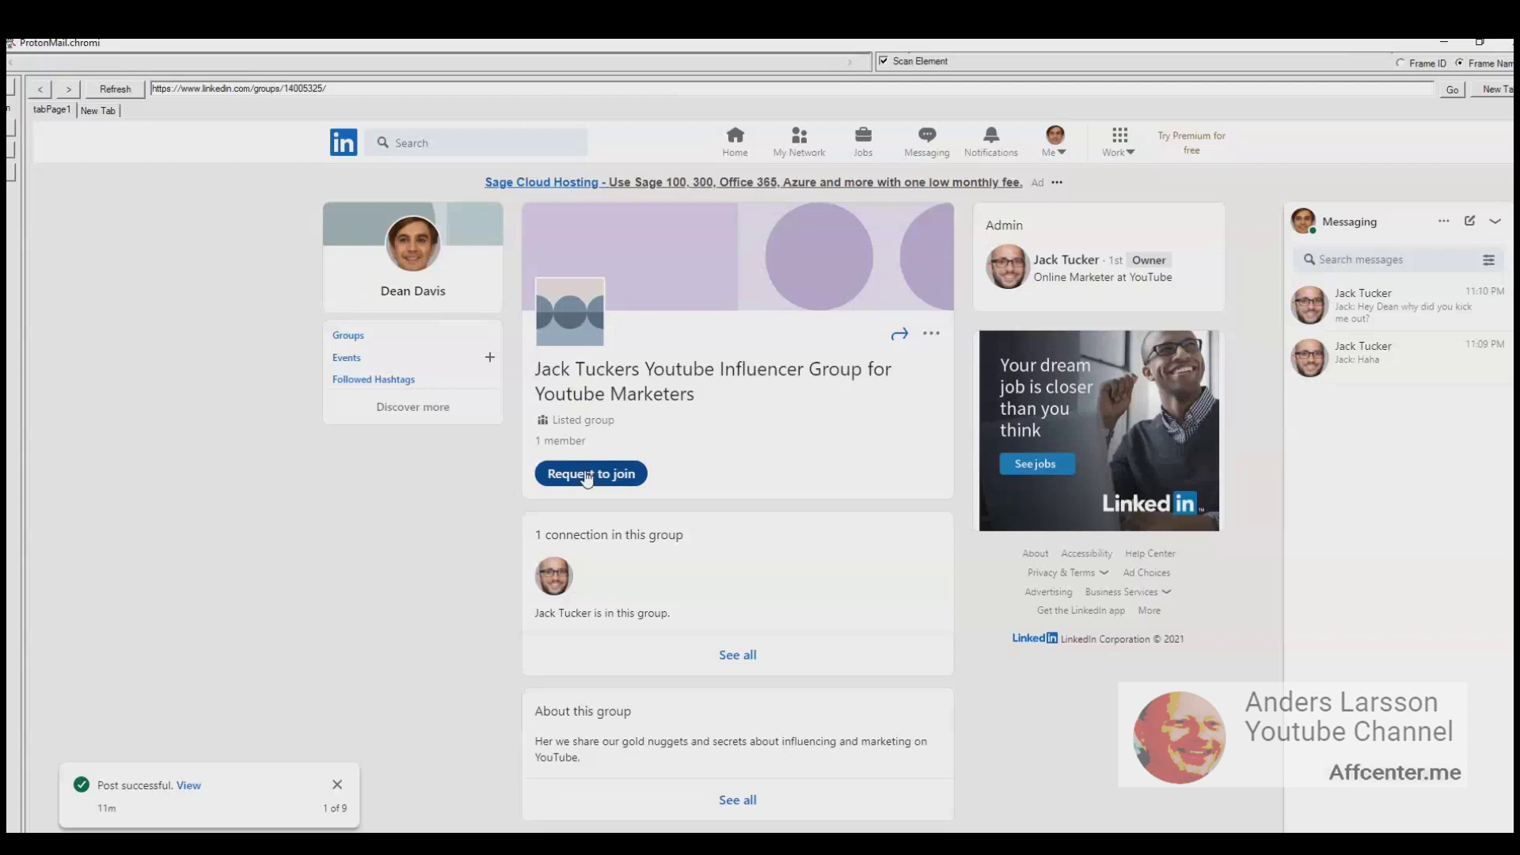
pyautogui.click(587, 479)
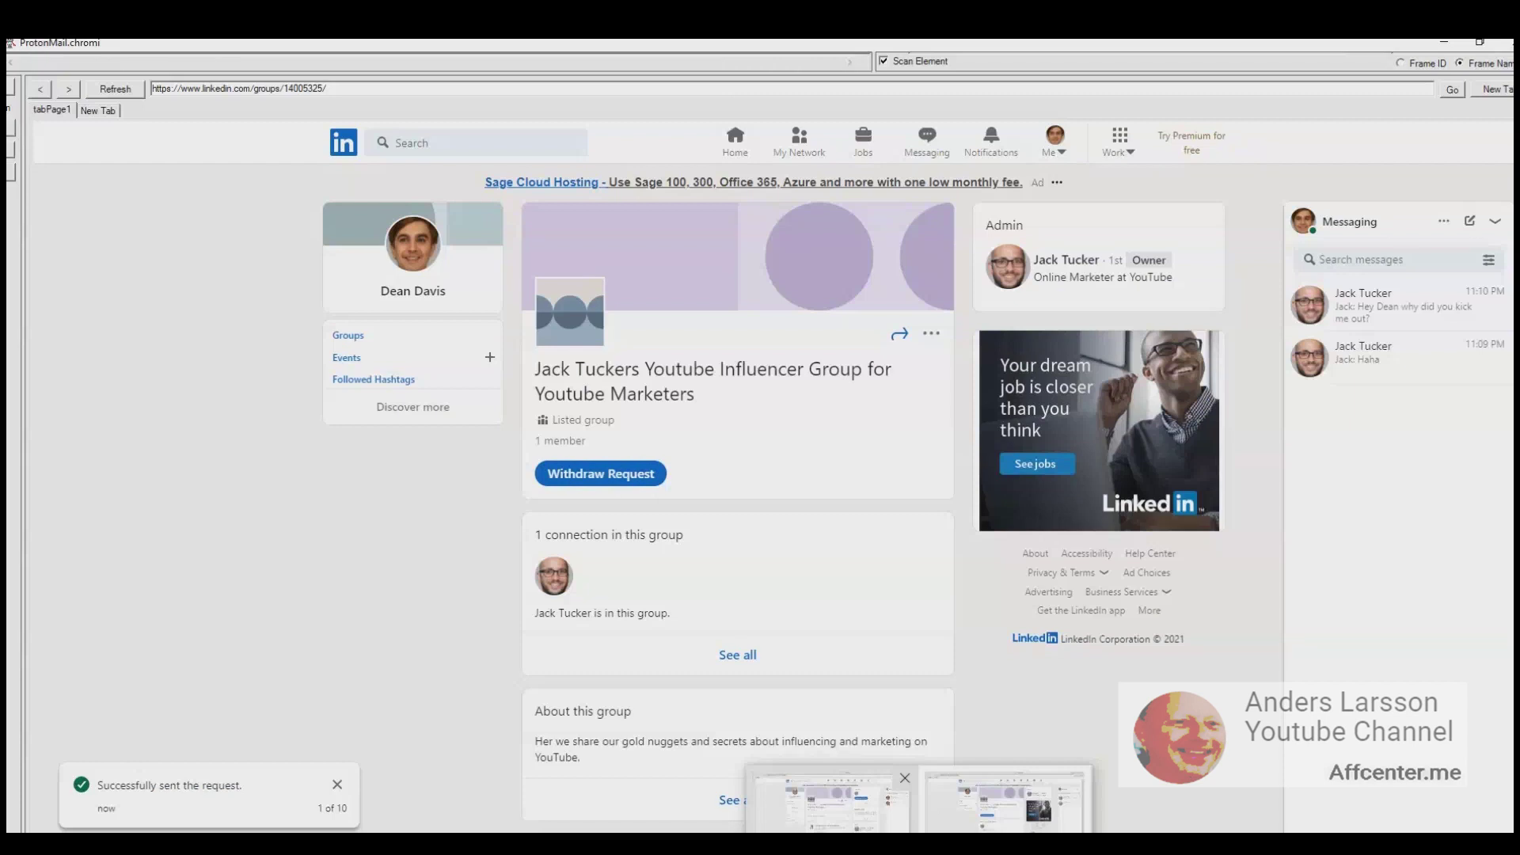
# Step: In the first account, reload the group page, open the requests to join and approve the selected requester
pyautogui.click(1005, 801)
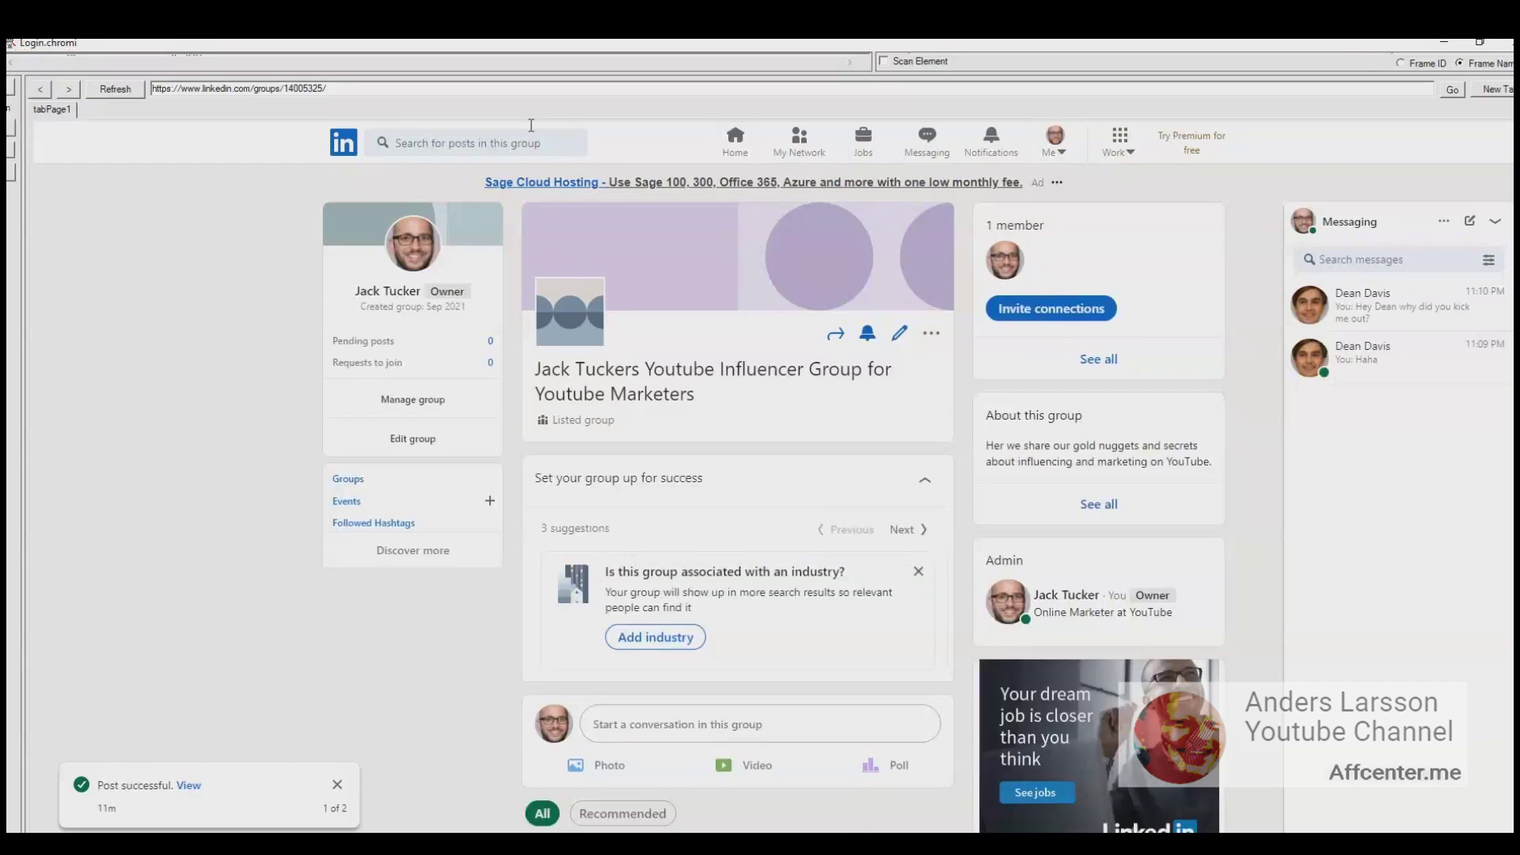
pyautogui.press('Return')
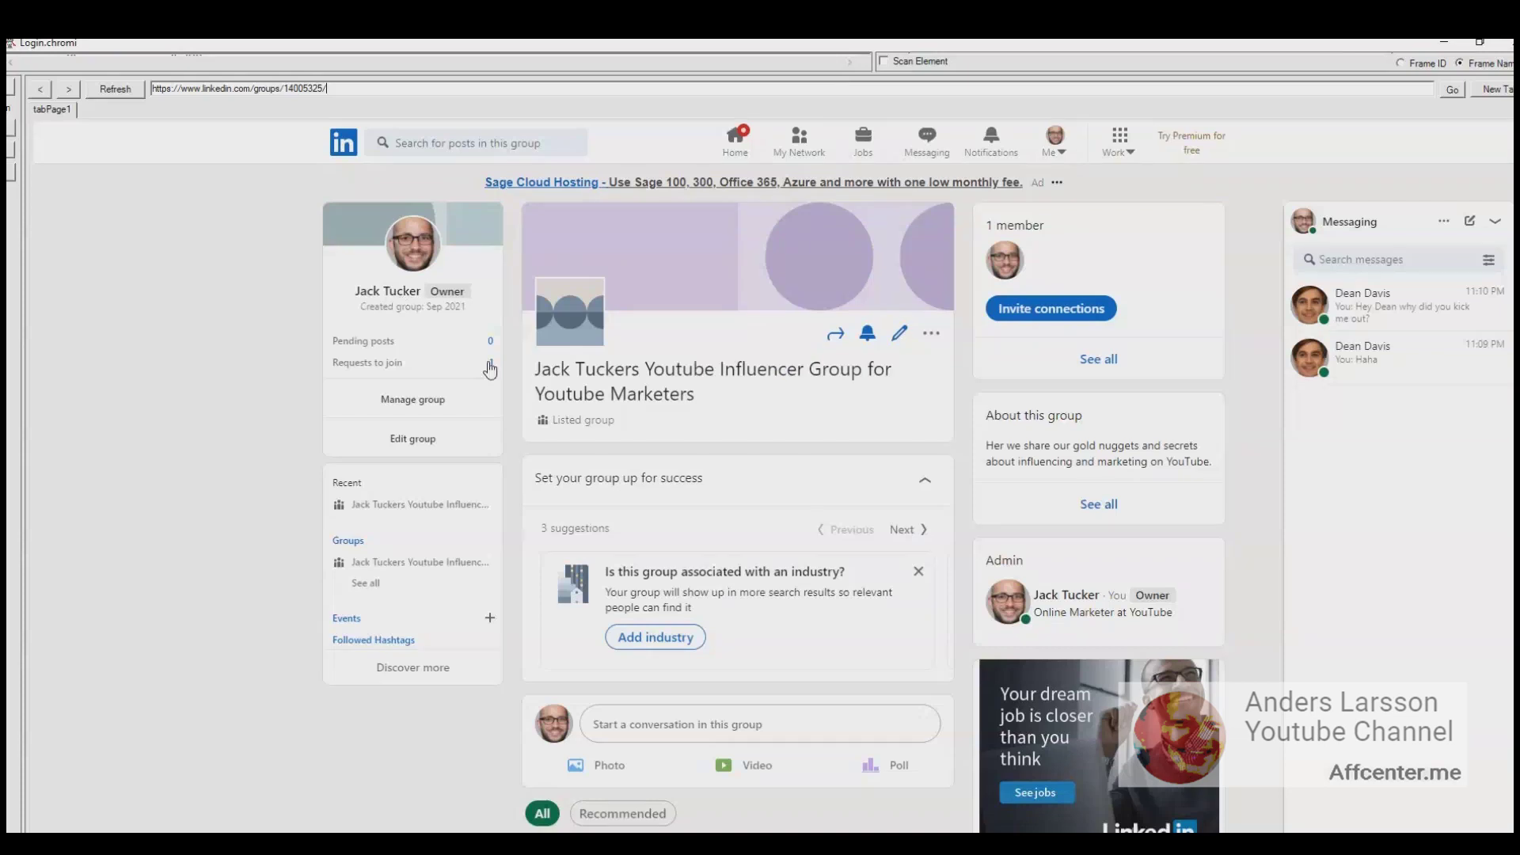
pyautogui.click(490, 368)
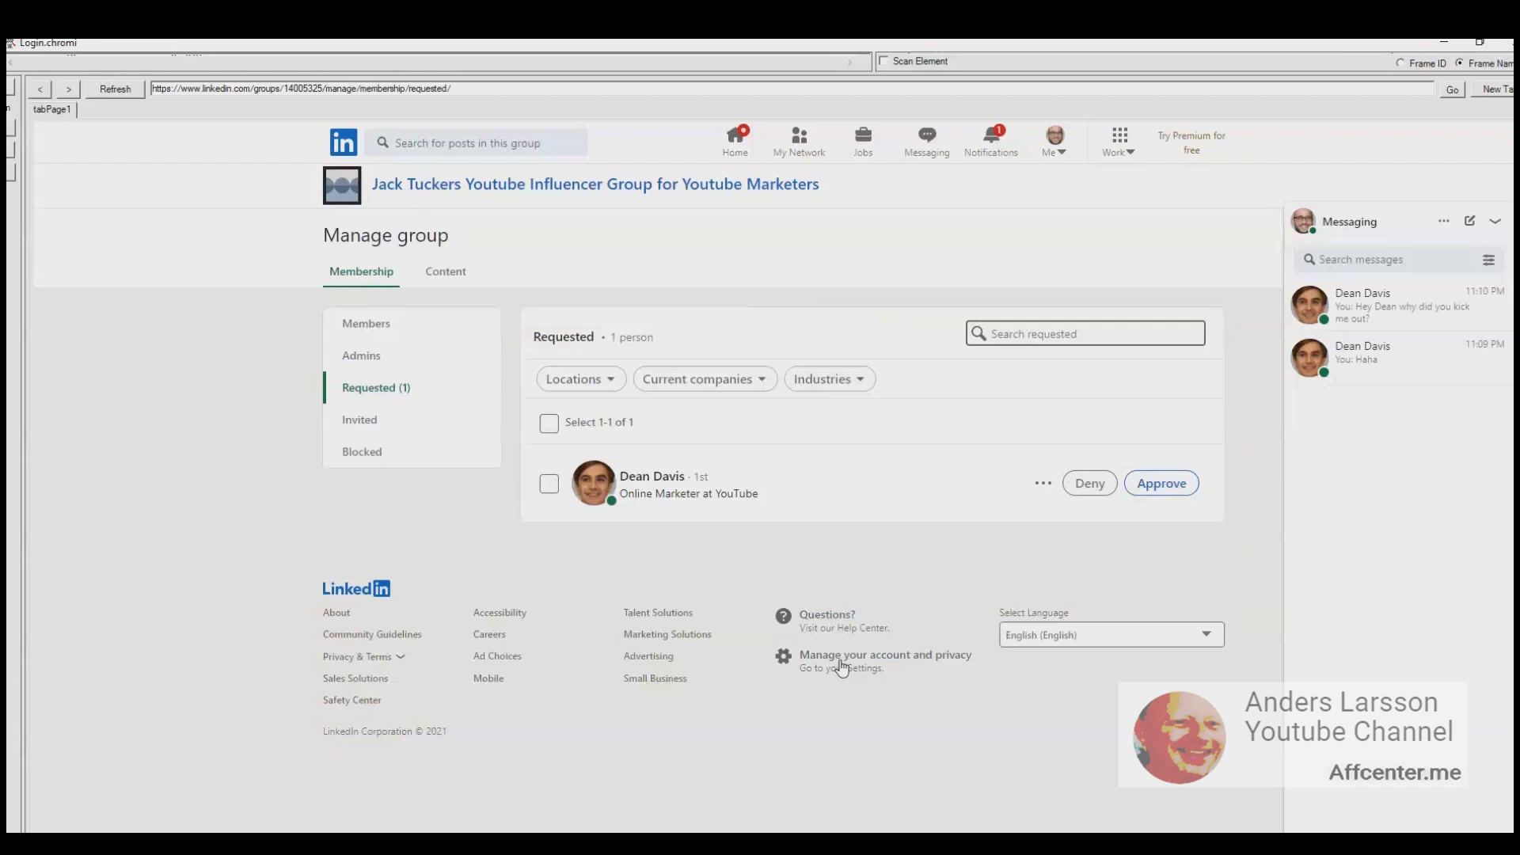
pyautogui.click(549, 424)
pyautogui.click(1042, 484)
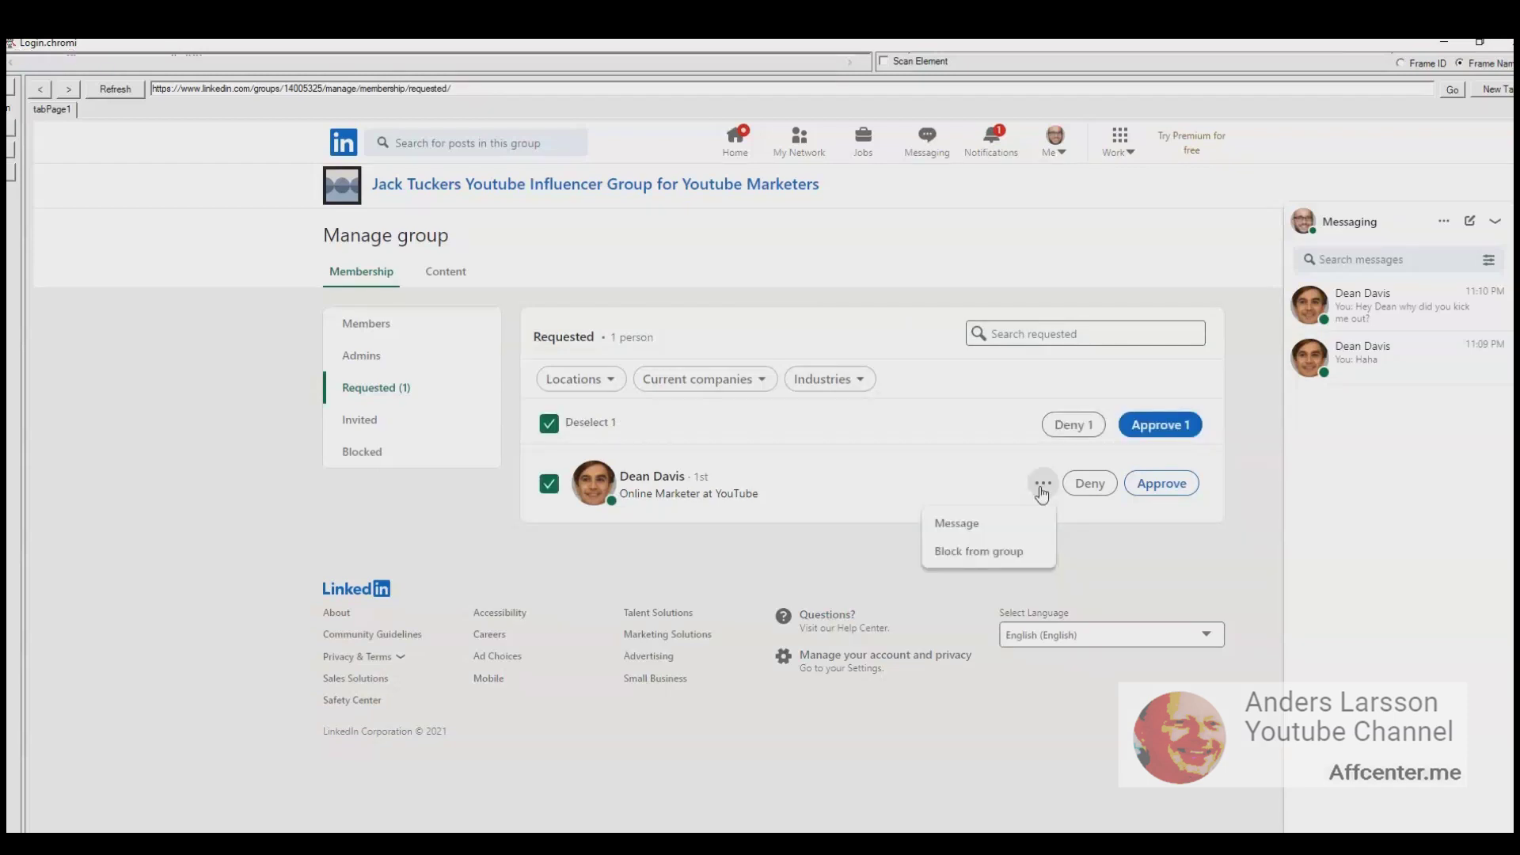
pyautogui.click(1176, 434)
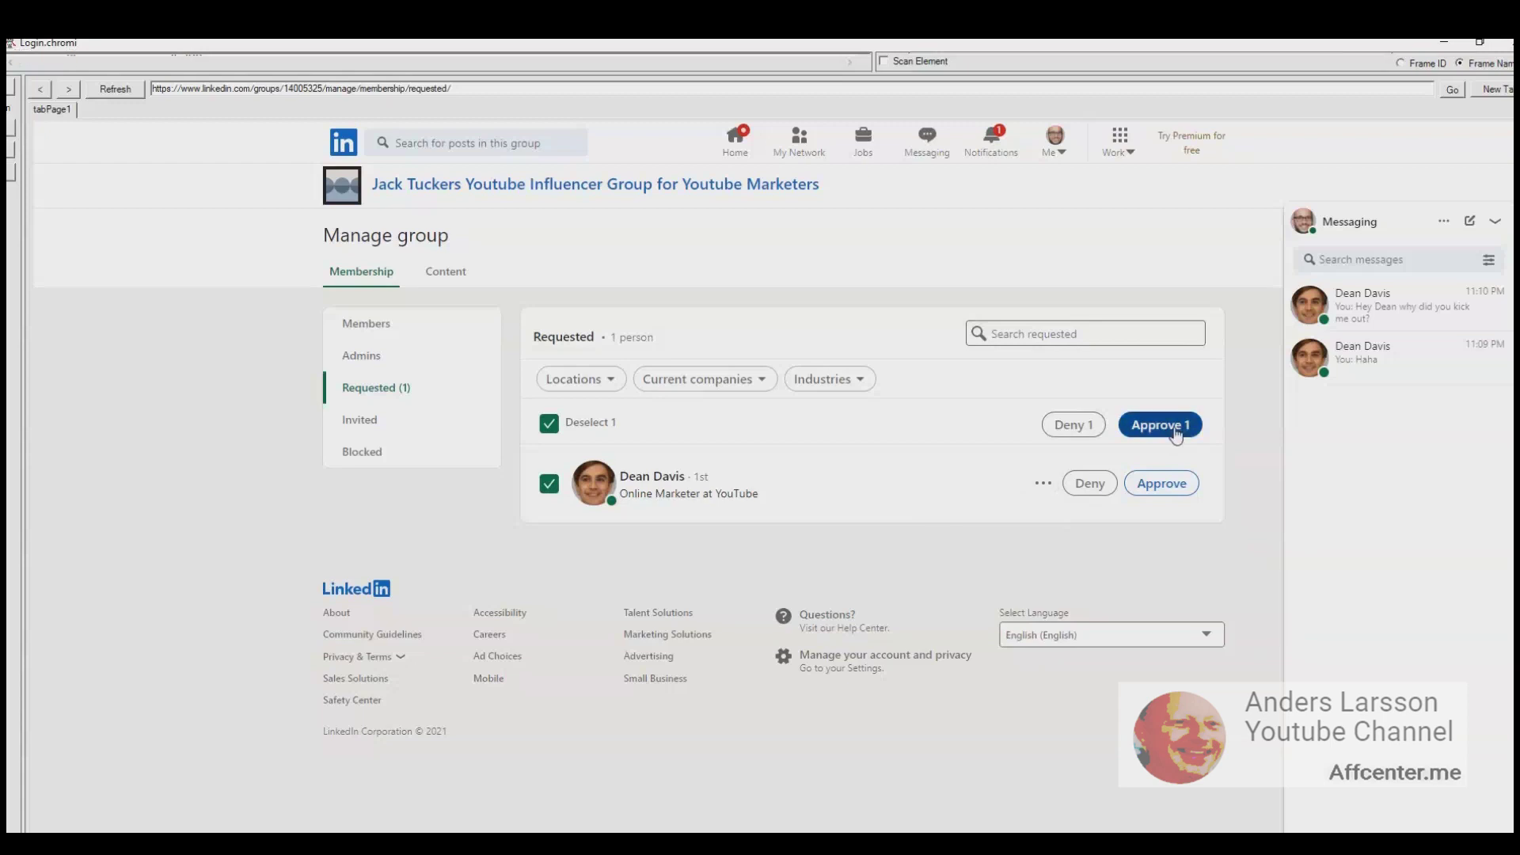
pyautogui.click(1175, 432)
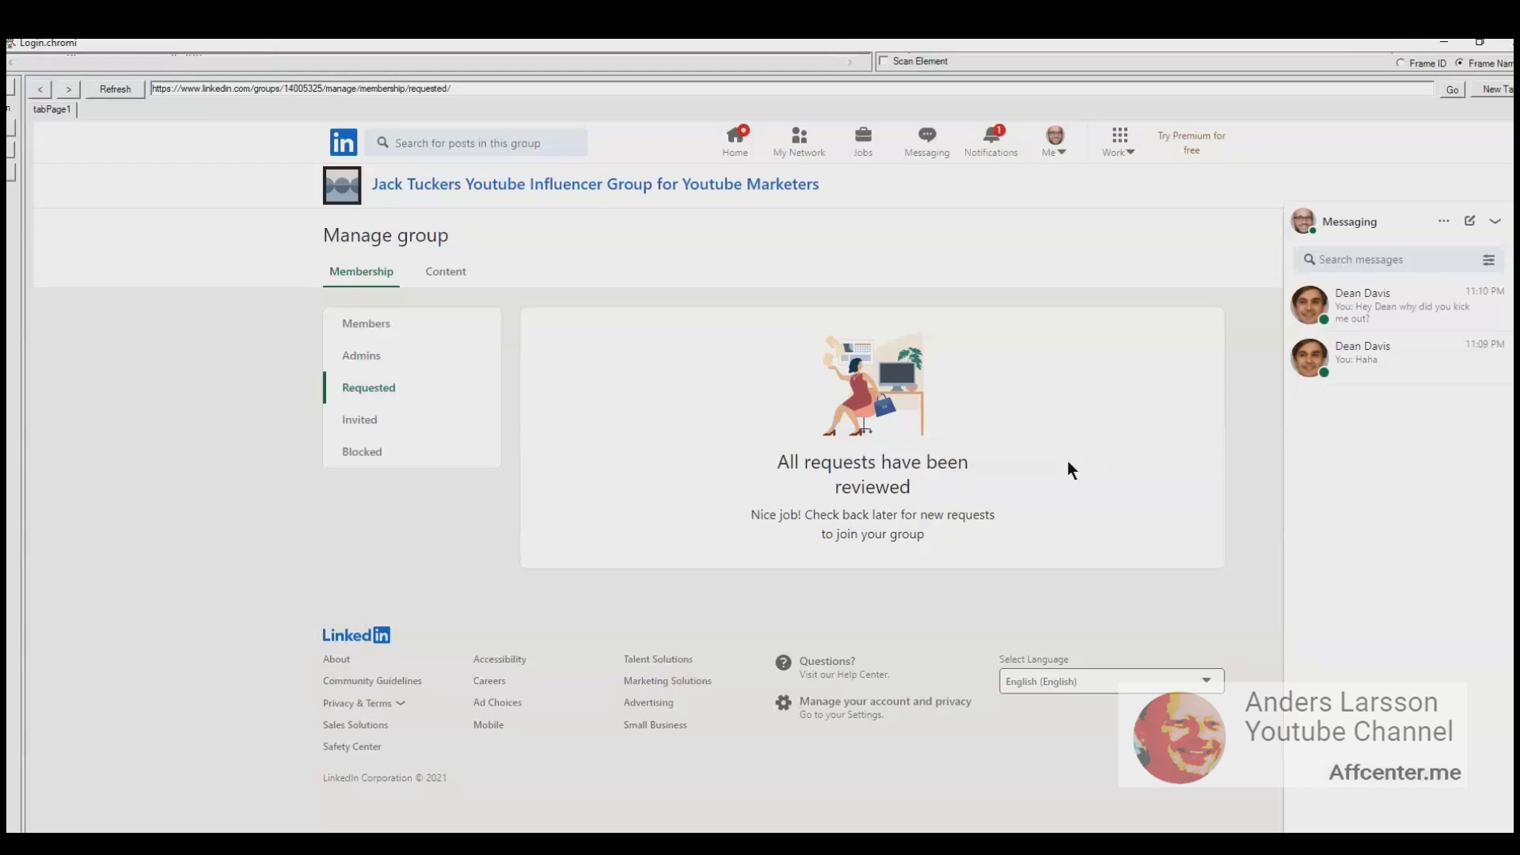
# Step: Review the join request notification, the group's member list and its pending posts, and return to the group page
pyautogui.click(992, 143)
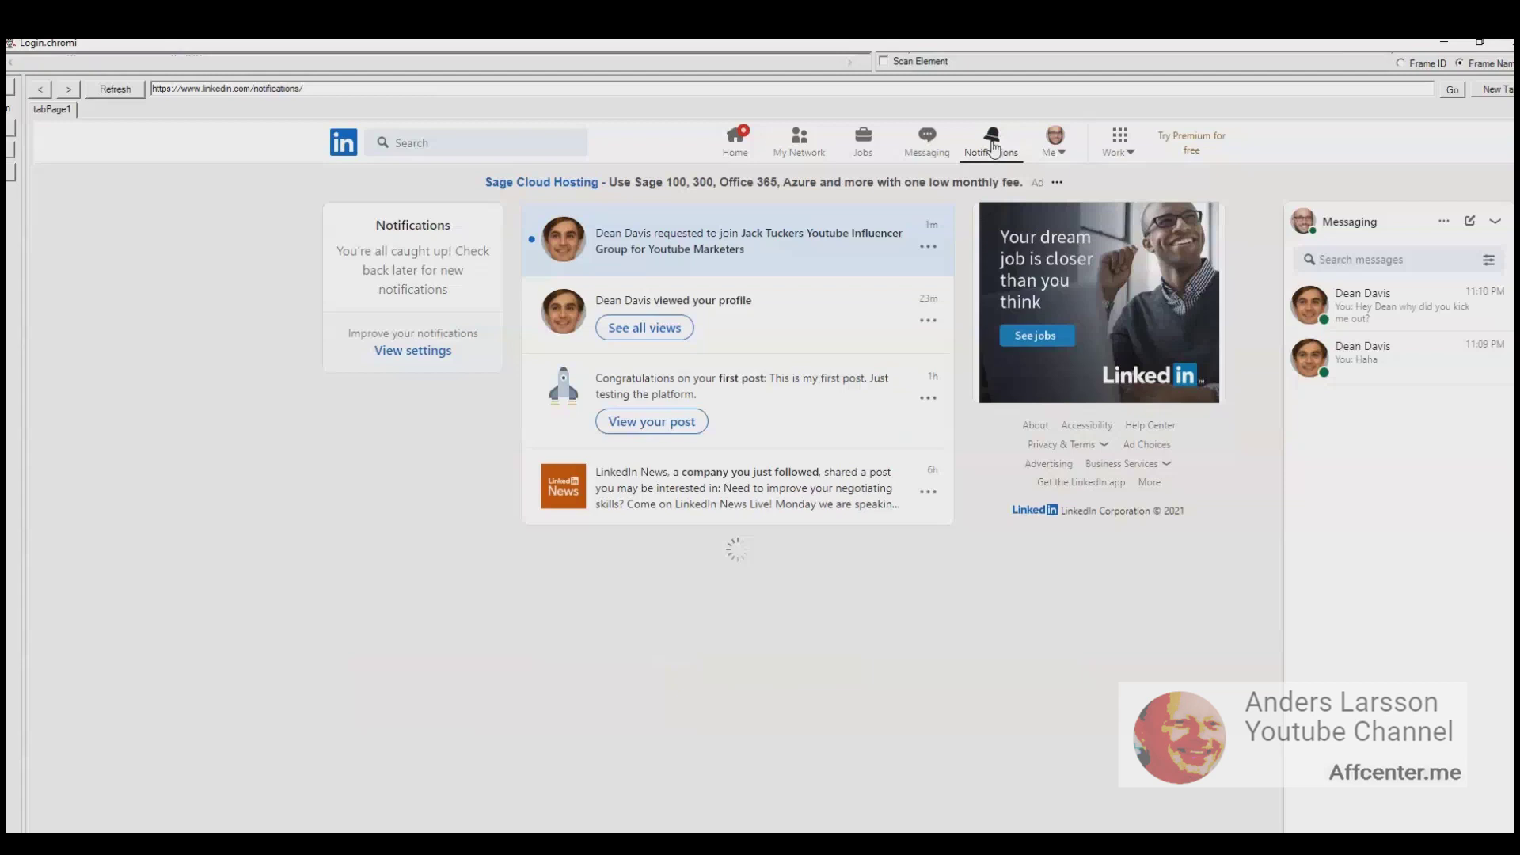
pyautogui.click(586, 261)
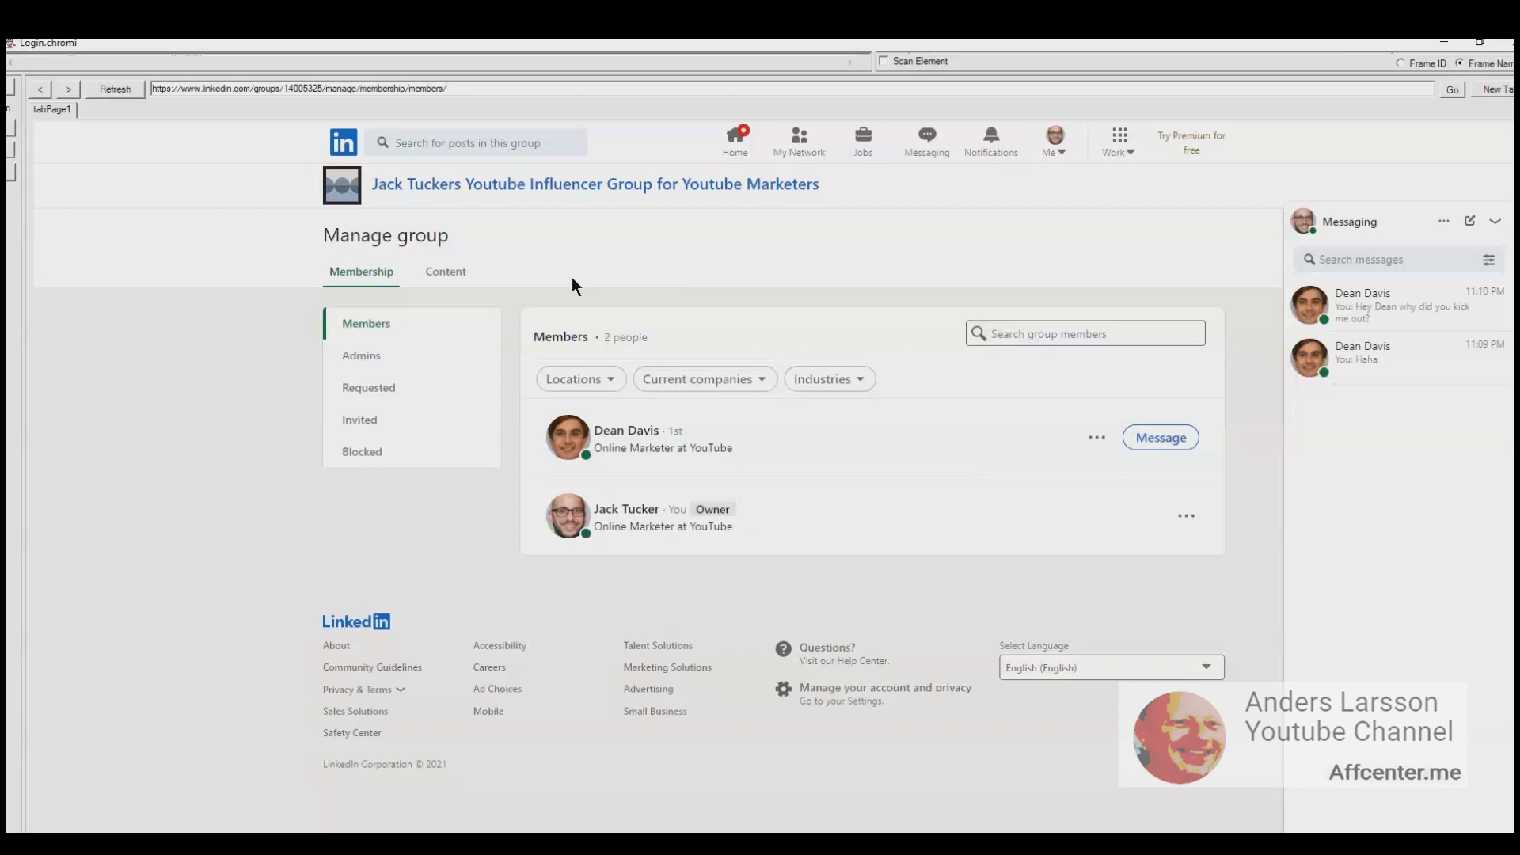
pyautogui.click(446, 271)
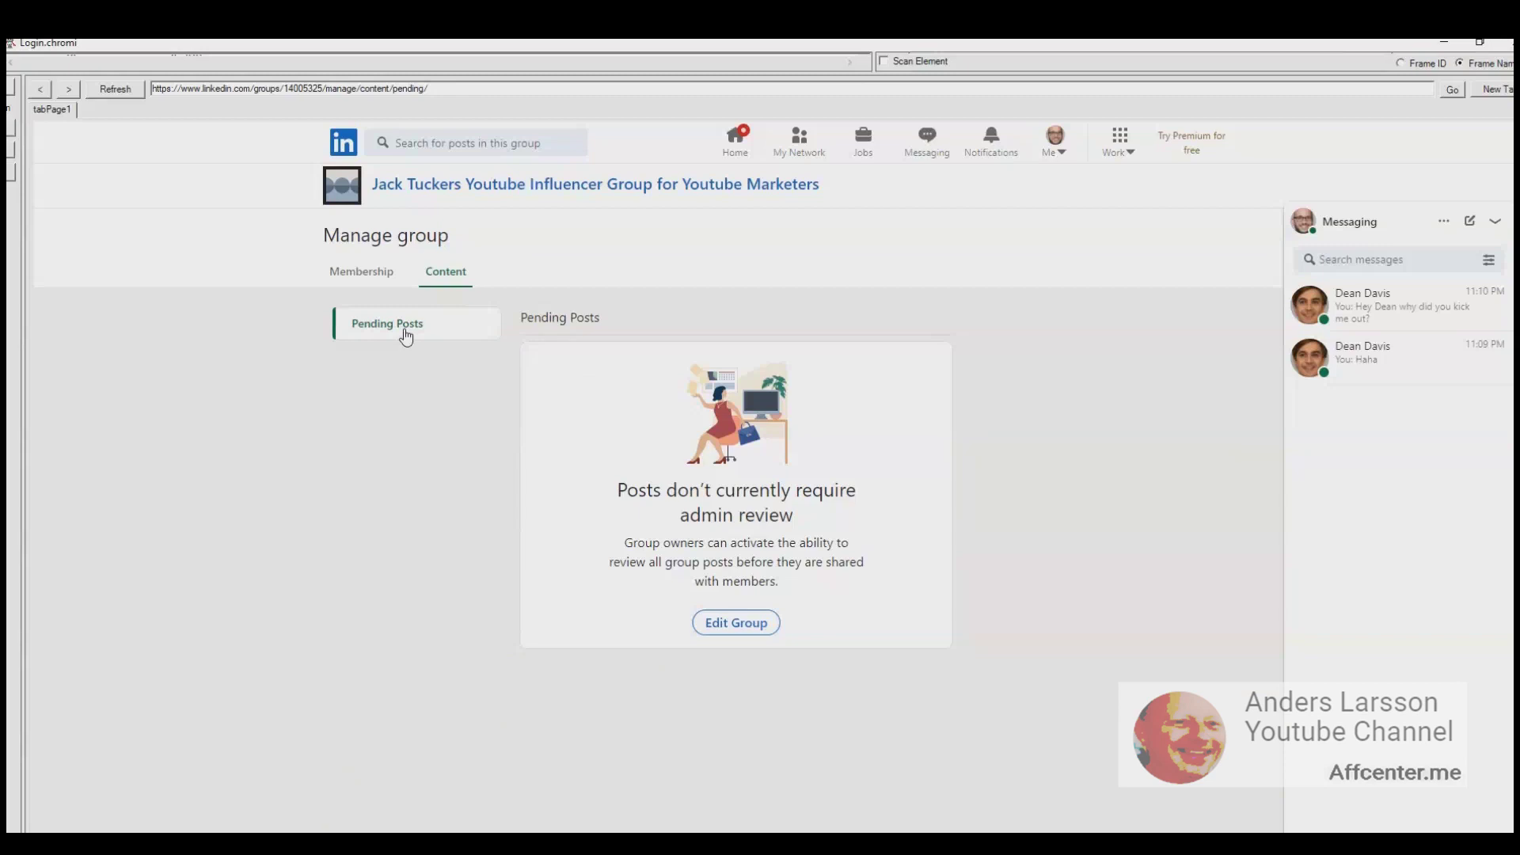
pyautogui.click(476, 190)
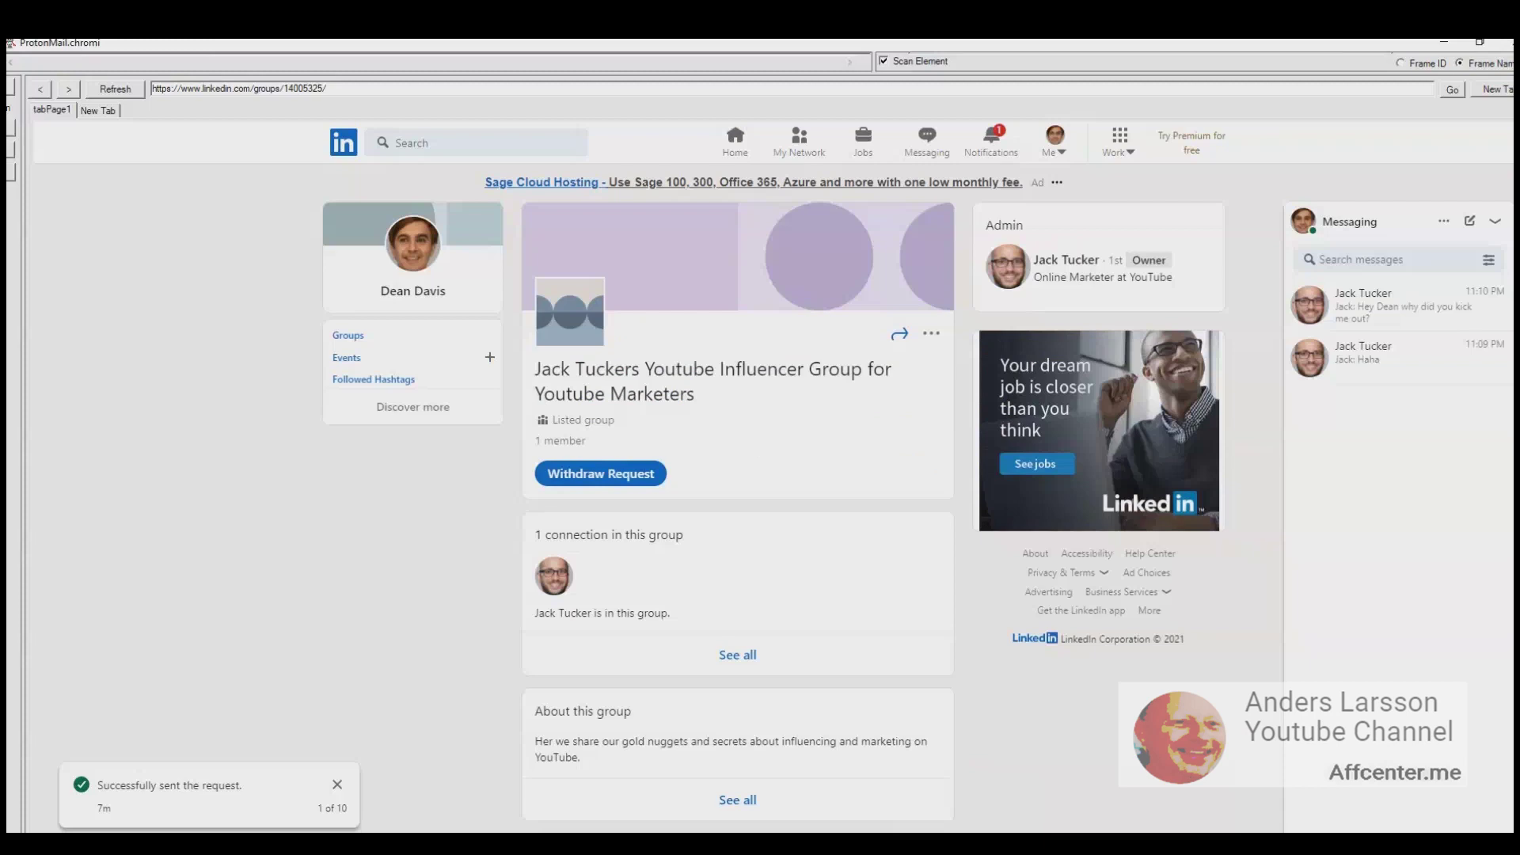
# Step: In the second account, open the group welcome notification, and load the group's address in a separate incognito browser tab
pyautogui.click(991, 148)
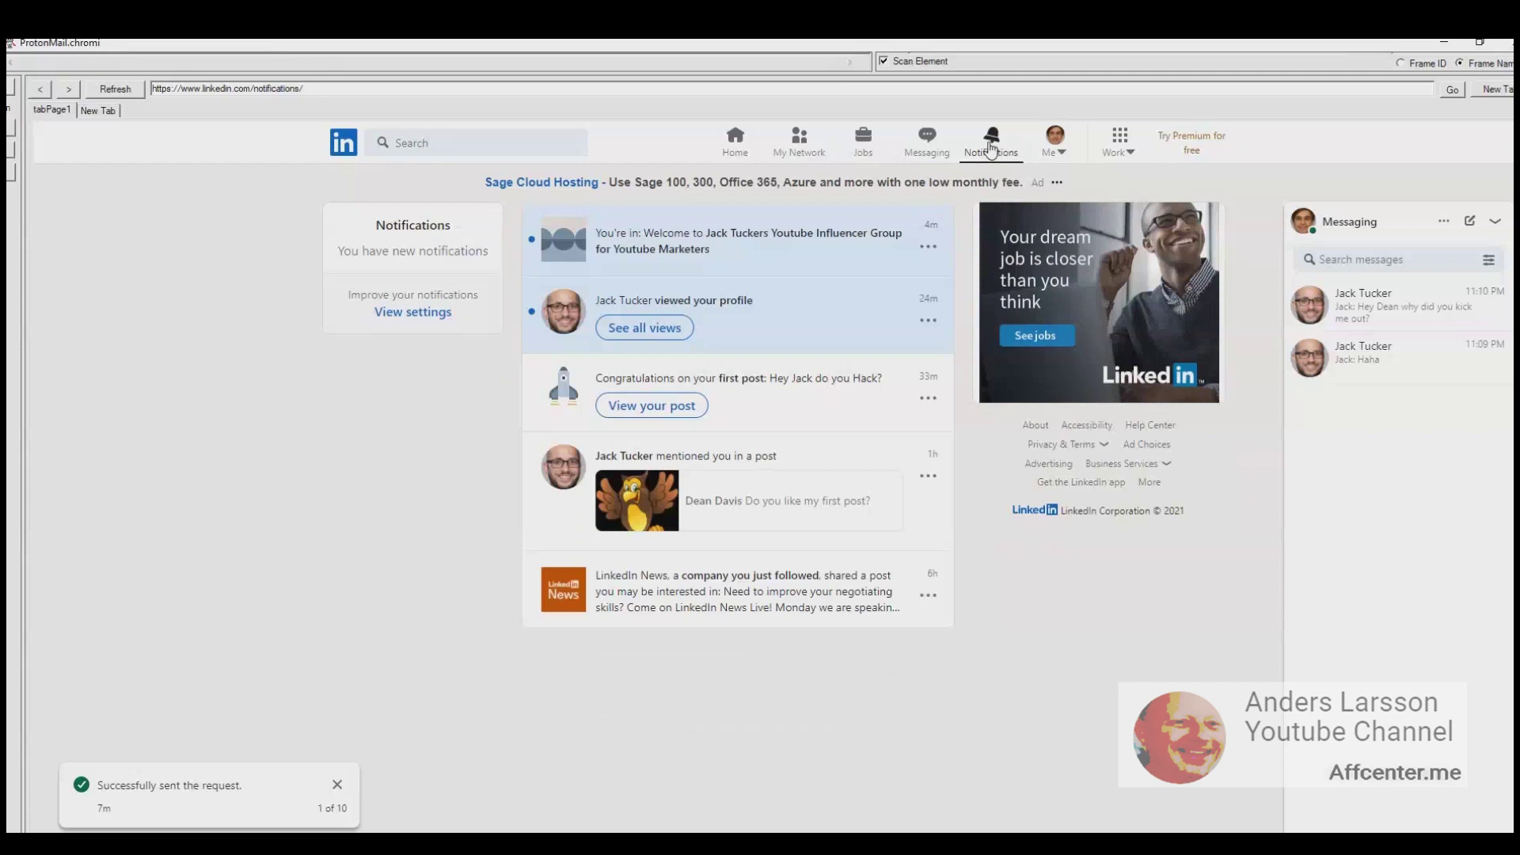
pyautogui.click(616, 242)
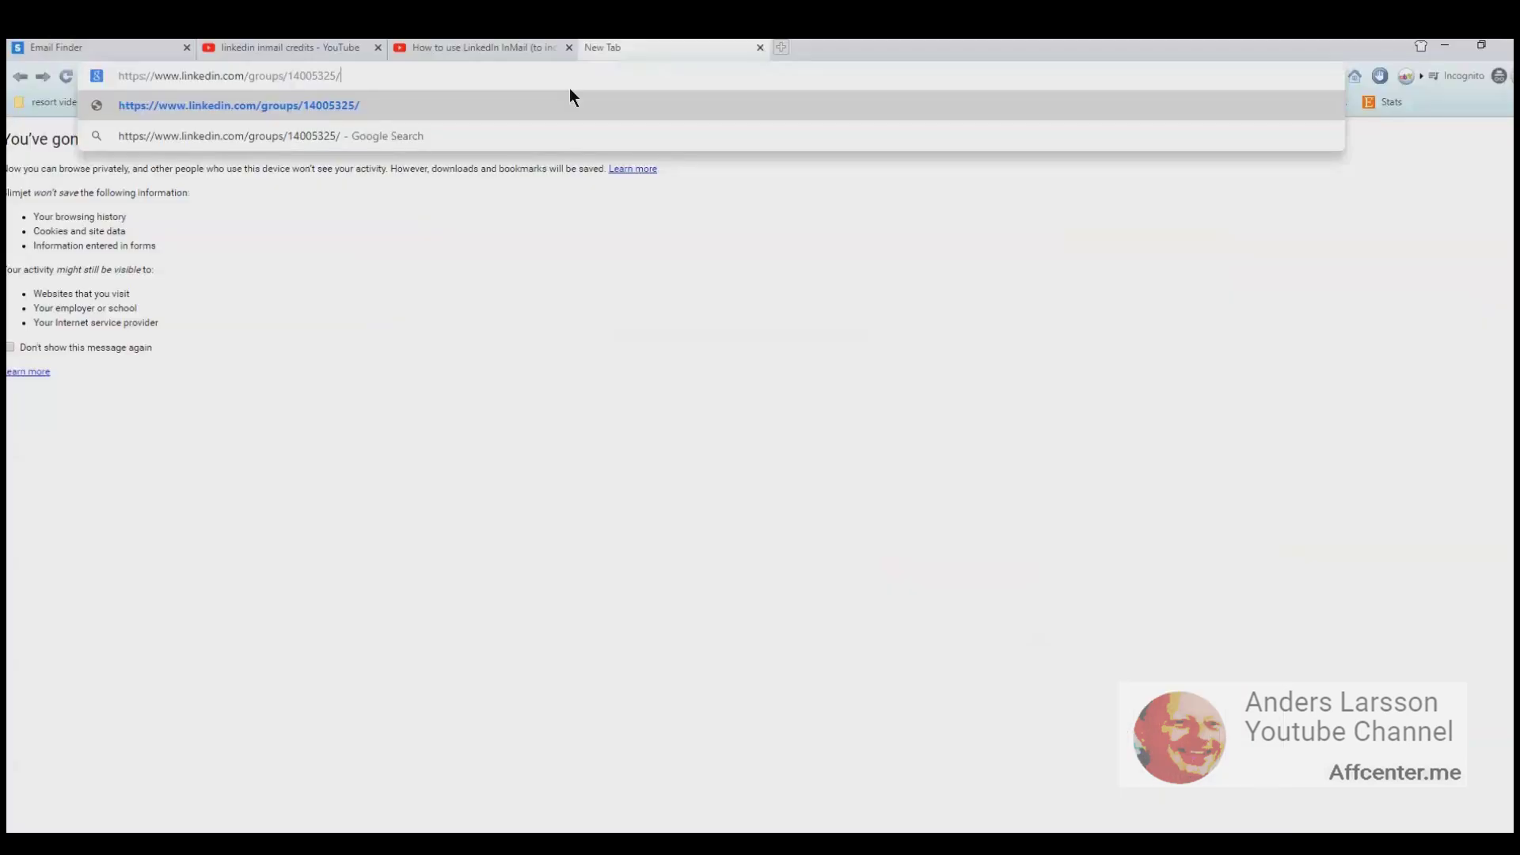
pyautogui.press('Return')
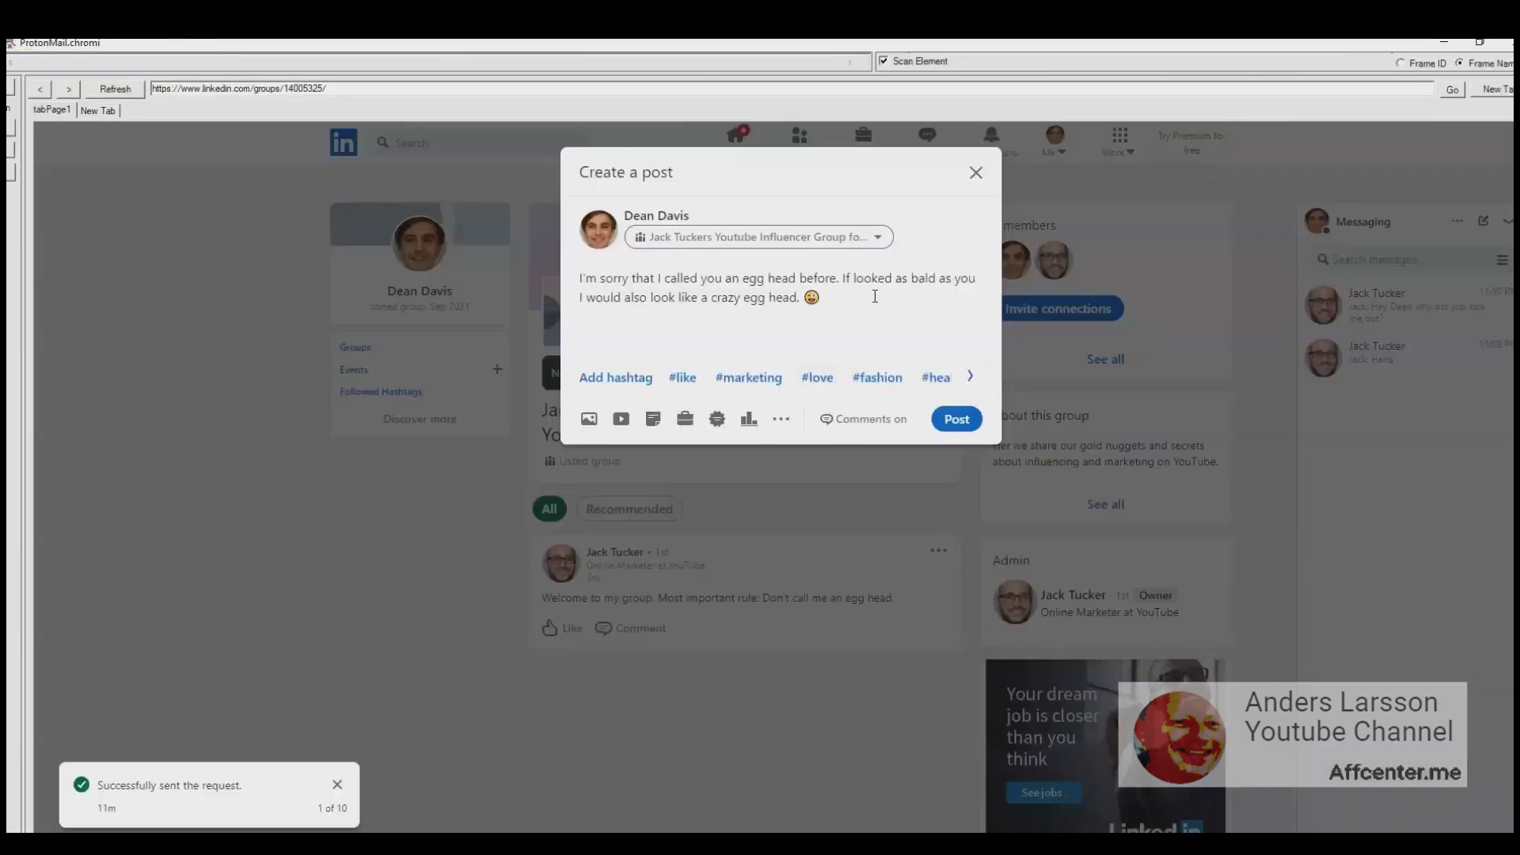
# Step: In the group, publish the egg head apology from the second account and comment "I would love to sniff your hair one day" from the first
pyautogui.write('I')
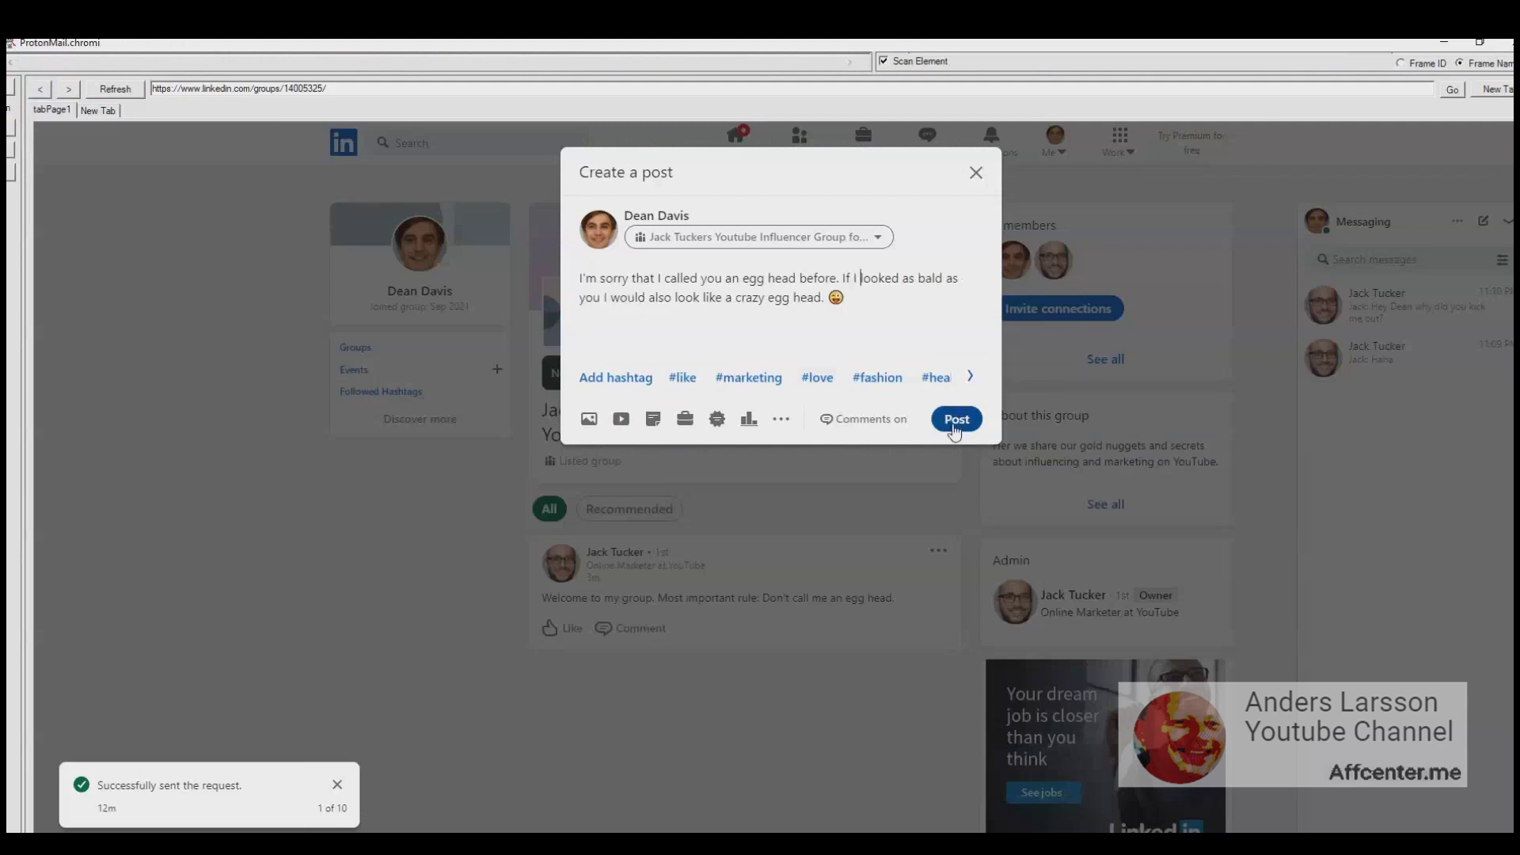
pyautogui.click(955, 420)
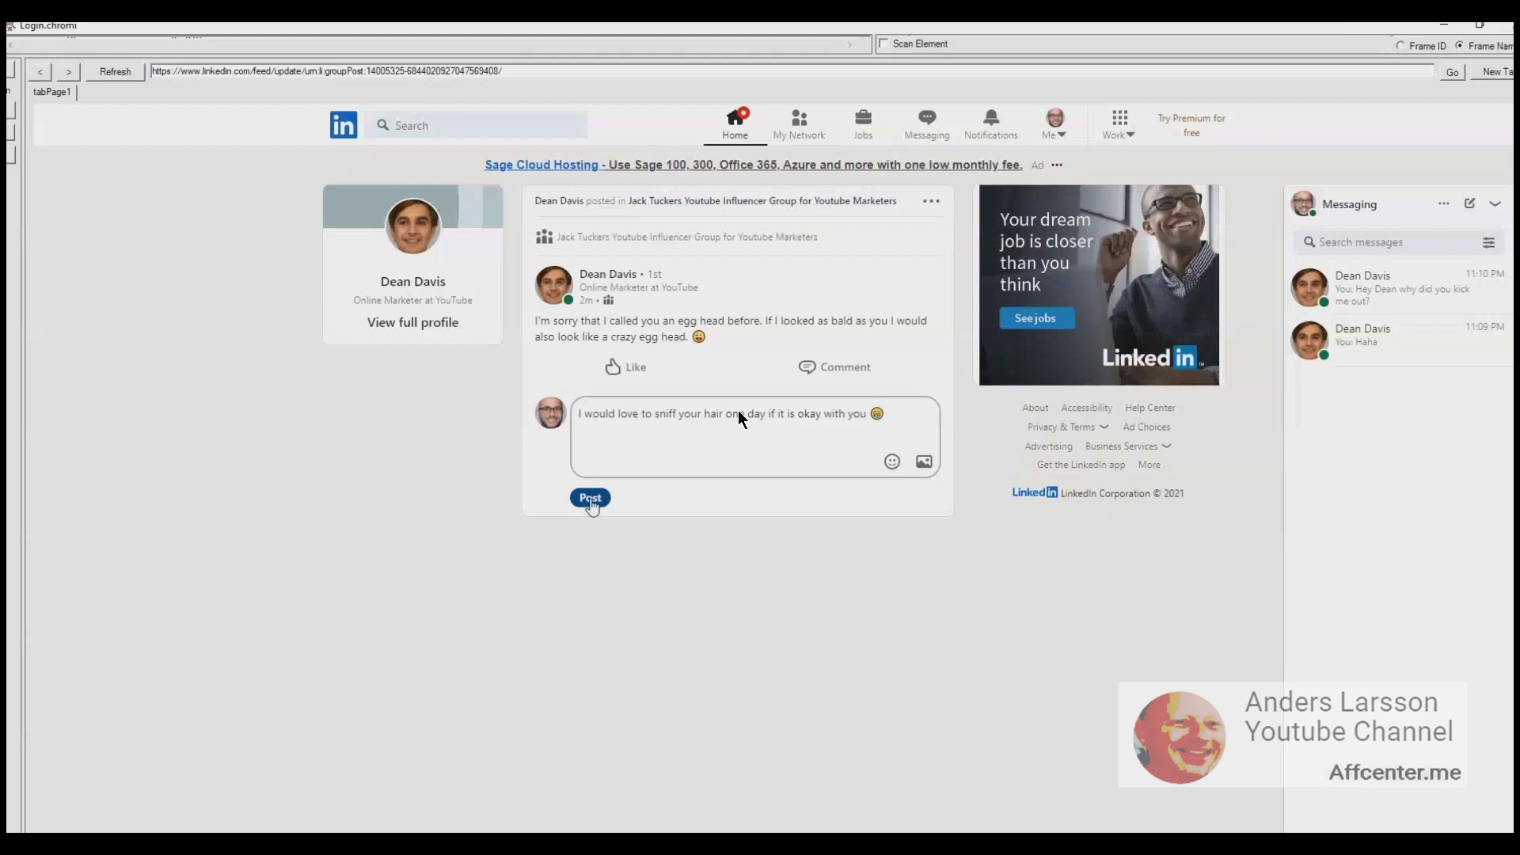
pyautogui.click(590, 498)
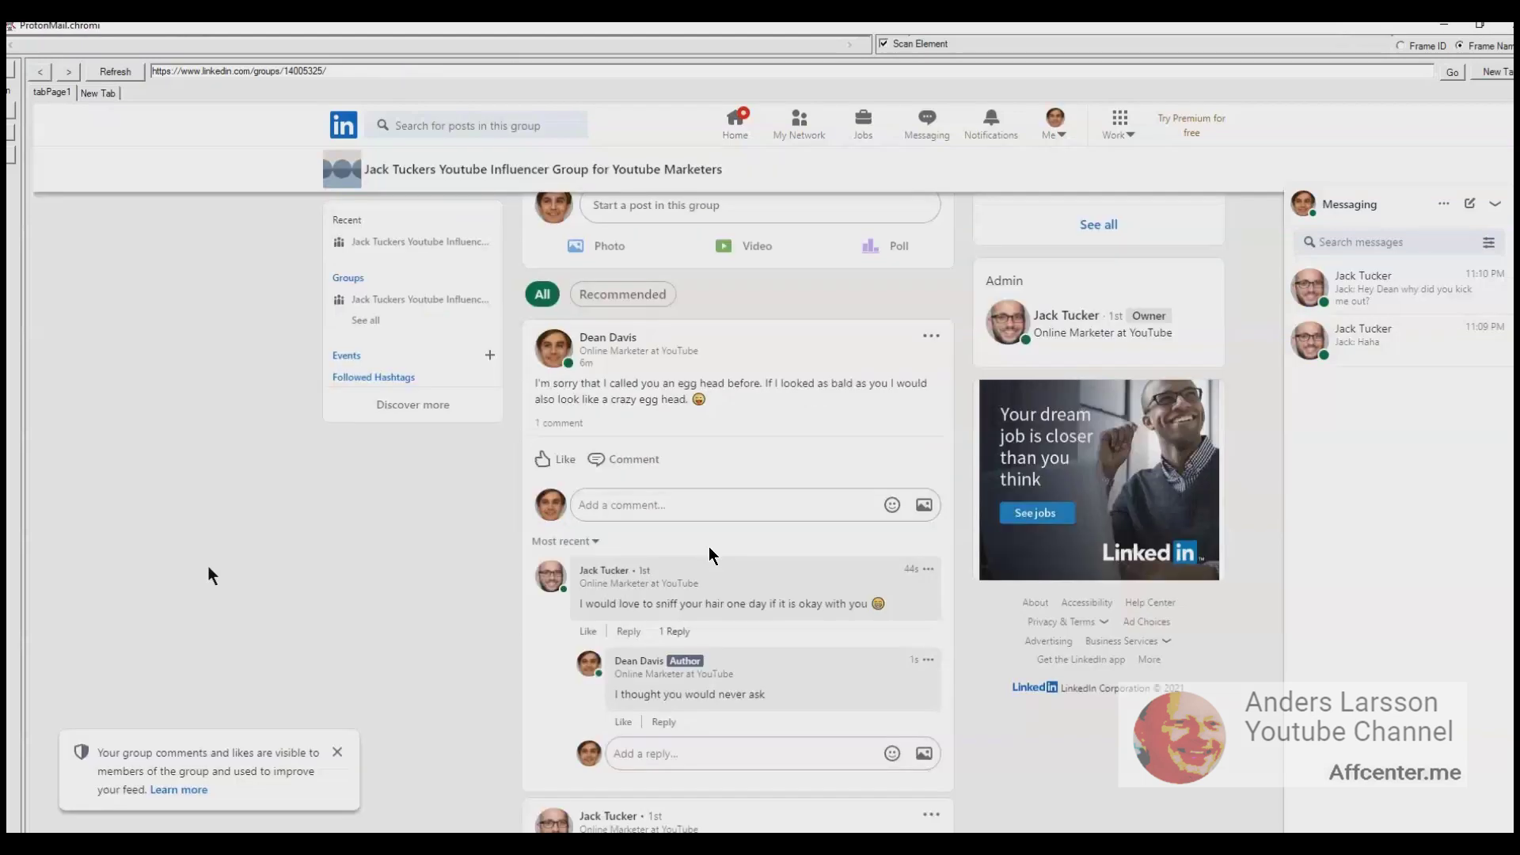
# Step: In the second account, search all of LinkedIn for "youtube influencer group" and open the Influencer Marketing Association from the group results
pyautogui.scroll(3, 207, 564)
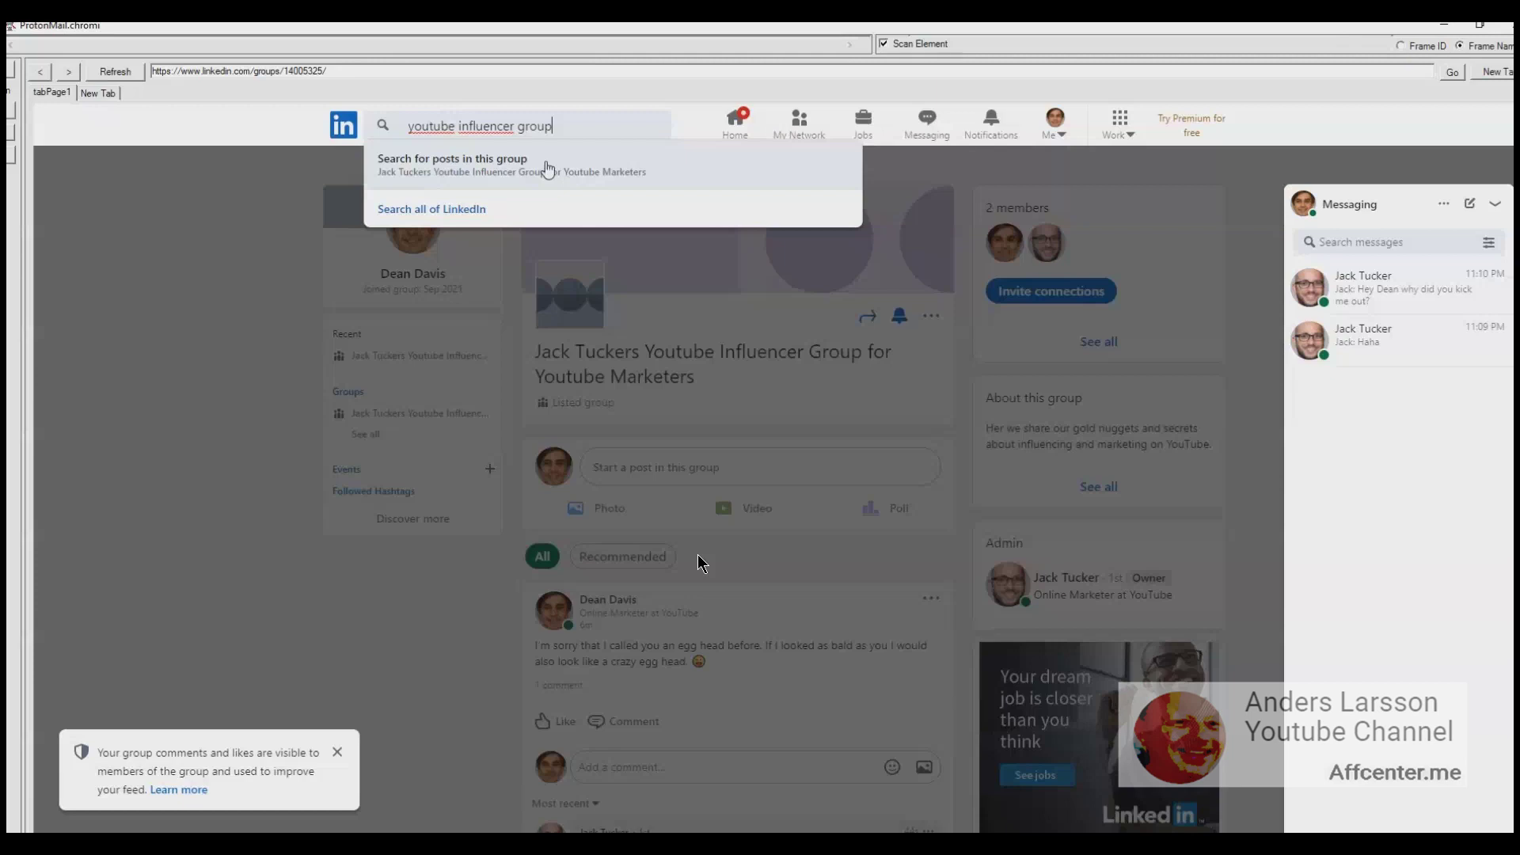
pyautogui.press('Return')
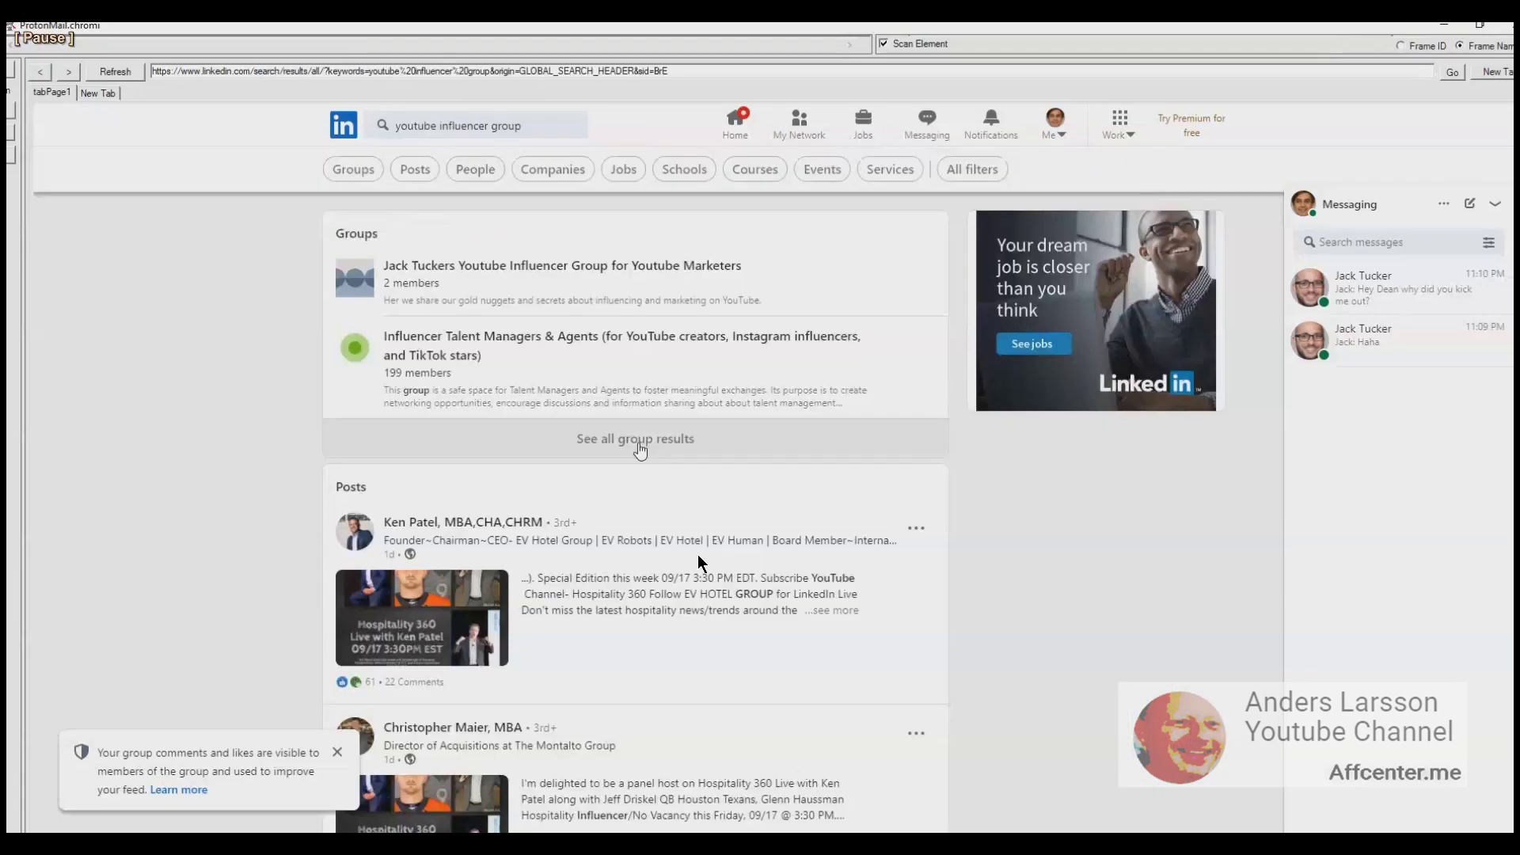
pyautogui.click(641, 448)
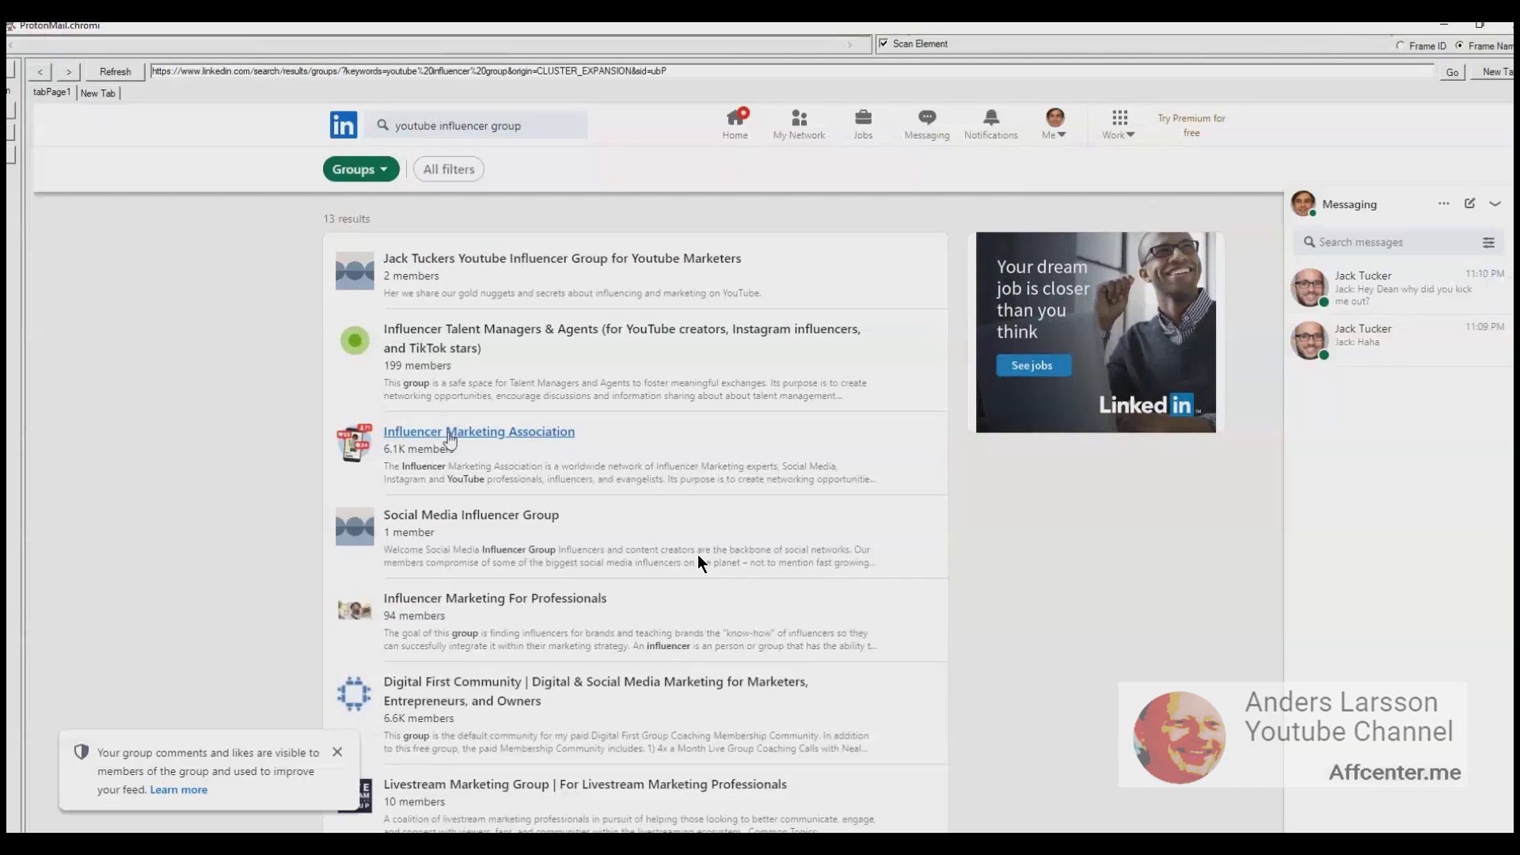
pyautogui.click(449, 434)
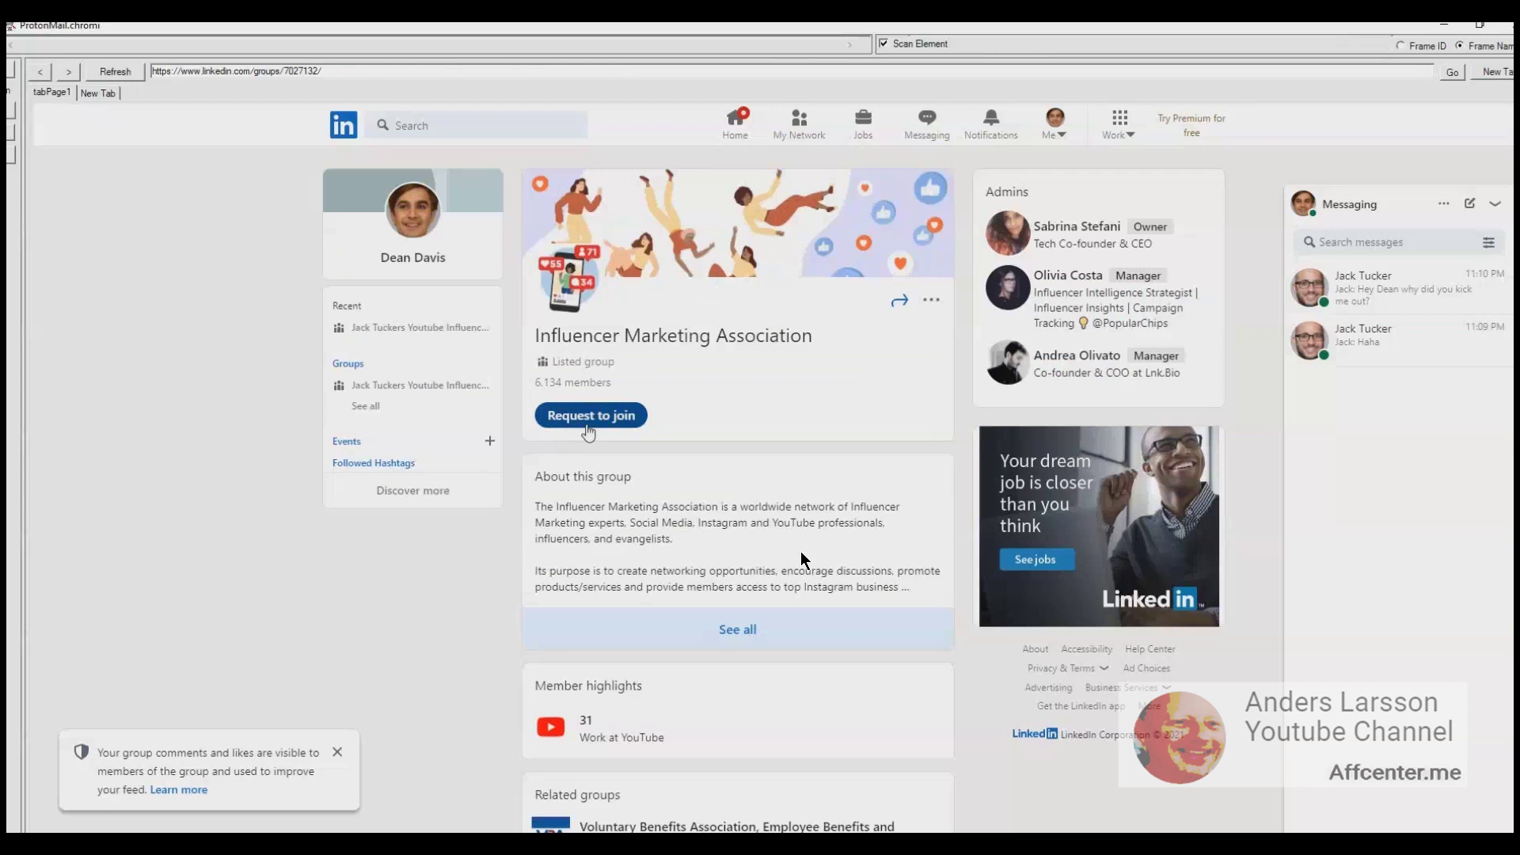
# Step: Request to join the Influencer Marketing Association group from the second account
pyautogui.click(586, 425)
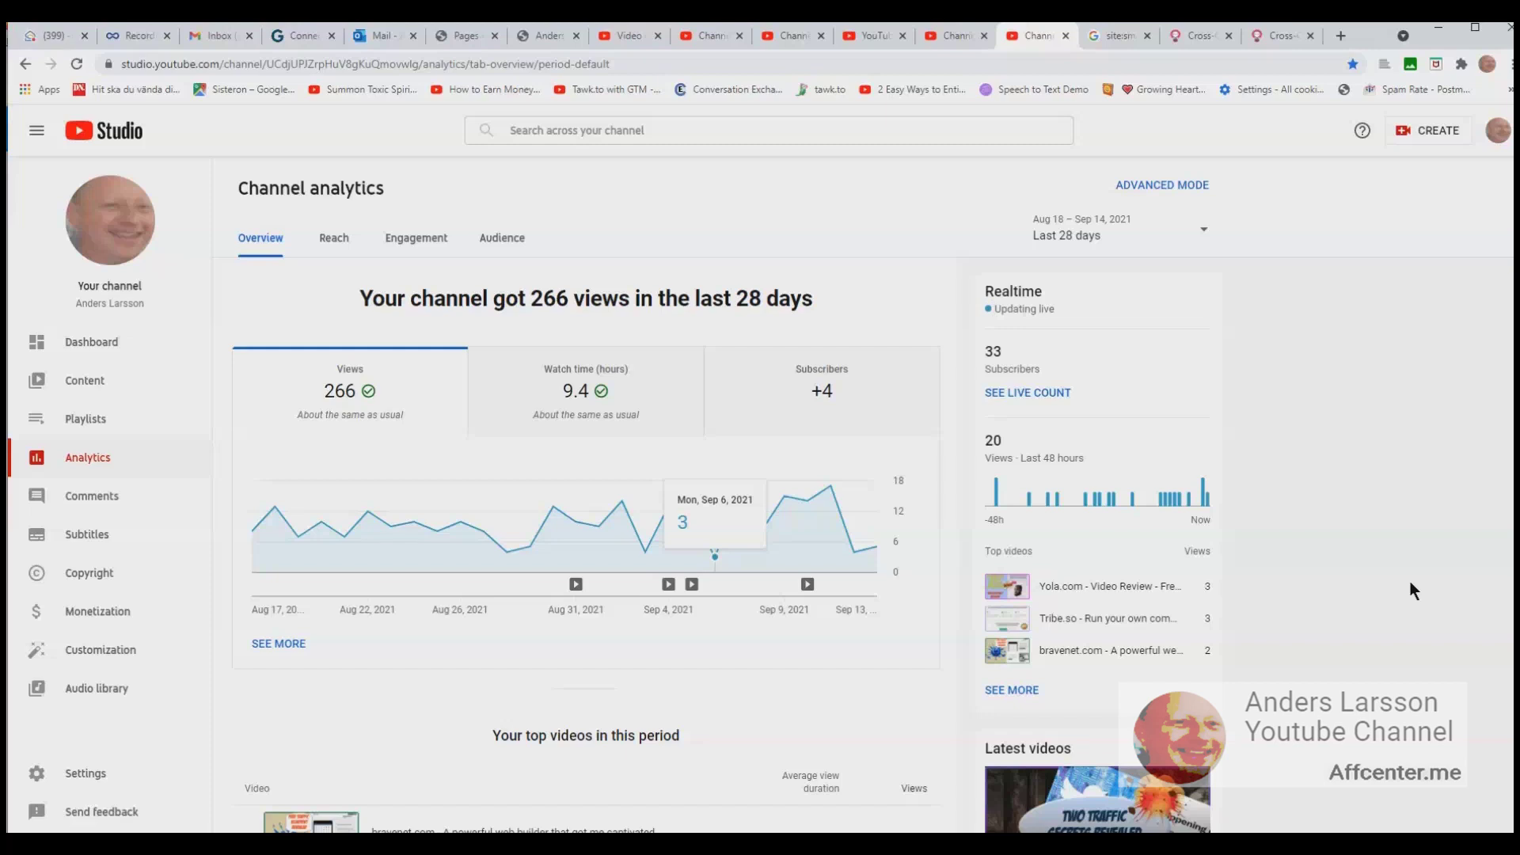
# Step: In YouTube Studio, switch from the channel analytics to the list of uploaded videos to examine their titles and views
pyautogui.click(944, 37)
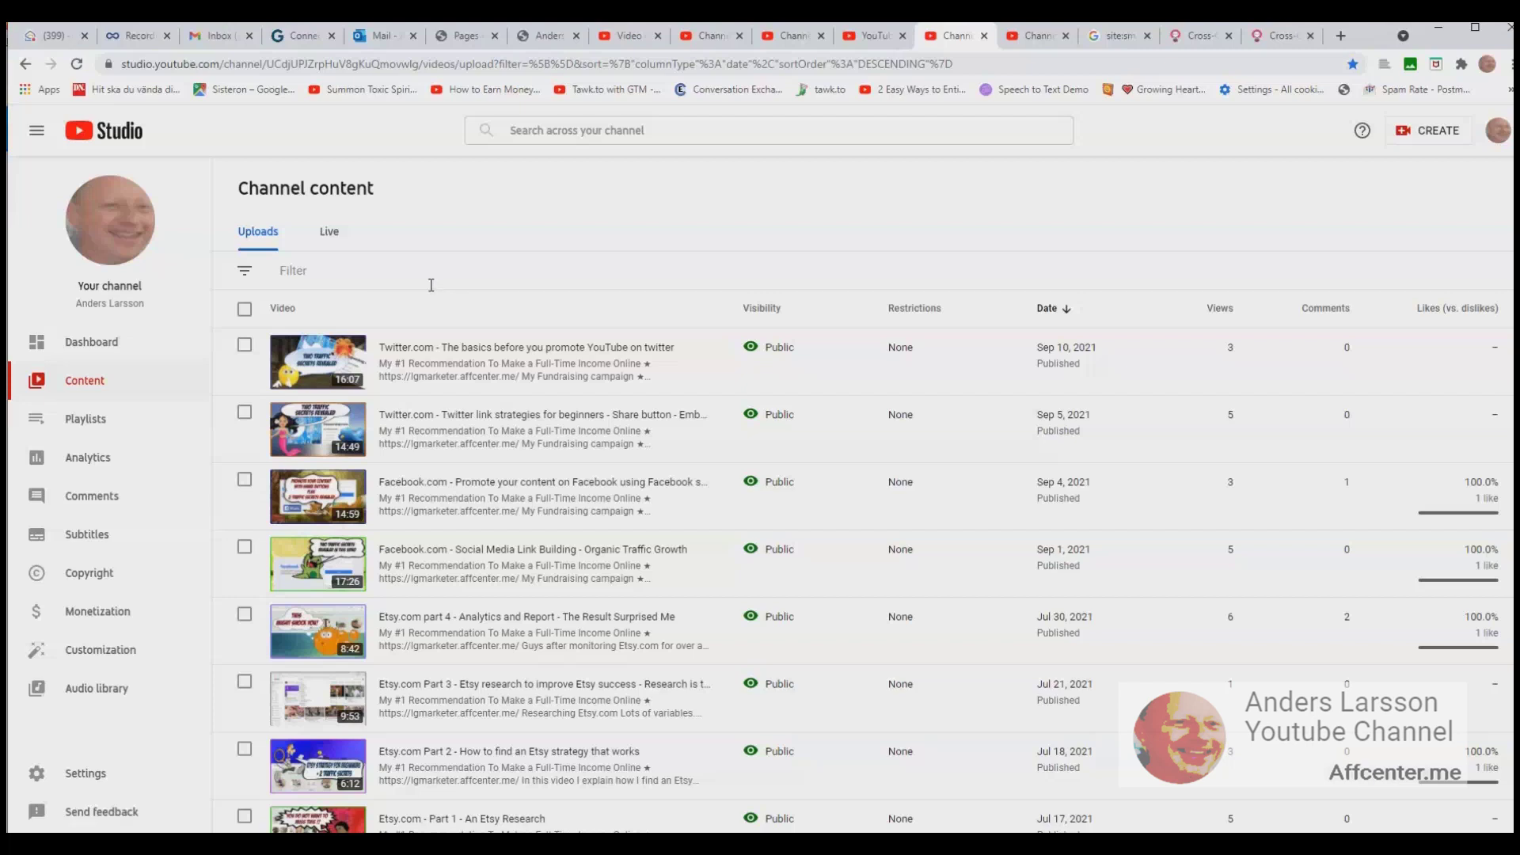
pyautogui.hotkey('ctrl', 'Tab')
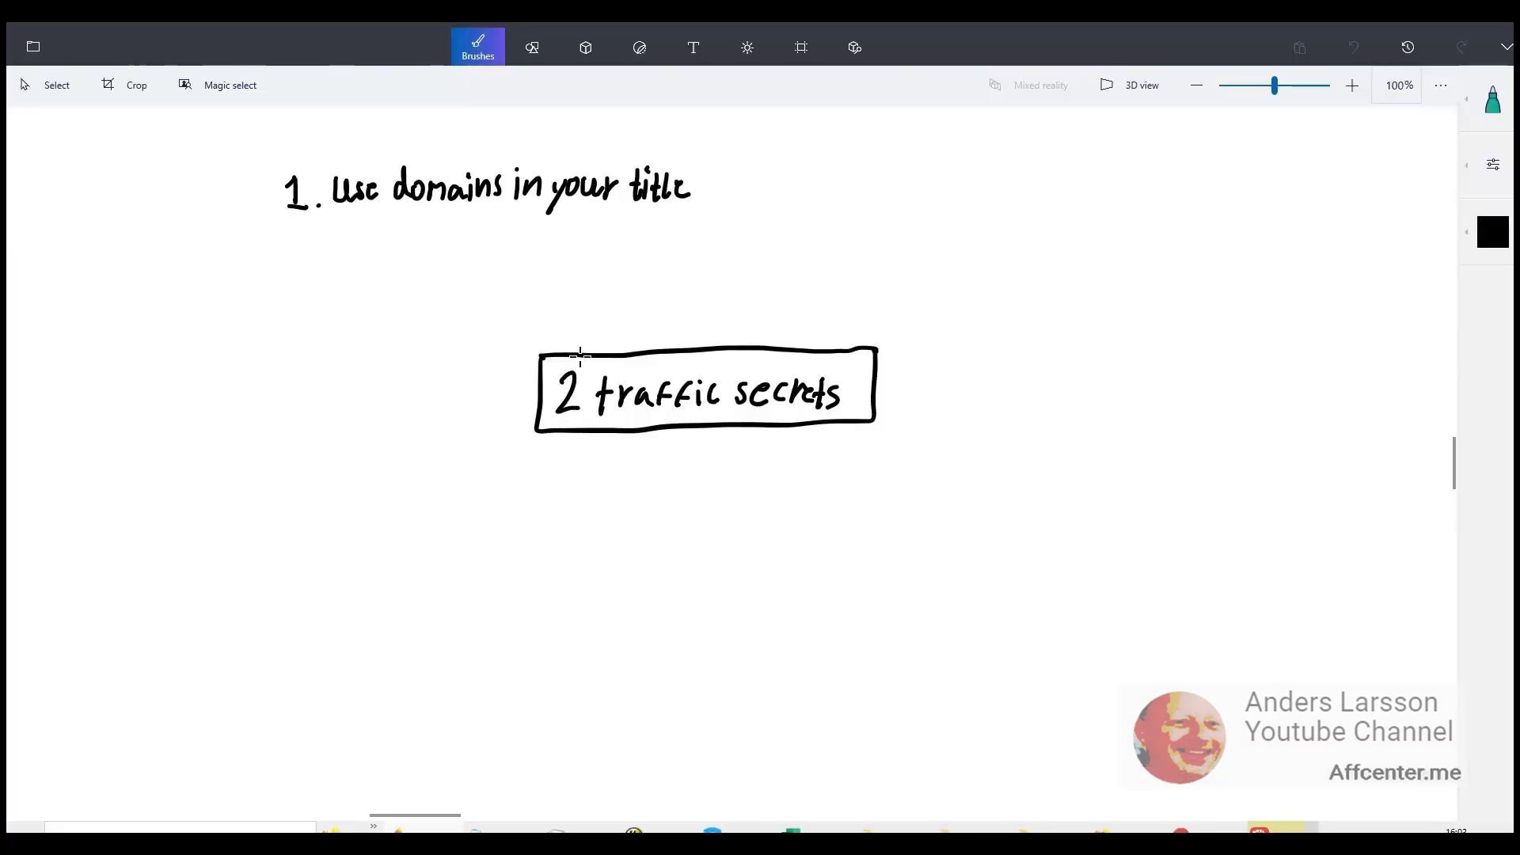
# Step: In Paint 3D, draw curved lines joining the "2 traffic secrets" box to "Use domains in your title" and "Create an intro hook"
pyautogui.moveTo(577, 334)
pyautogui.mouseDown()
pyautogui.moveTo(581, 356)
pyautogui.moveTo(563, 328)
pyautogui.moveTo(475, 293)
pyautogui.moveTo(459, 222)
pyautogui.mouseUp()
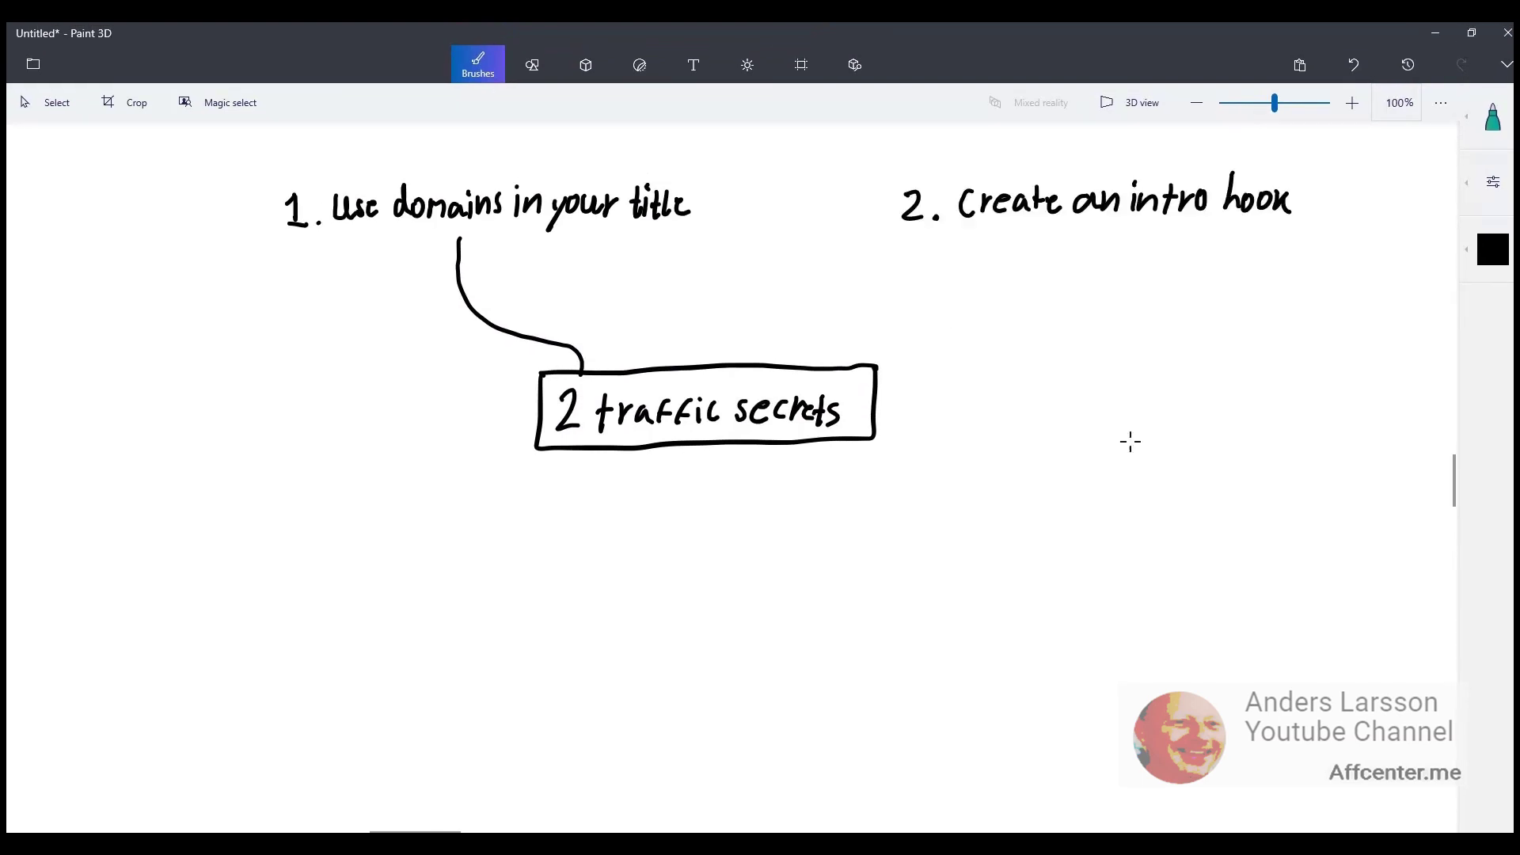
pyautogui.moveTo(848, 372); pyautogui.dragTo(998, 228)
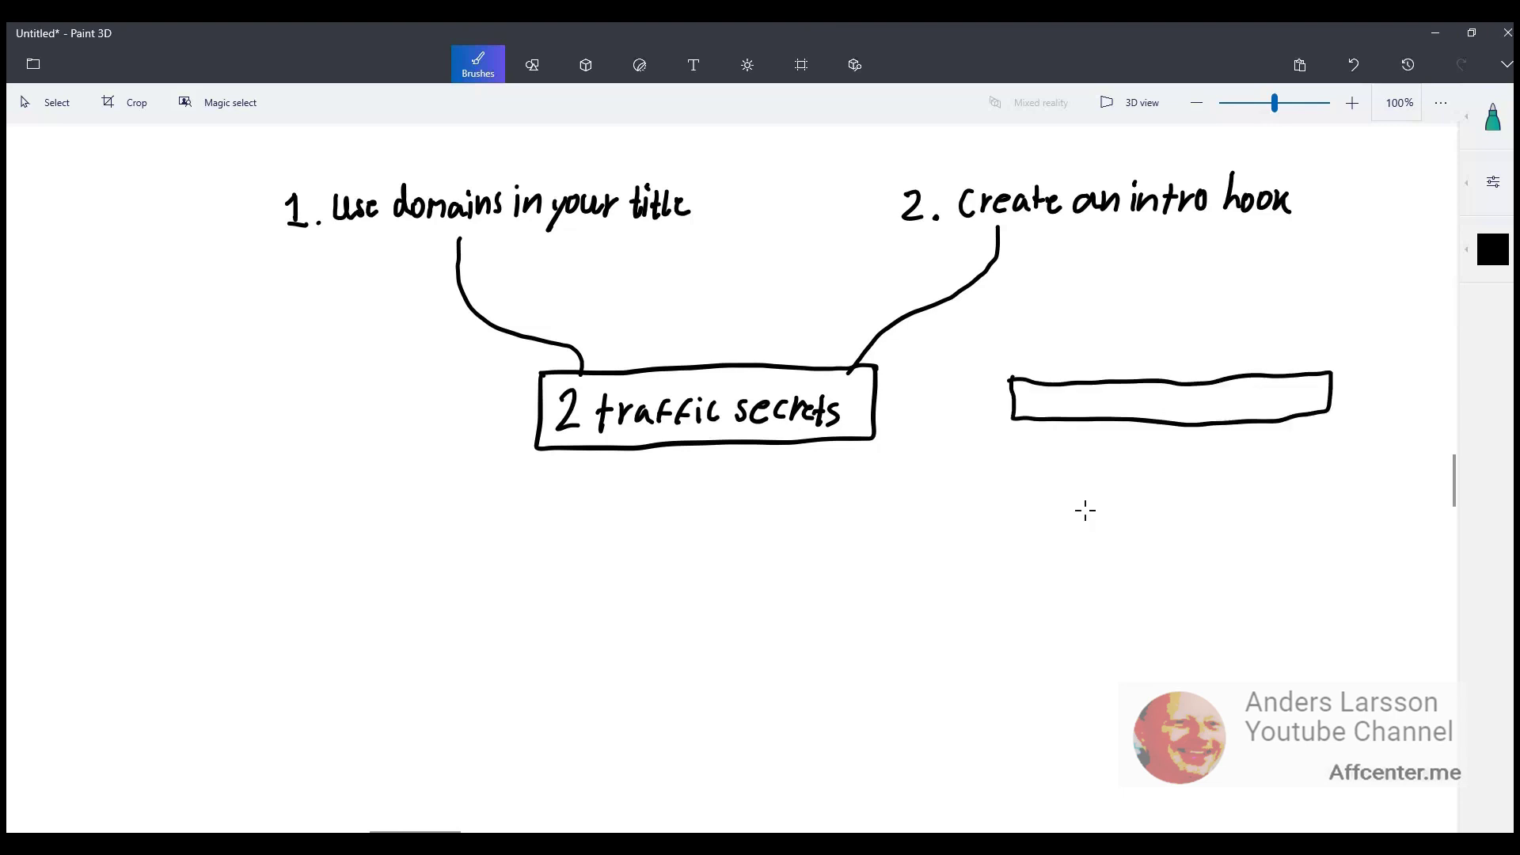
# Step: Divide the timeline bar into "I", "content", "2 secr" and "O" sections, and add curved arrows from "I" to "2 secr" and from the hook heading
pyautogui.moveTo(1056, 386); pyautogui.dragTo(1057, 417)
pyautogui.moveTo(1296, 377); pyautogui.dragTo(1296, 416)
pyautogui.moveTo(1201, 385); pyautogui.dragTo(1201, 425)
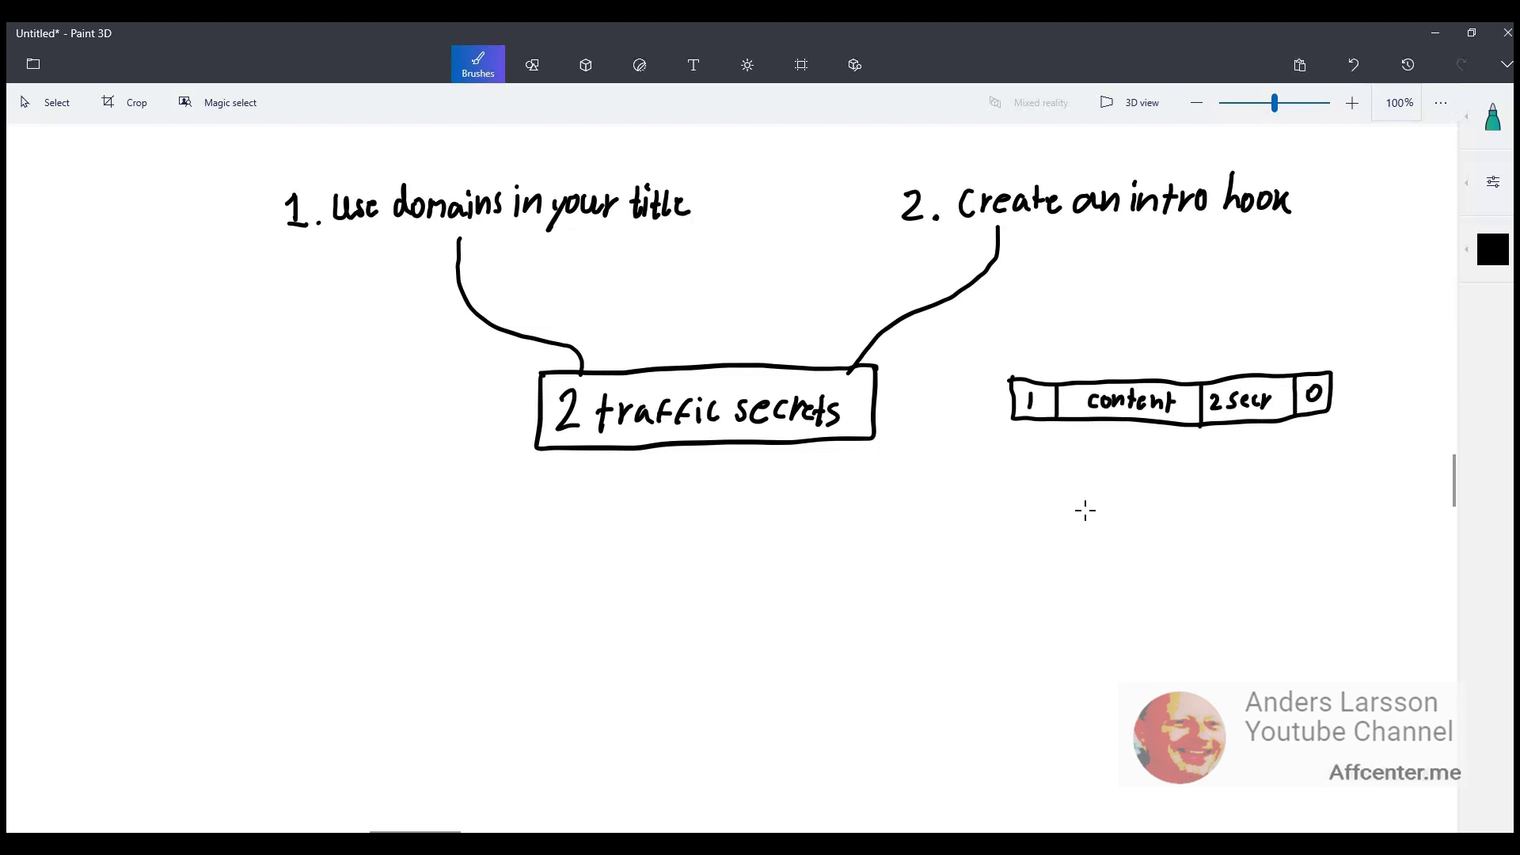
pyautogui.moveTo(1031, 376)
pyautogui.mouseDown()
pyautogui.moveTo(1057, 350)
pyautogui.moveTo(1159, 337)
pyautogui.moveTo(1219, 339)
pyautogui.moveTo(1255, 362)
pyautogui.mouseUp()
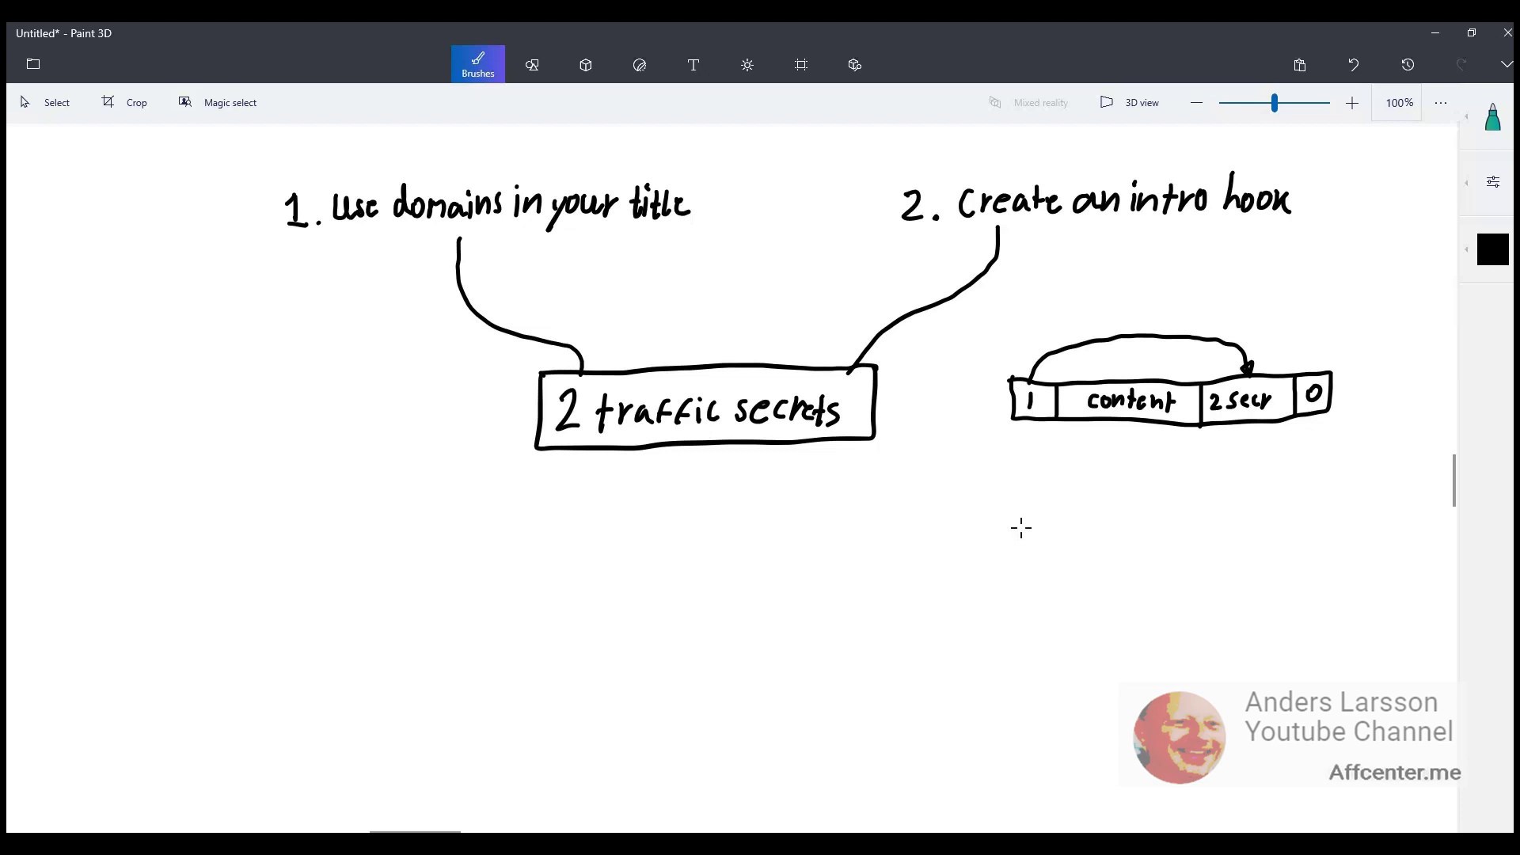
pyautogui.moveTo(1095, 226)
pyautogui.mouseDown()
pyautogui.moveTo(1116, 238)
pyautogui.moveTo(1148, 319)
pyautogui.mouseUp()
# Step: Branch "Bonus secret" off the traffic secrets box, linking it to a wavy-outlined "Make your effort count!!" and to "use a high ticket Program" and "Legendary Marketer"
pyautogui.moveTo(670, 438); pyautogui.dragTo(637, 514)
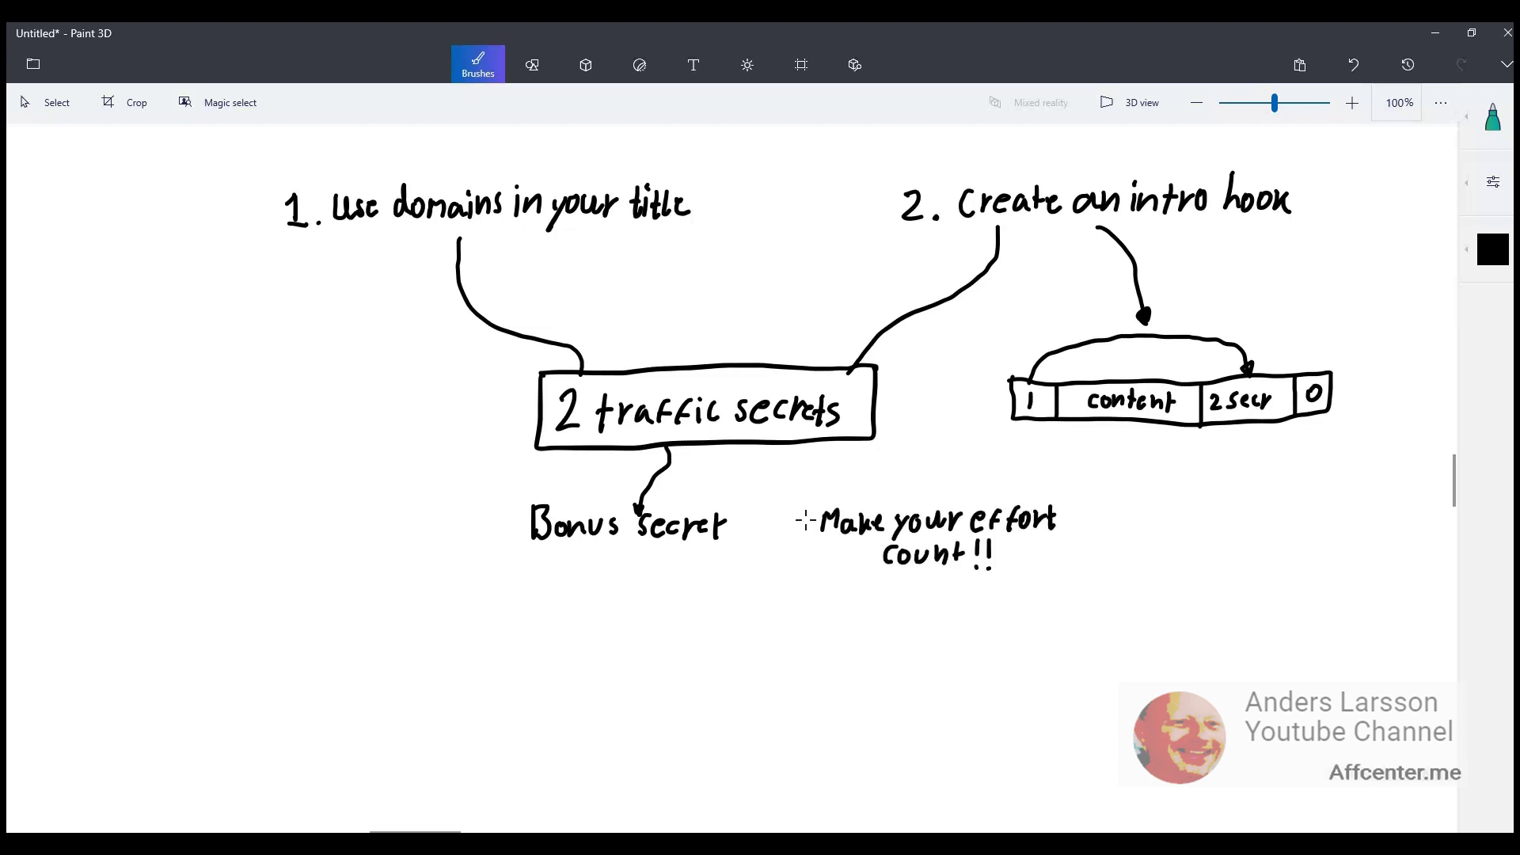
pyautogui.moveTo(807, 520)
pyautogui.mouseDown()
pyautogui.moveTo(809, 499)
pyautogui.moveTo(844, 493)
pyautogui.moveTo(1072, 486)
pyautogui.moveTo(1070, 554)
pyautogui.moveTo(1023, 585)
pyautogui.moveTo(902, 590)
pyautogui.moveTo(812, 546)
pyautogui.moveTo(807, 520)
pyautogui.mouseUp()
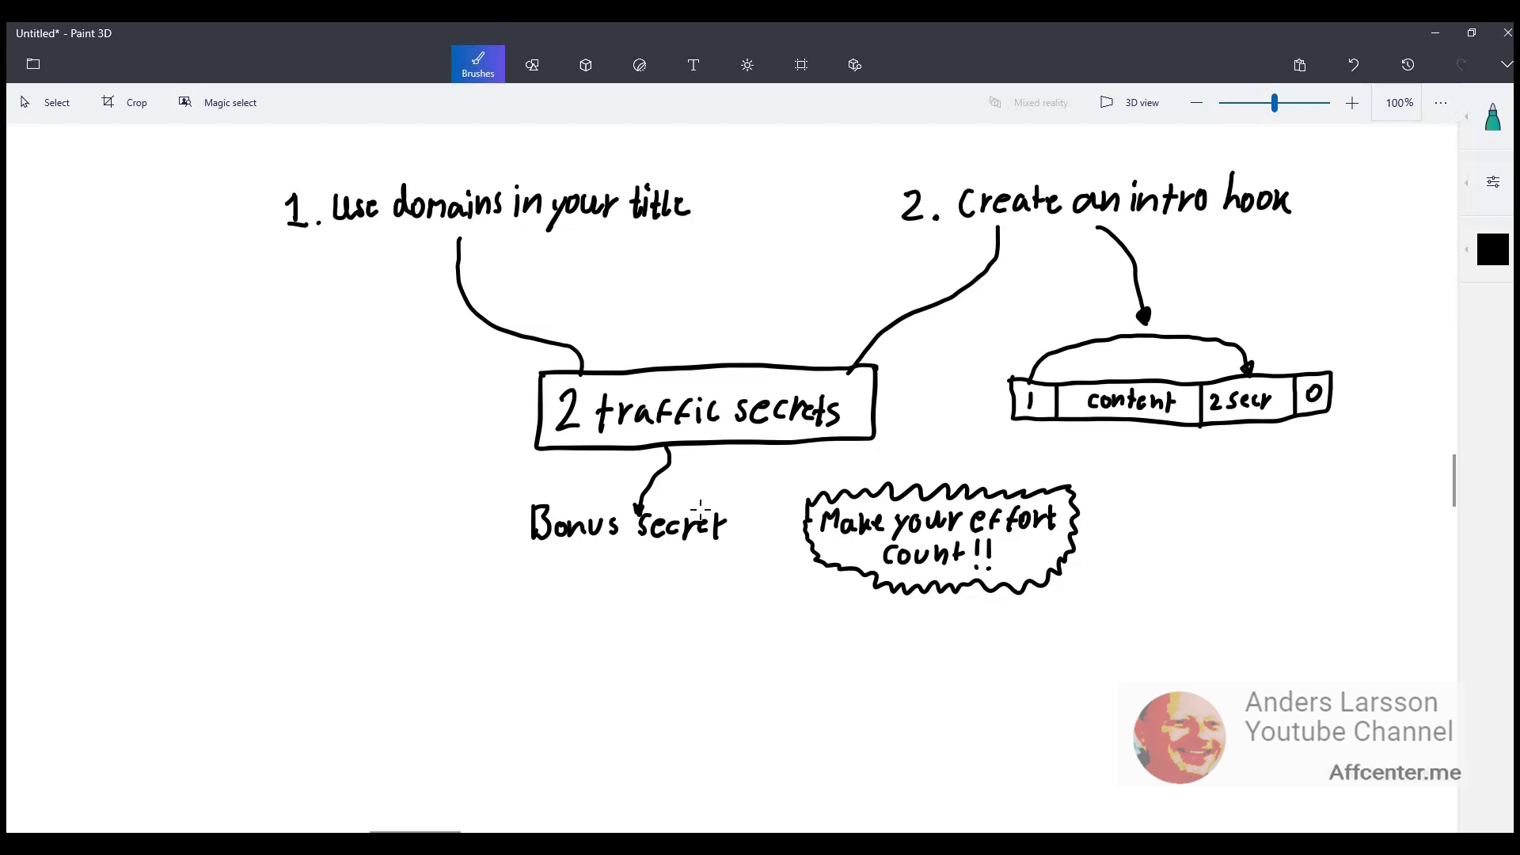
pyautogui.moveTo(706, 508)
pyautogui.mouseDown()
pyautogui.moveTo(757, 489)
pyautogui.moveTo(813, 499)
pyautogui.mouseUp()
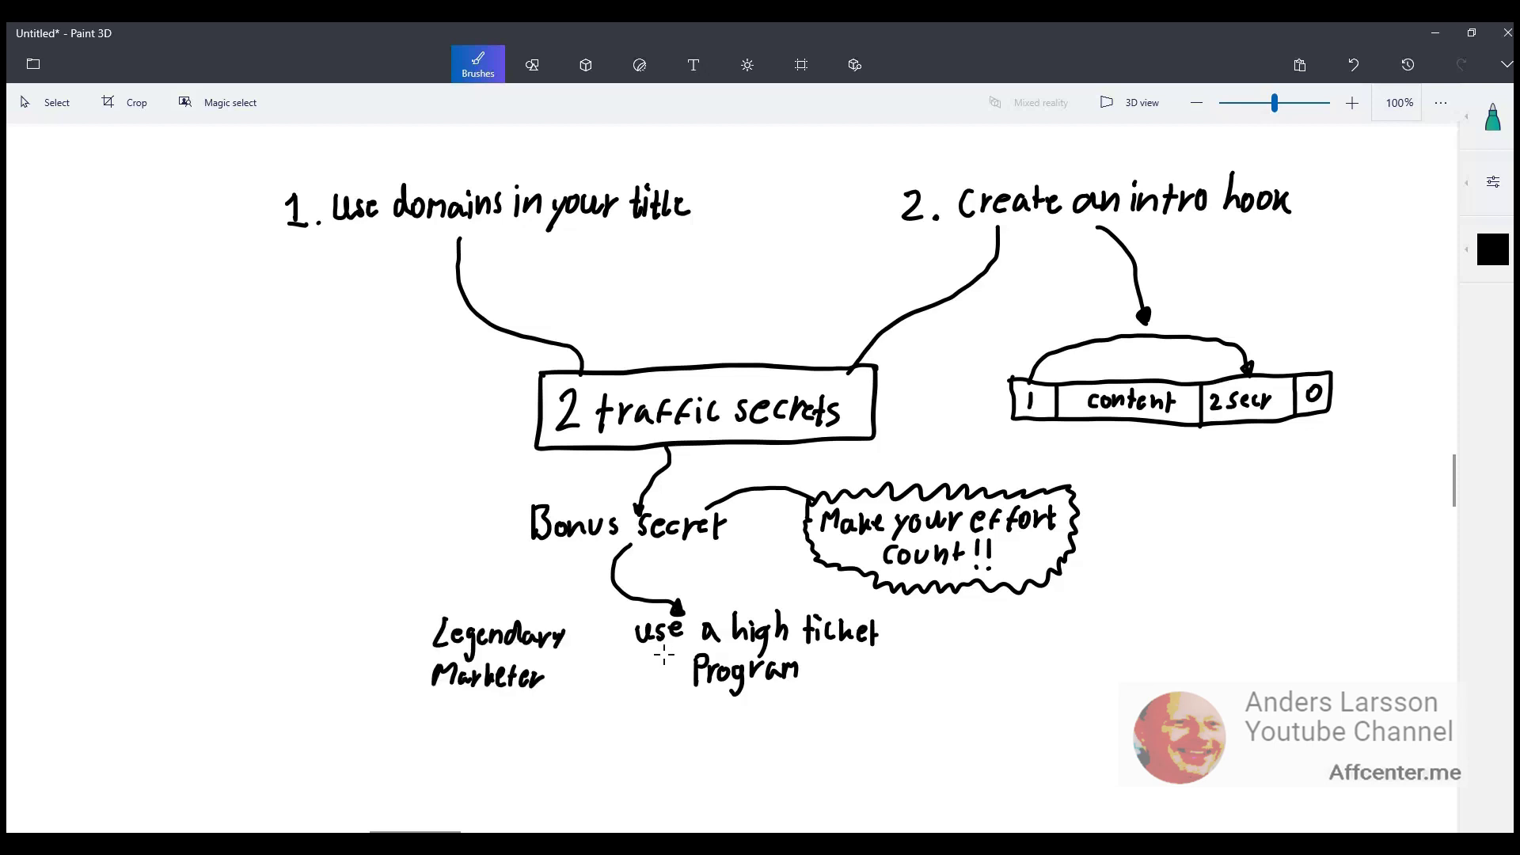
pyautogui.moveTo(665, 654); pyautogui.dragTo(559, 668)
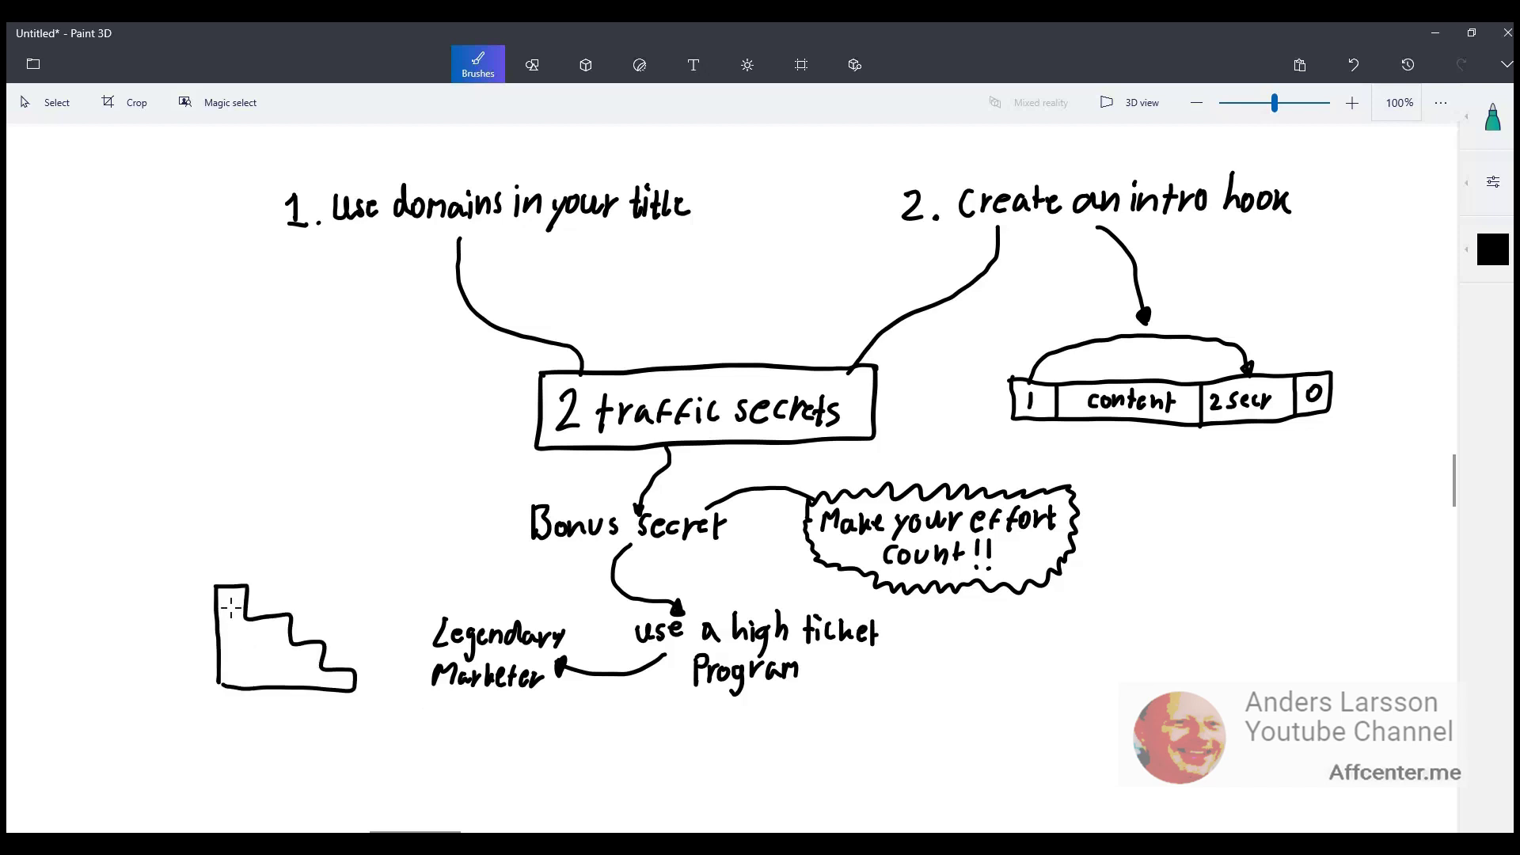
# Step: Divide the staircase sketch into columns and cut off its lowest step with a vertical line, labelling the two sides "FE" and "BE"
pyautogui.moveTo(232, 600); pyautogui.dragTo(239, 673)
pyautogui.moveTo(271, 617)
pyautogui.mouseDown()
pyautogui.moveTo(272, 680)
pyautogui.moveTo(337, 687)
pyautogui.mouseUp()
pyautogui.moveTo(326, 566); pyautogui.dragTo(328, 736)
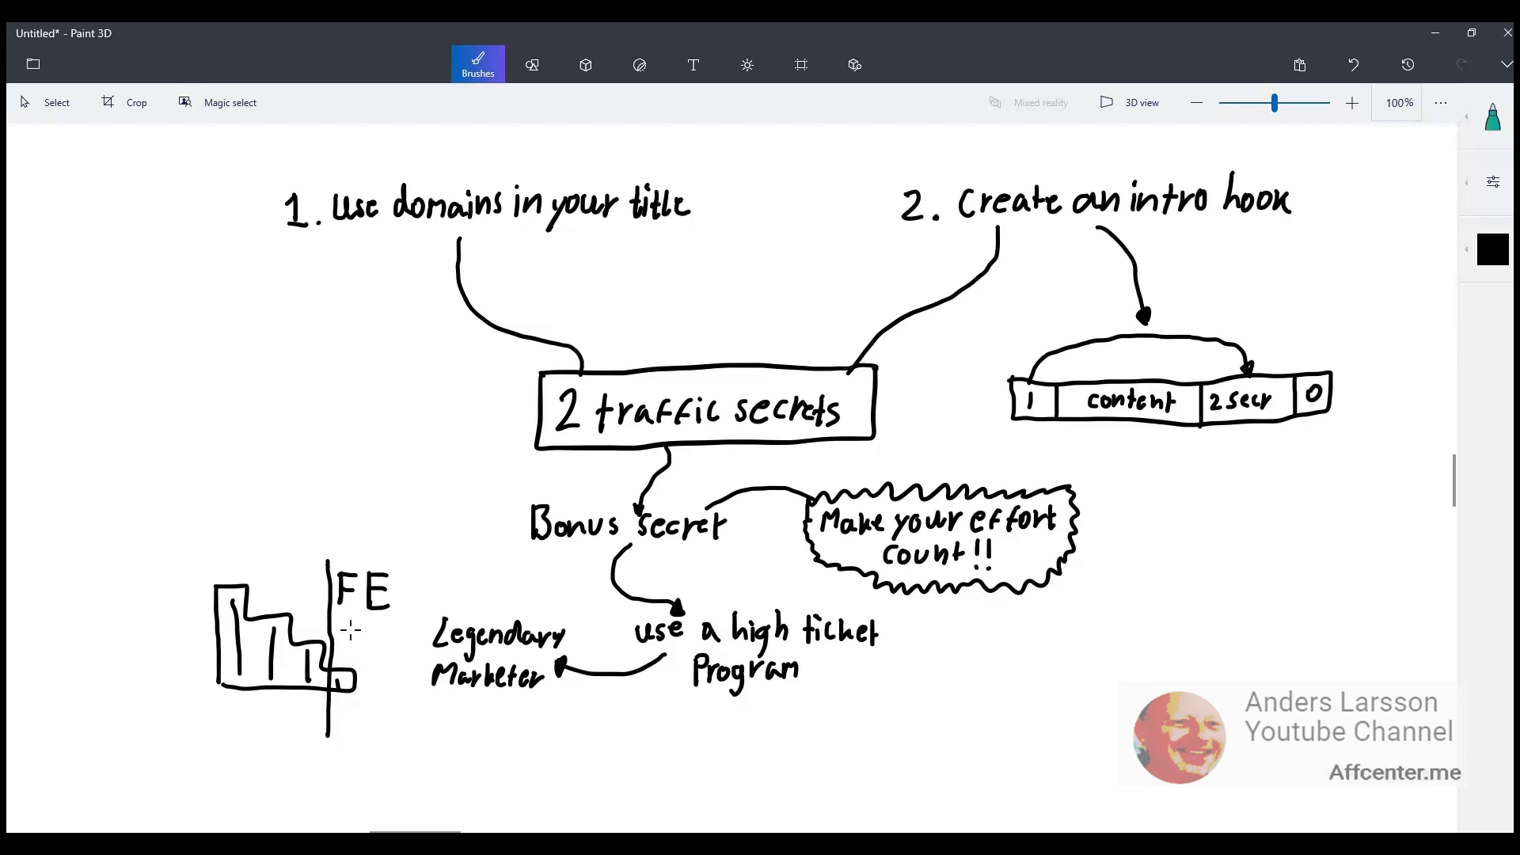
pyautogui.moveTo(350, 630)
pyautogui.mouseDown()
pyautogui.moveTo(309, 592)
pyautogui.moveTo(255, 583)
pyautogui.mouseUp()
pyautogui.moveTo(297, 554); pyautogui.dragTo(298, 583)
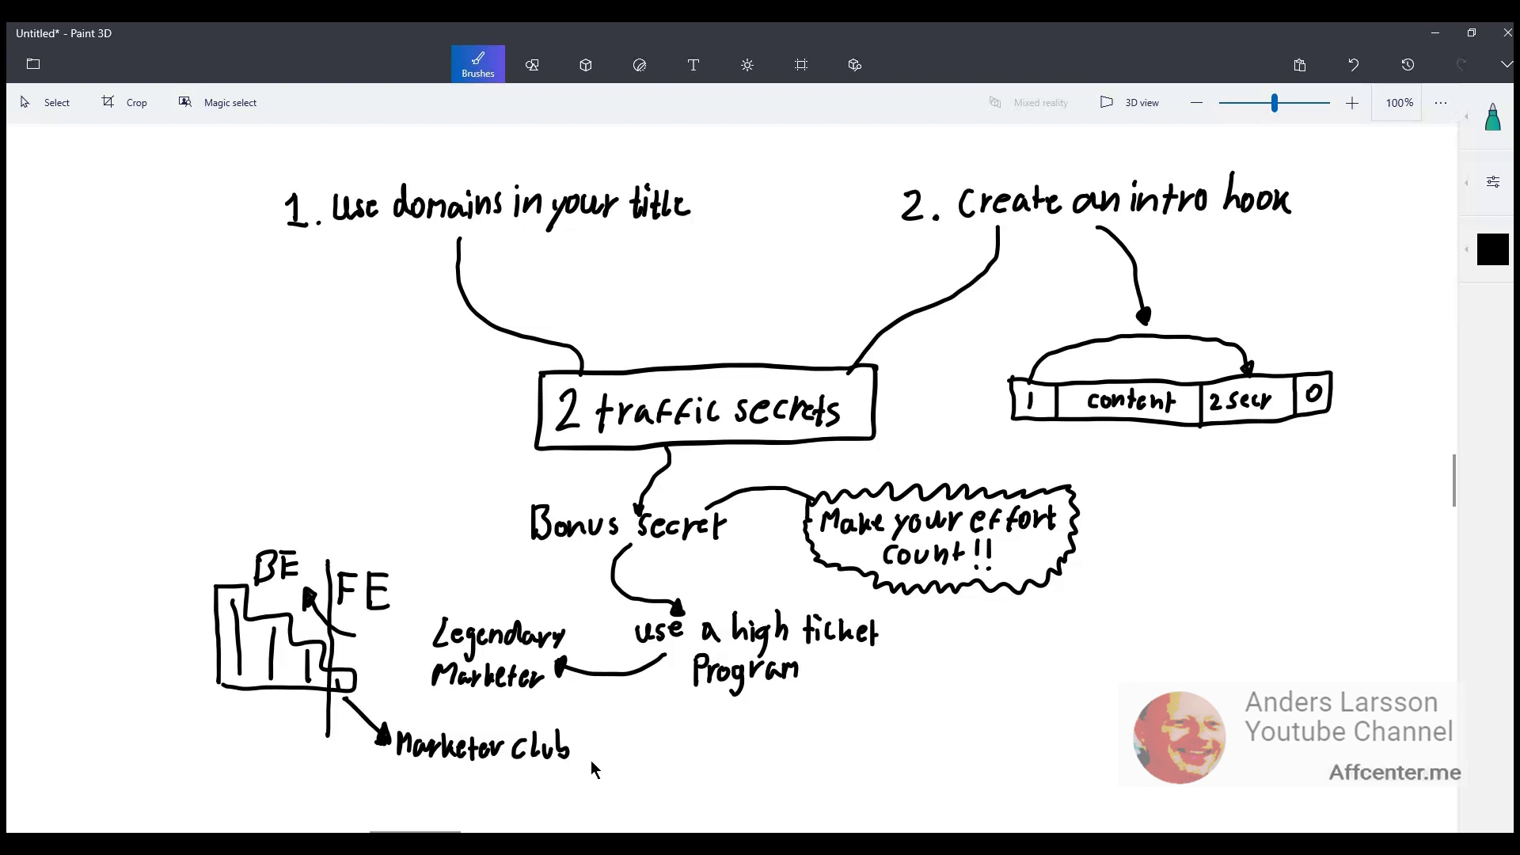
# Step: Write a boxed "$30" beside "Marketer club", and draw a curved arrow from a boxed "Traffic" label to the staircase's lowest step
pyautogui.moveTo(620, 735); pyautogui.dragTo(600, 757)
pyautogui.moveTo(610, 728)
pyautogui.mouseDown()
pyautogui.moveTo(609, 763)
pyautogui.moveTo(647, 748)
pyautogui.mouseUp()
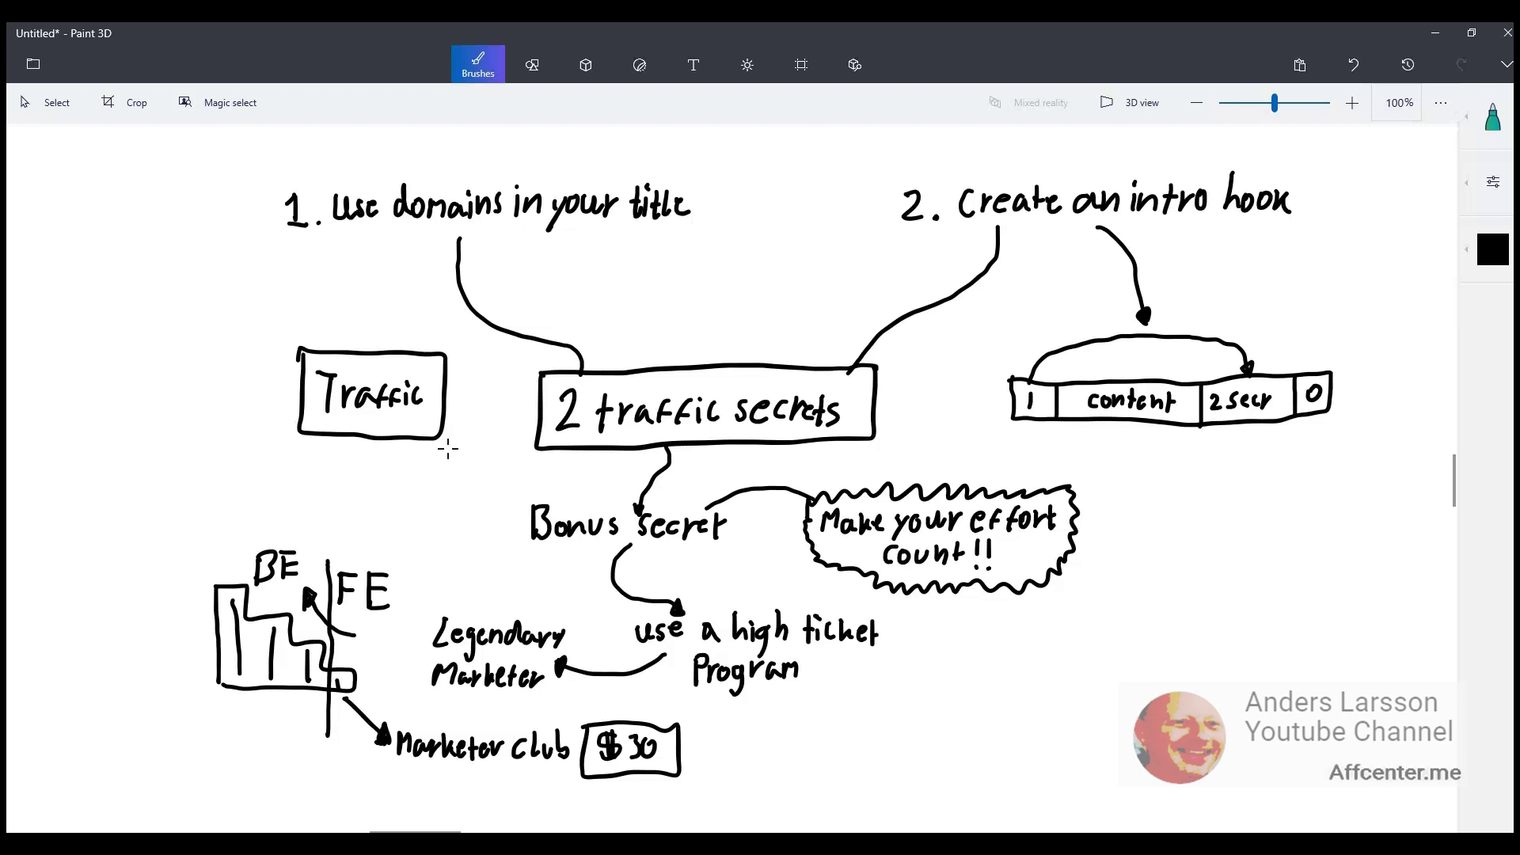
pyautogui.moveTo(420, 437); pyautogui.dragTo(365, 663)
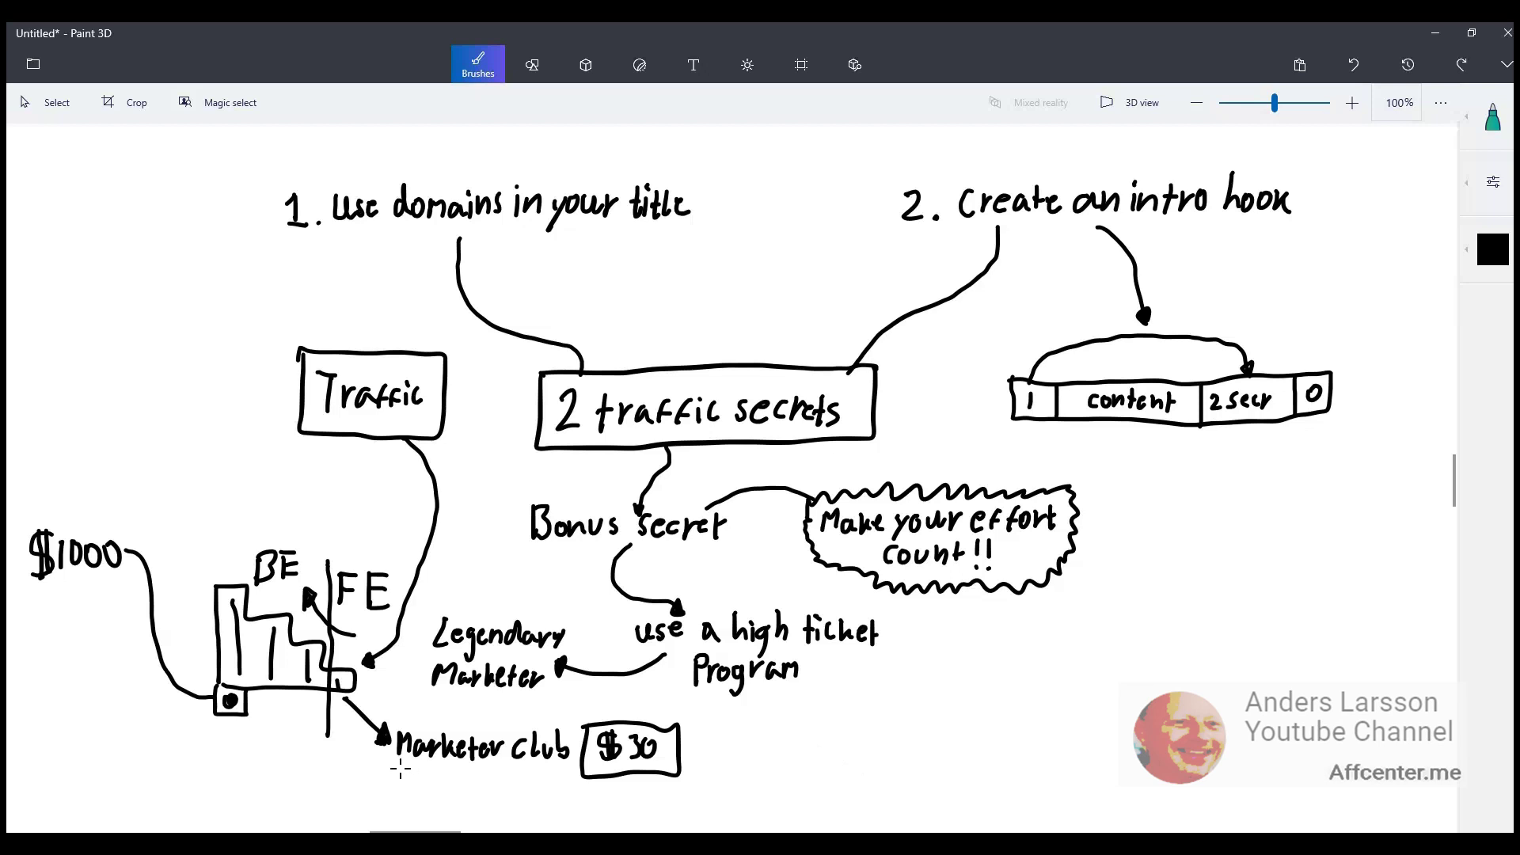
# Step: Underline "Marketer club" and draw a downward arrow below "Link in the description"
pyautogui.moveTo(400, 769); pyautogui.dragTo(553, 774)
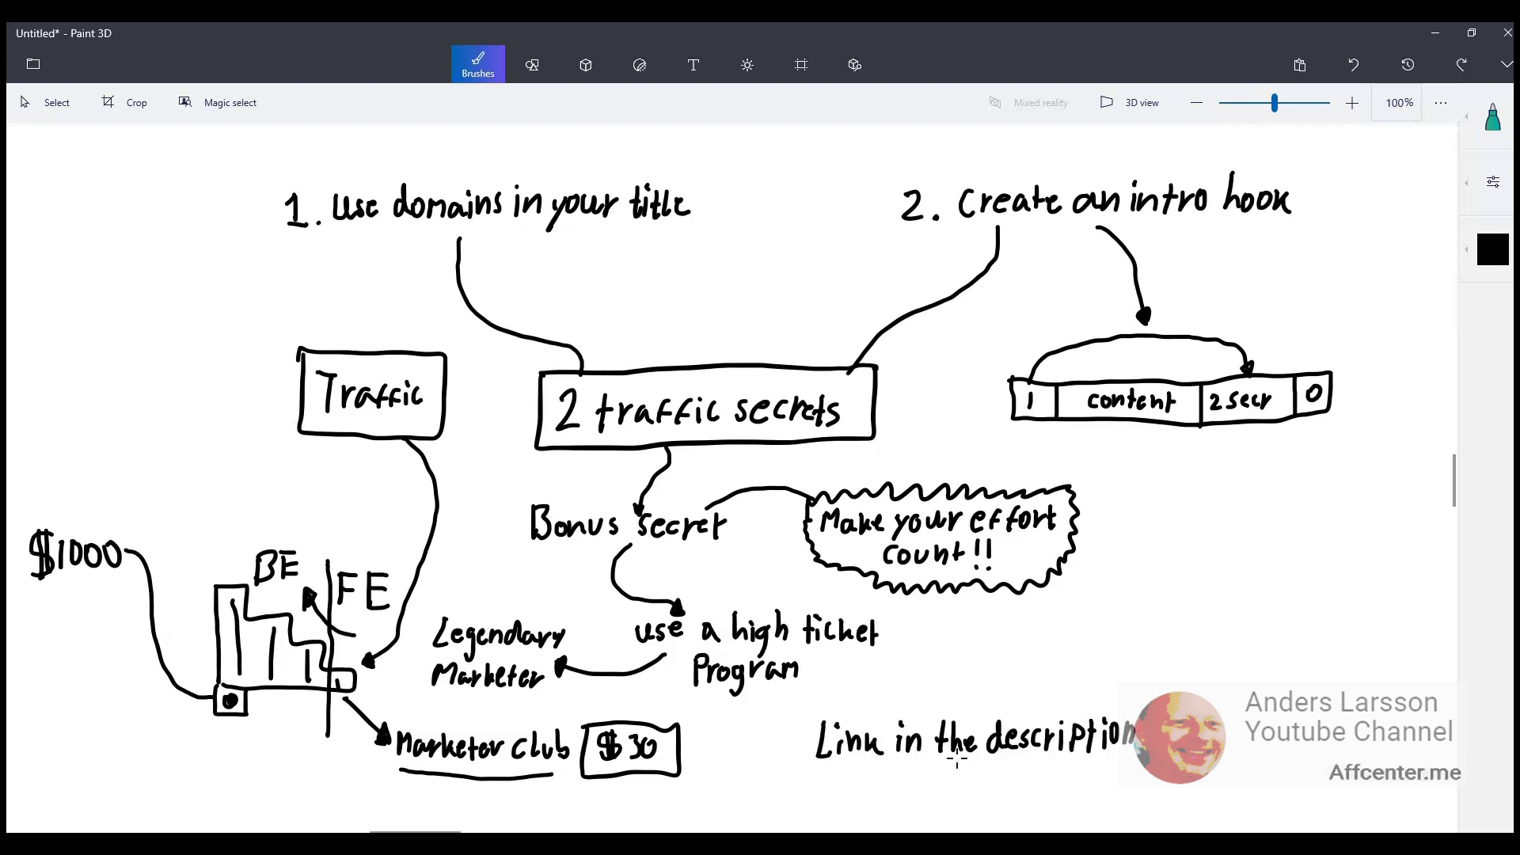
pyautogui.moveTo(957, 761)
pyautogui.mouseDown()
pyautogui.moveTo(957, 799)
pyautogui.moveTo(968, 789)
pyautogui.mouseUp()
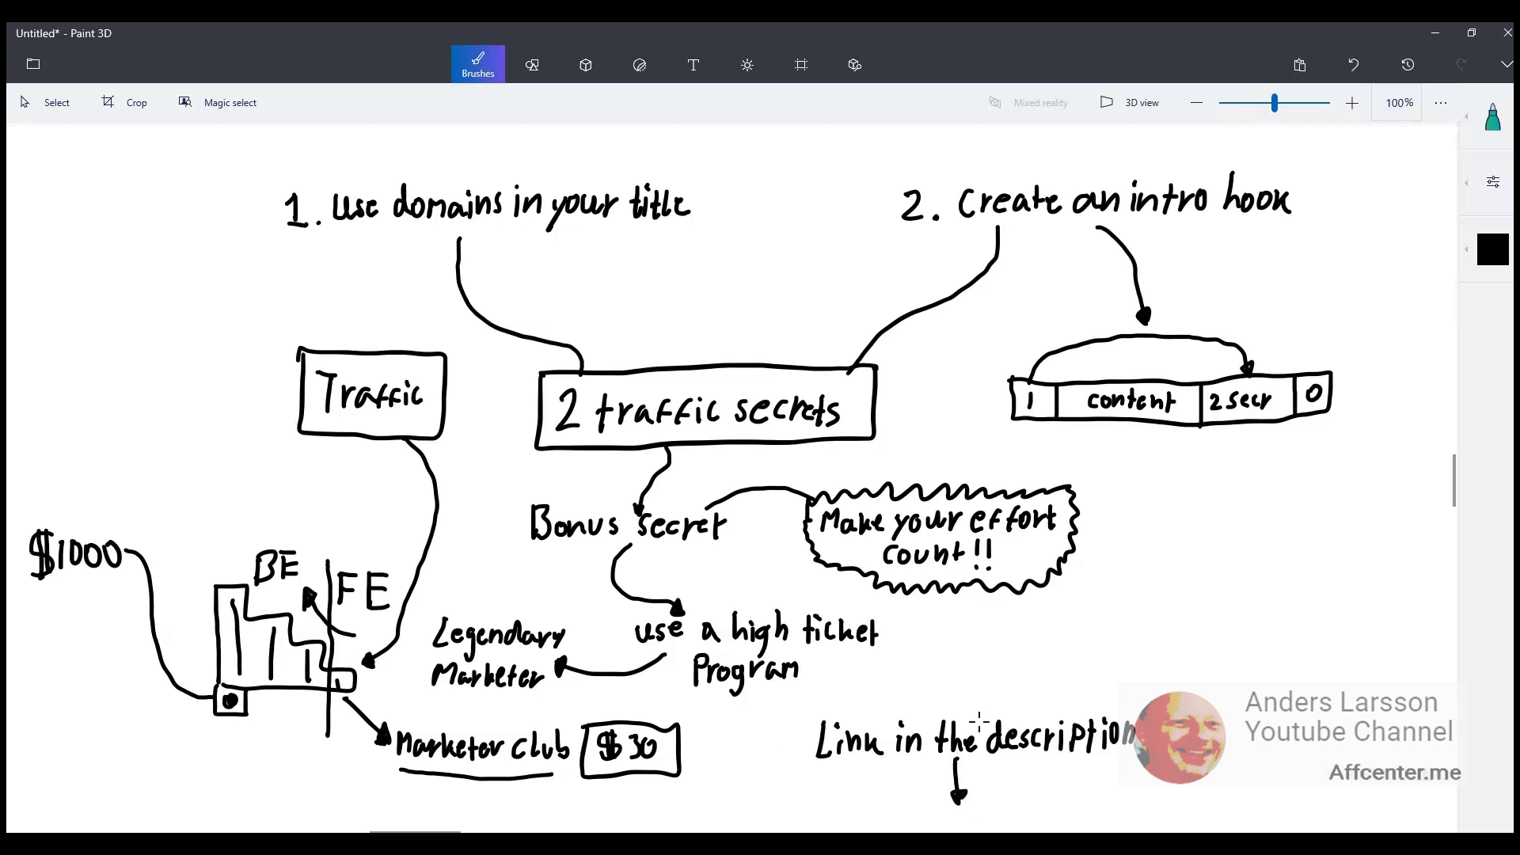